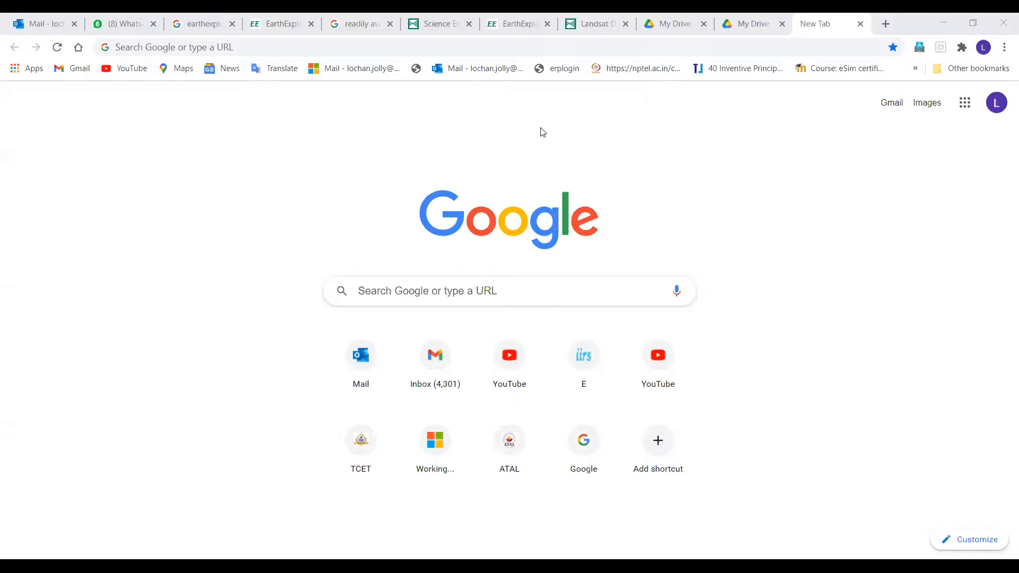
Search Google for earthexplorer and open the USGS EarthExplorer site
left_click(468, 288)
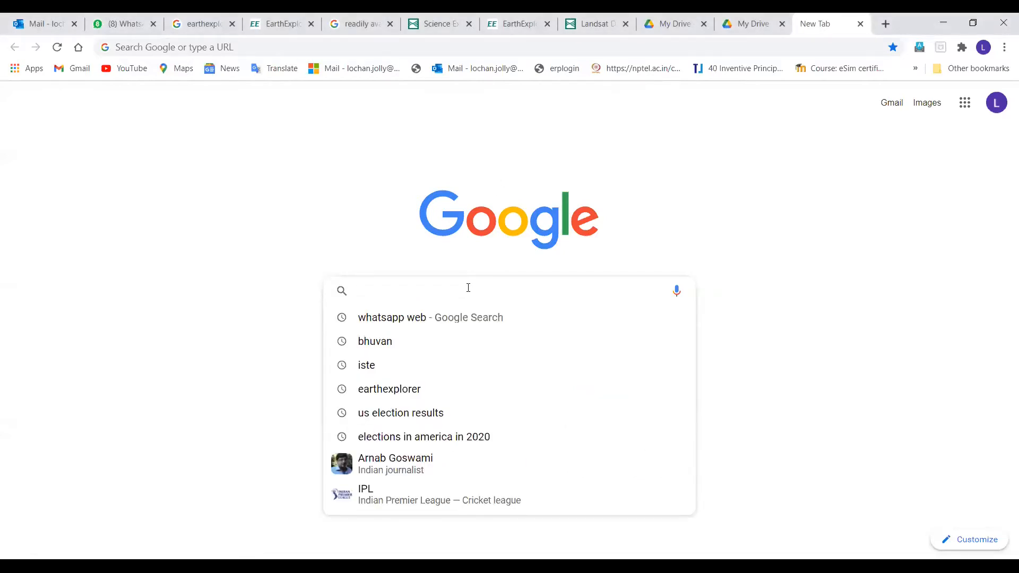
left_click(401, 393)
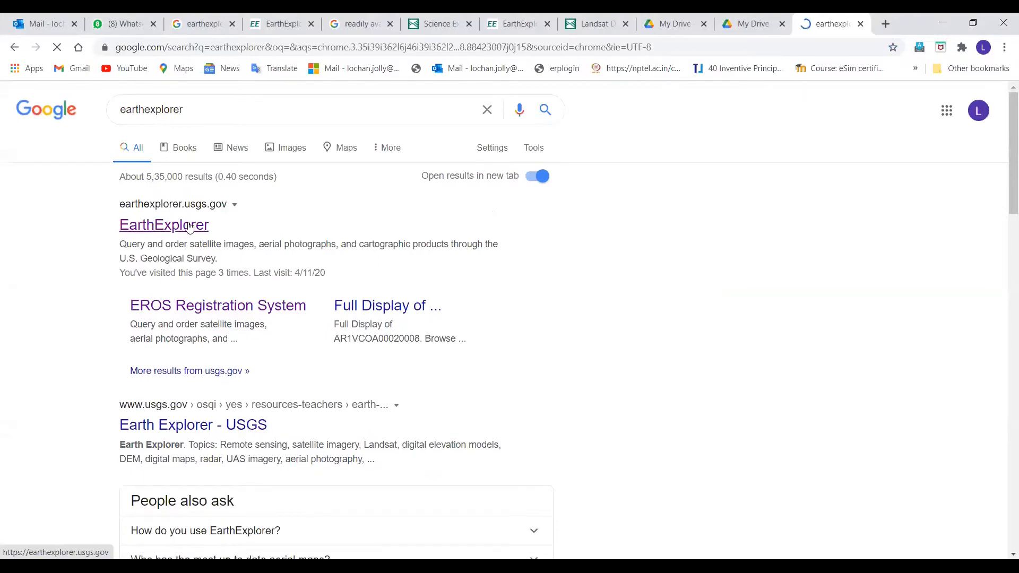
left_click(182, 228)
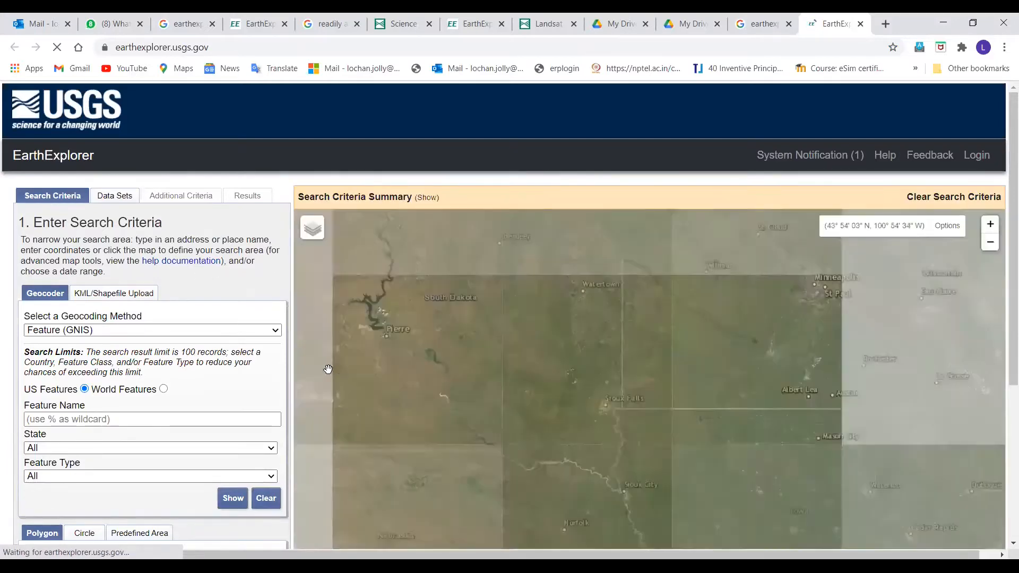
Draw a five-point search polygon on the map over northern India, enclosing the area around New Delhi, Meerut and Agra
scroll(757, 364, "down", 2)
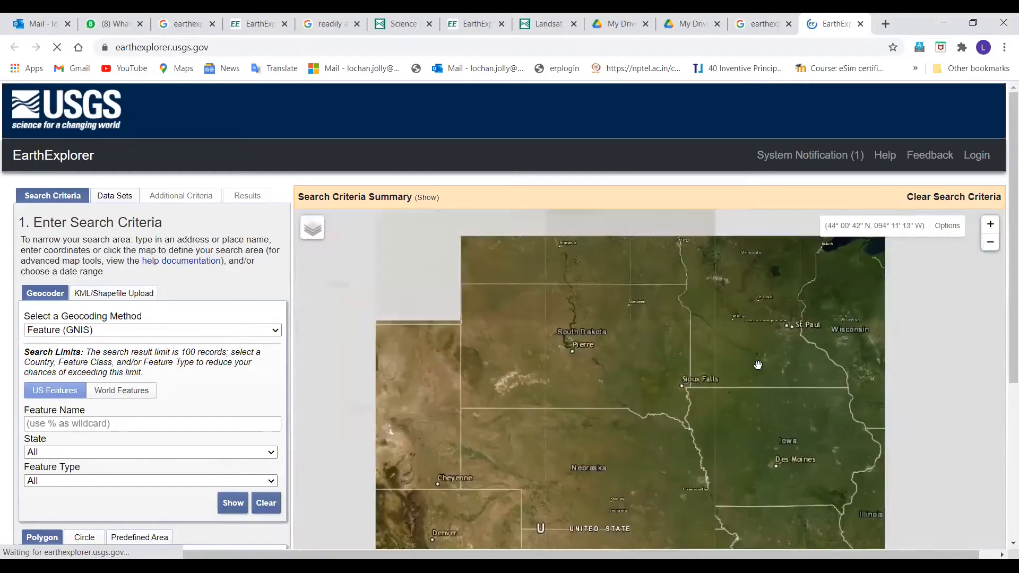
scroll(758, 364, "down", 2)
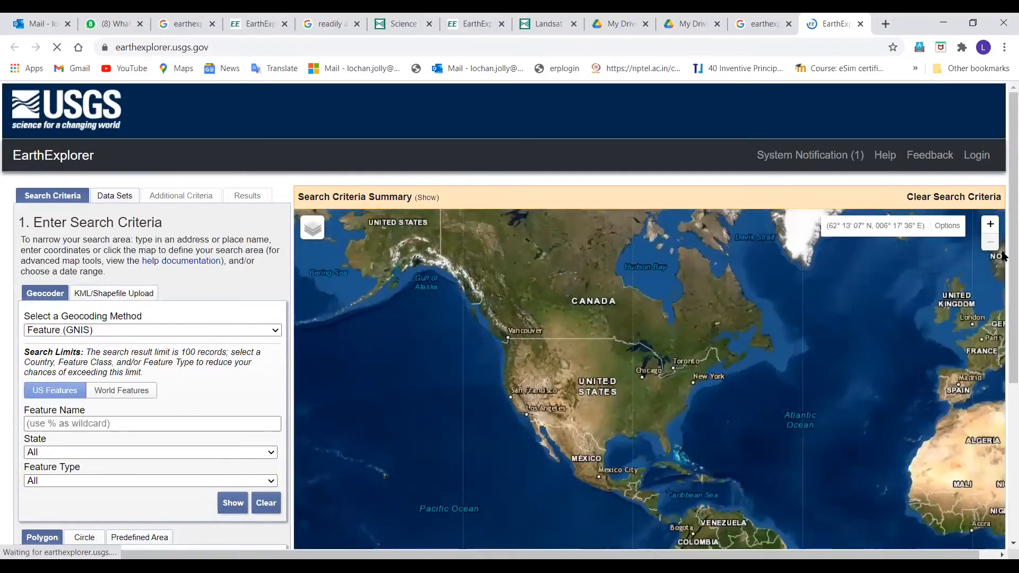
left_click_drag(877, 331, 453, 262)
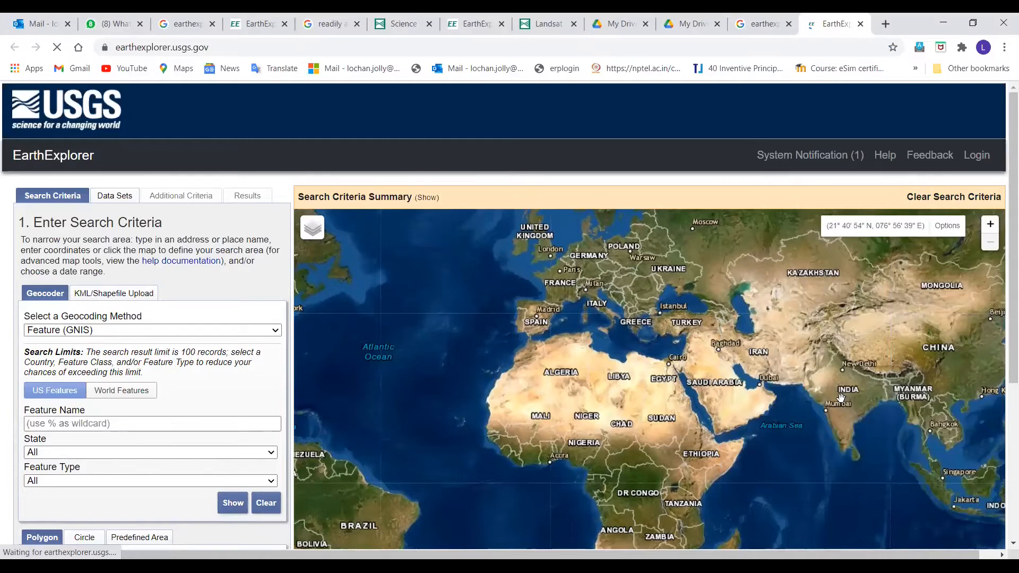
scroll(841, 397, "up", 2)
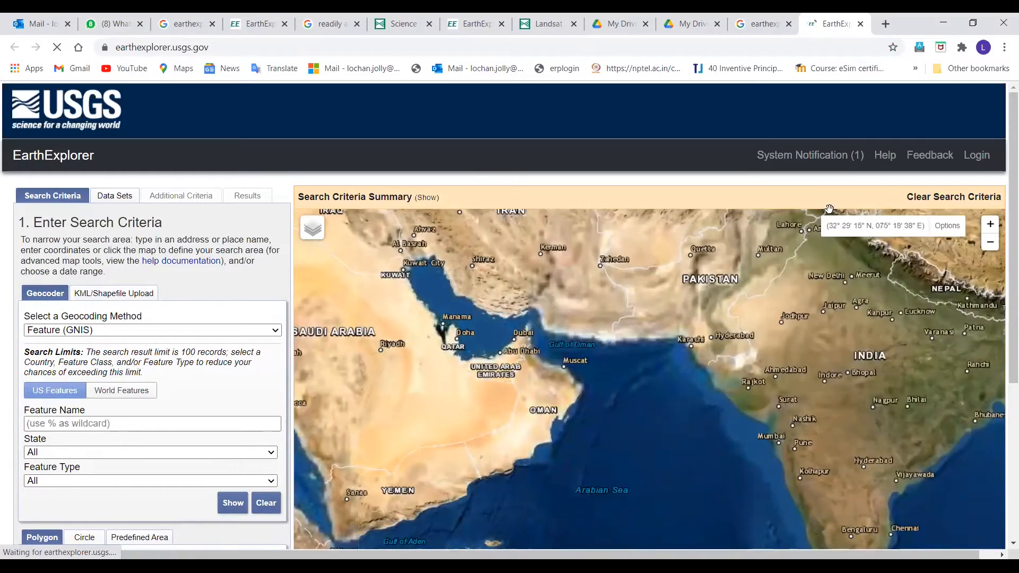
left_click(821, 255)
left_click(827, 285)
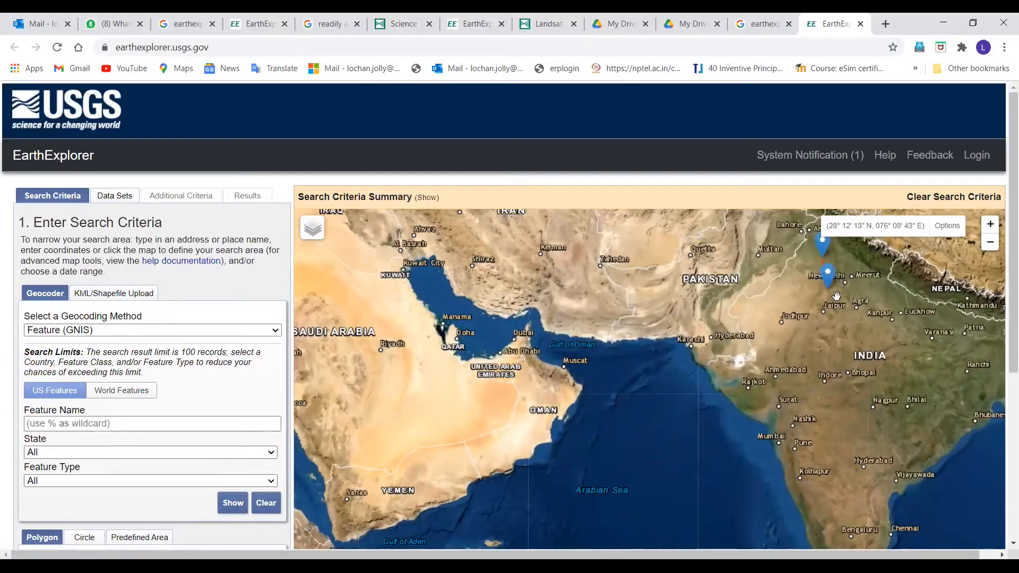
left_click(861, 302)
left_click(873, 264)
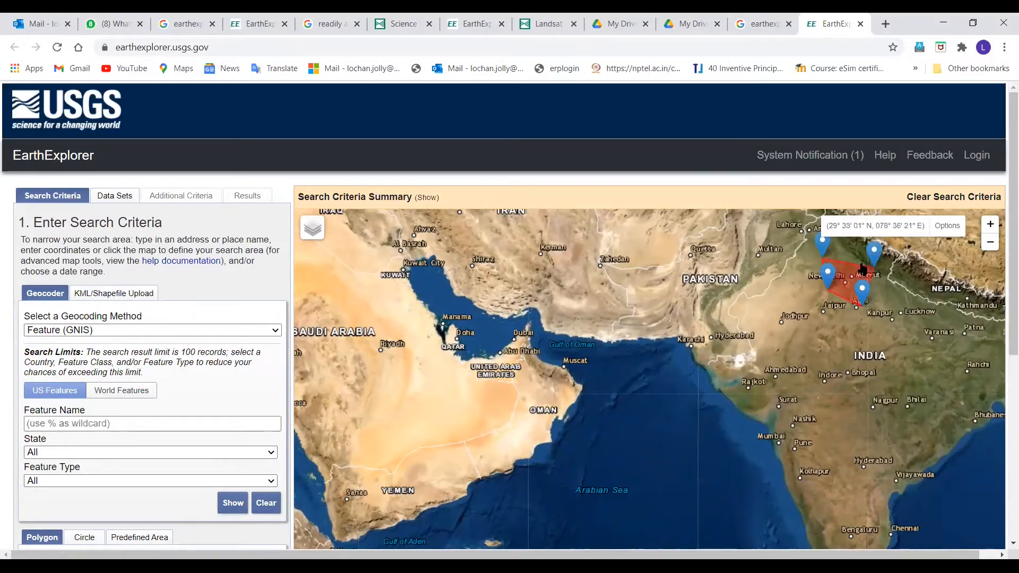
left_click(849, 253)
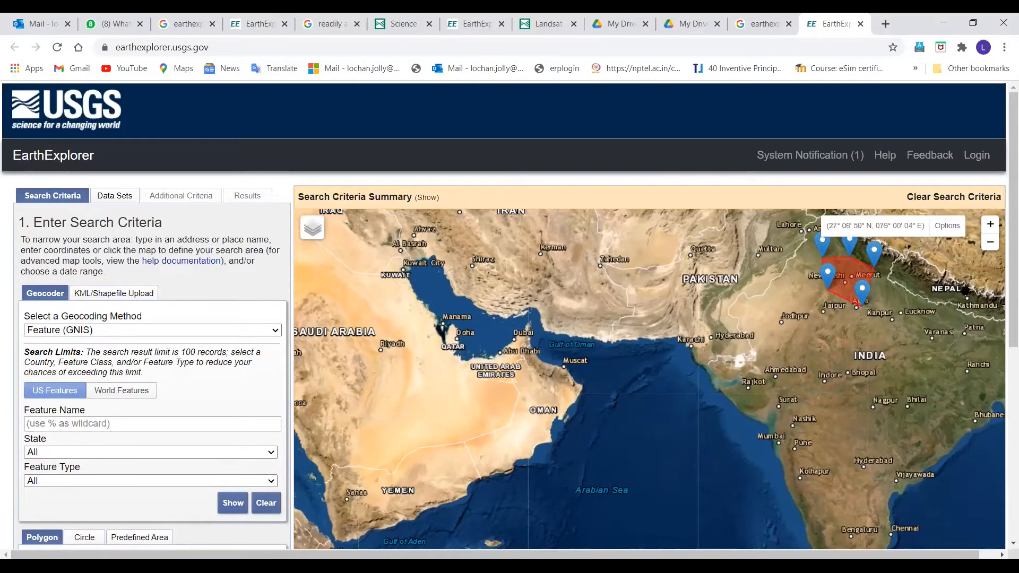
mouse_move(1006, 229)
left_mouse_down()
mouse_move(1003, 366)
mouse_move(1004, 227)
left_mouse_up()
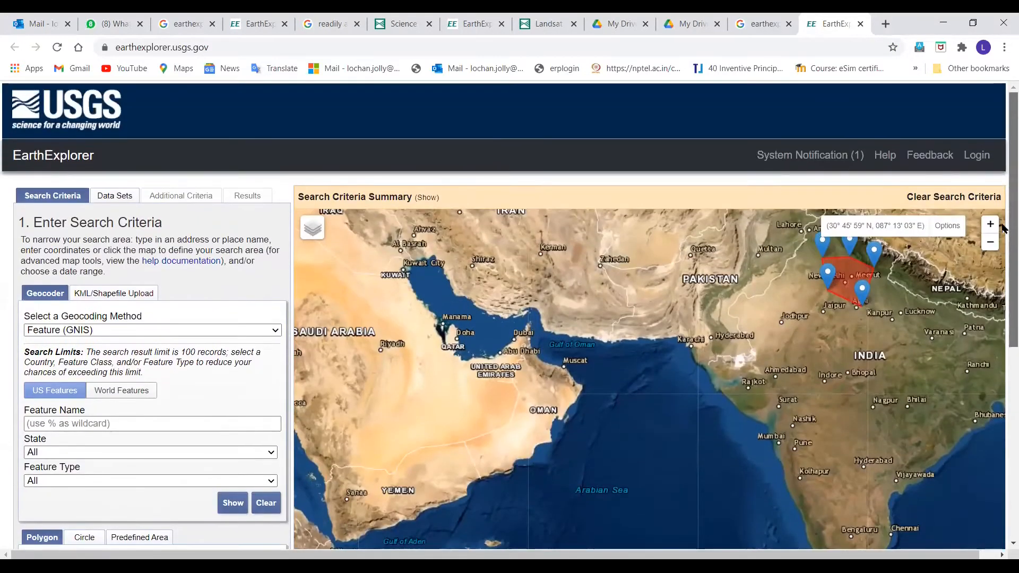
Select the Landsat 8 OLI/TIRS C1 Level-1 data set under Landsat Collection 1 Level-1
left_click(110, 198)
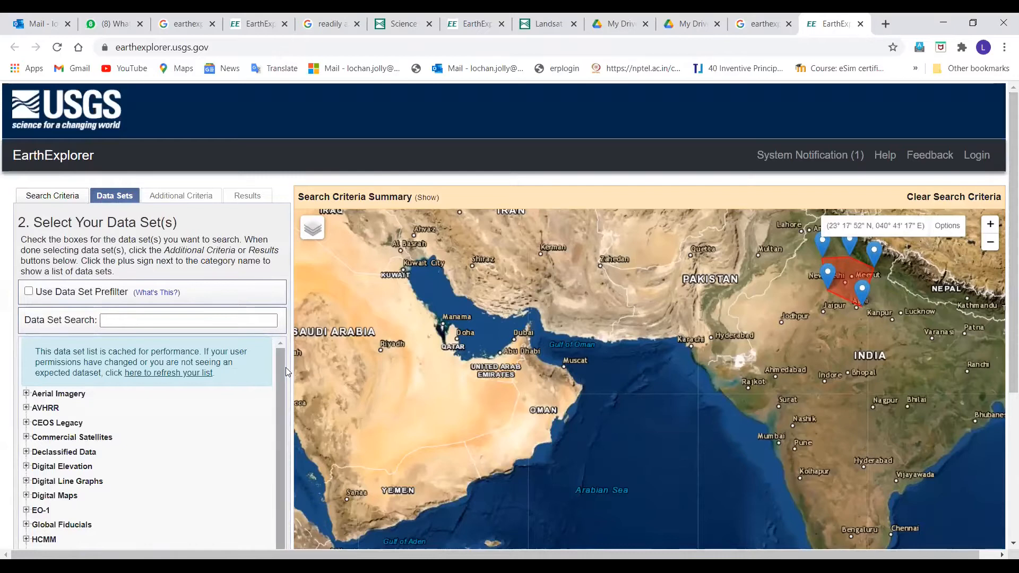
left_click_drag(279, 365, 274, 450)
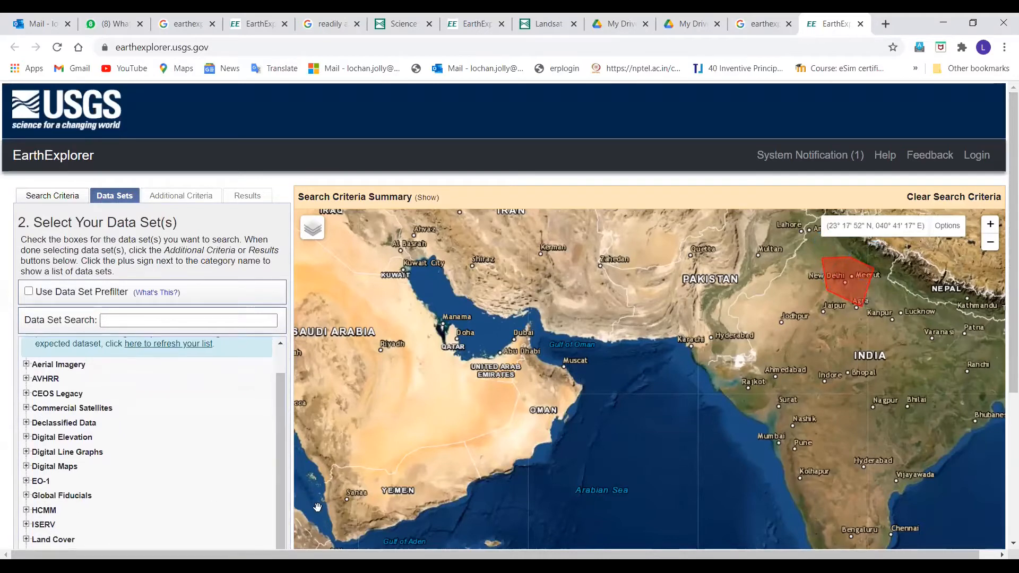
scroll(1003, 257, "down", 2)
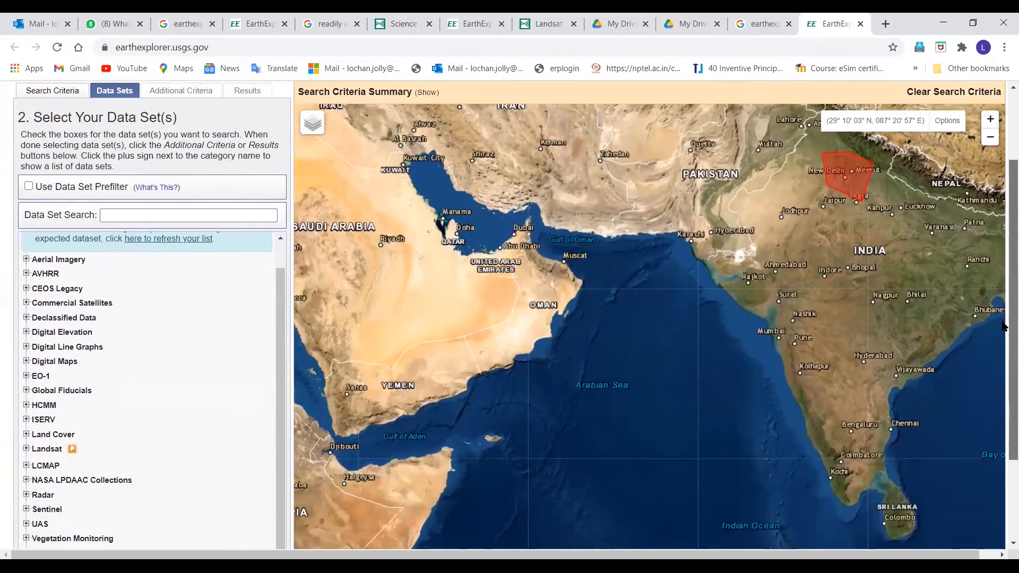
left_click(25, 449)
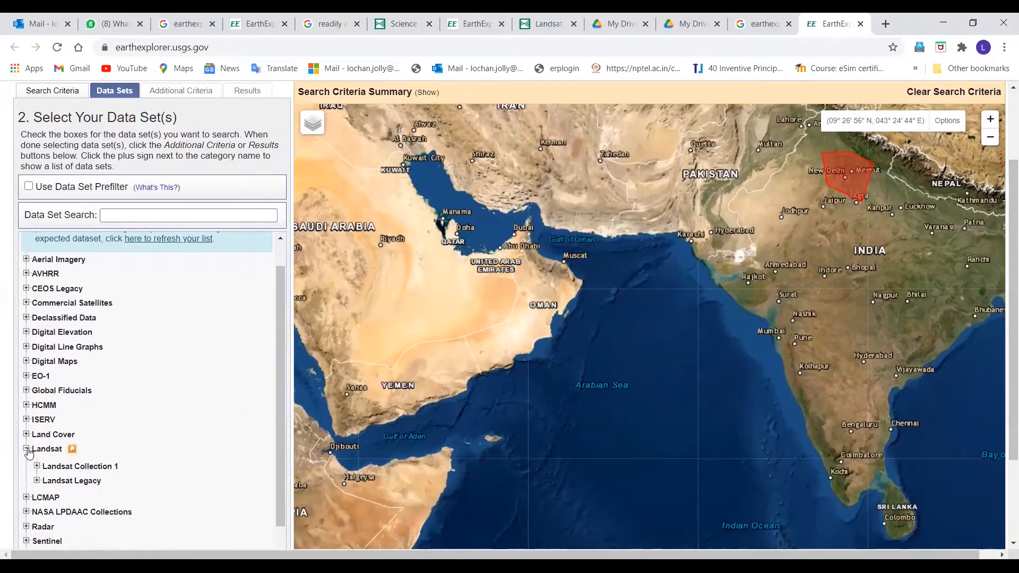
left_click(36, 466)
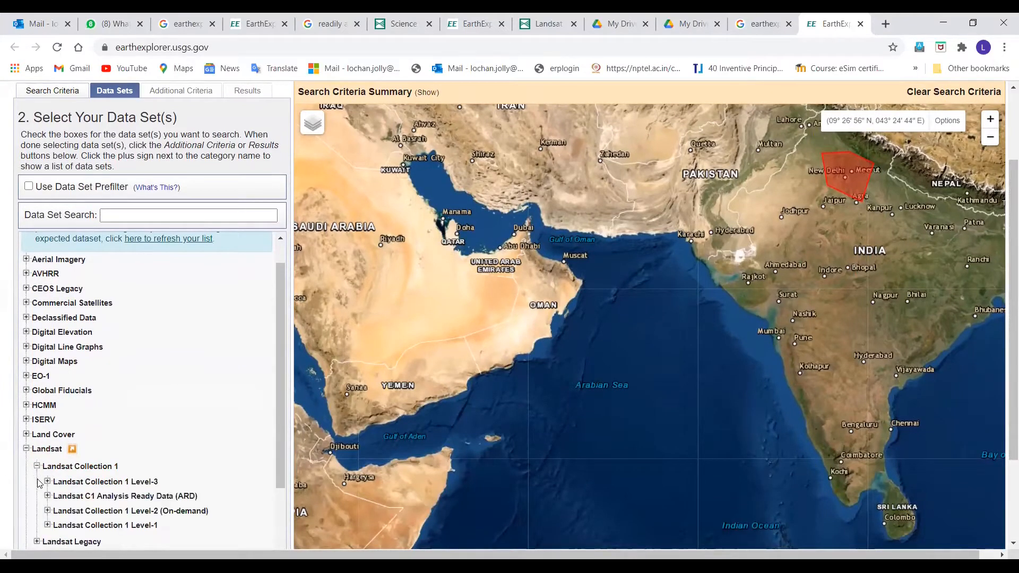
left_click(47, 526)
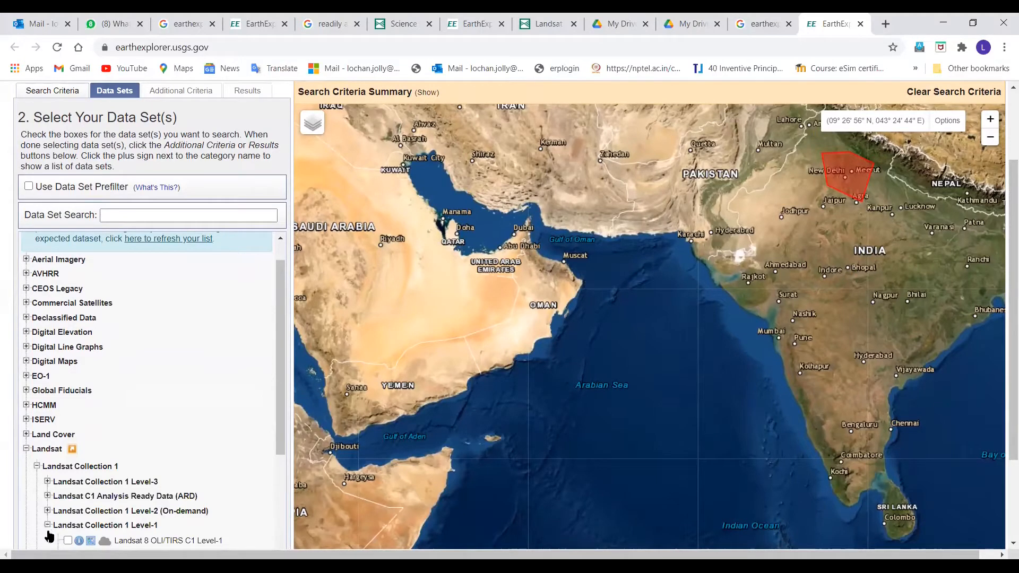
left_click(67, 541)
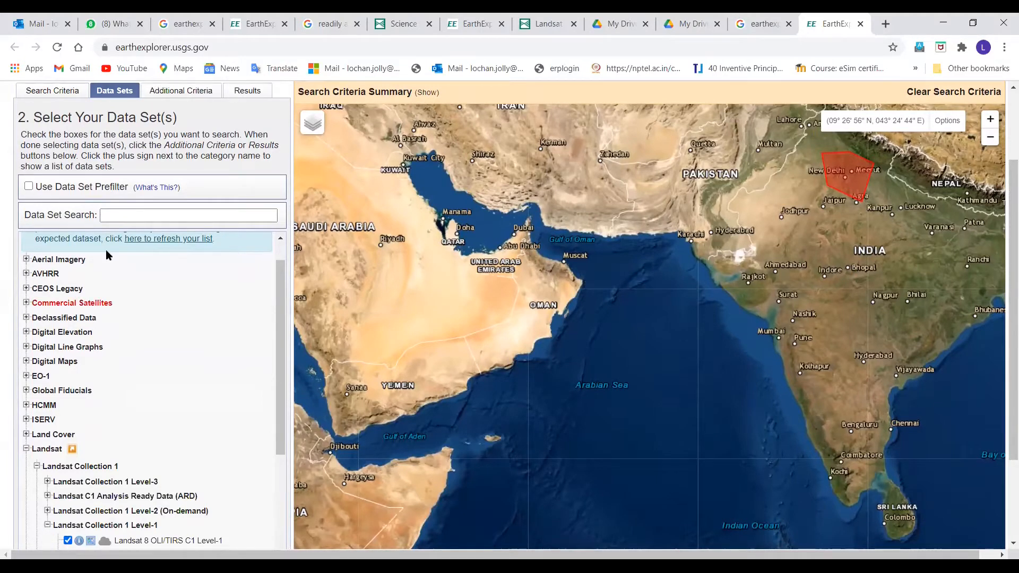
Limit both the land cloud cover and the scene cloud cover to less than 90% in the additional criteria
left_click(170, 96)
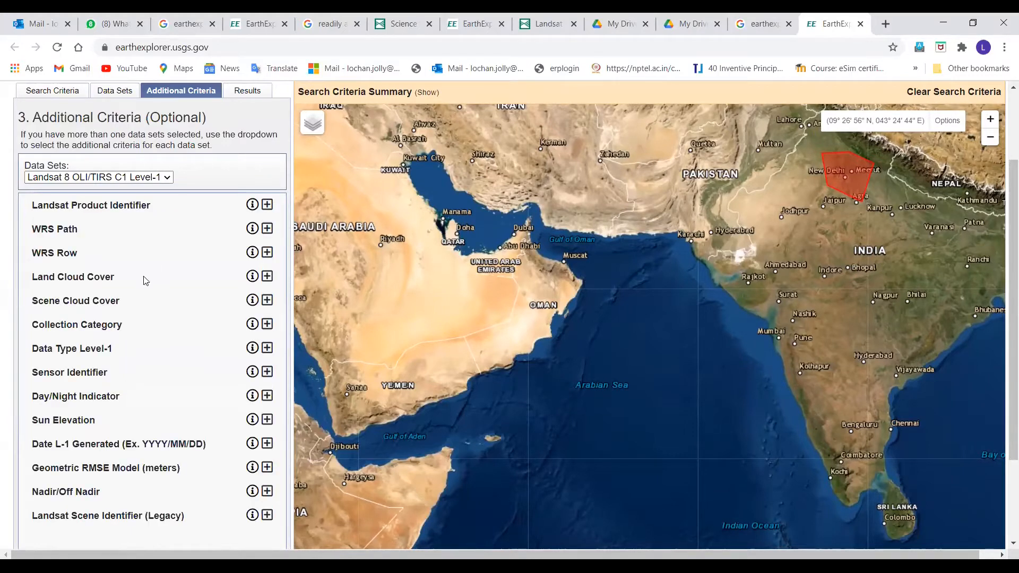
left_click(266, 277)
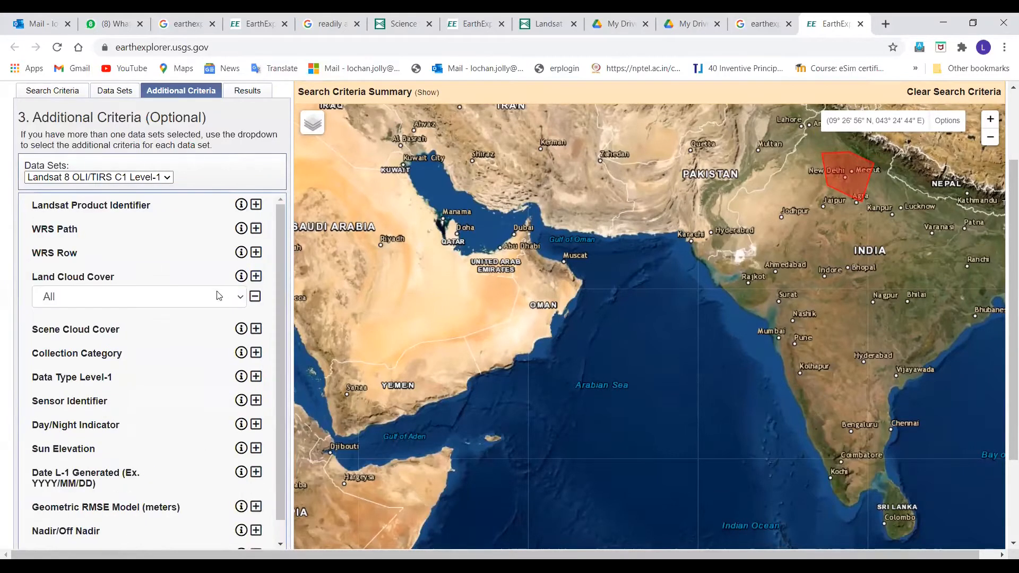
left_click(238, 298)
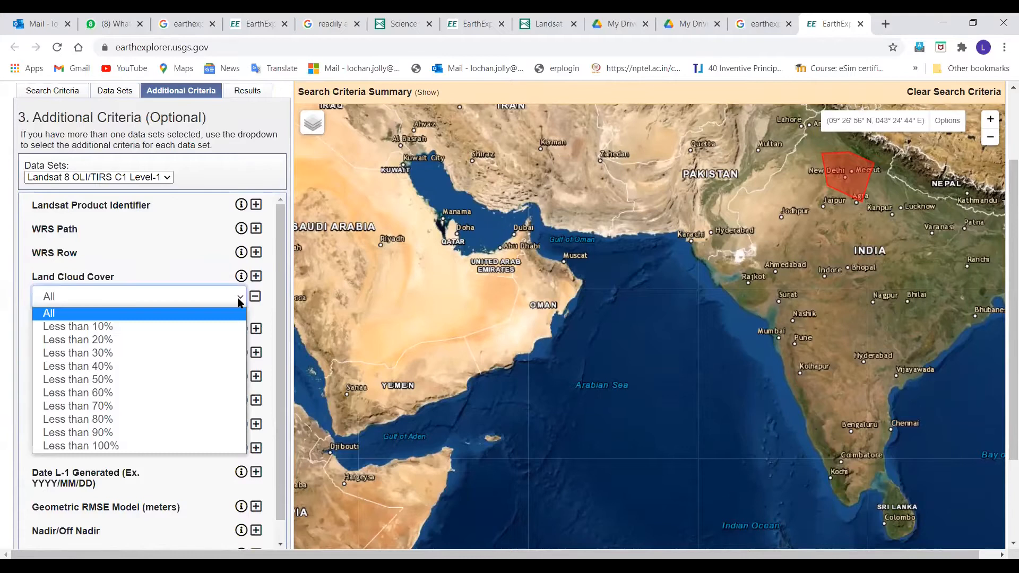
left_click(148, 430)
left_click(255, 329)
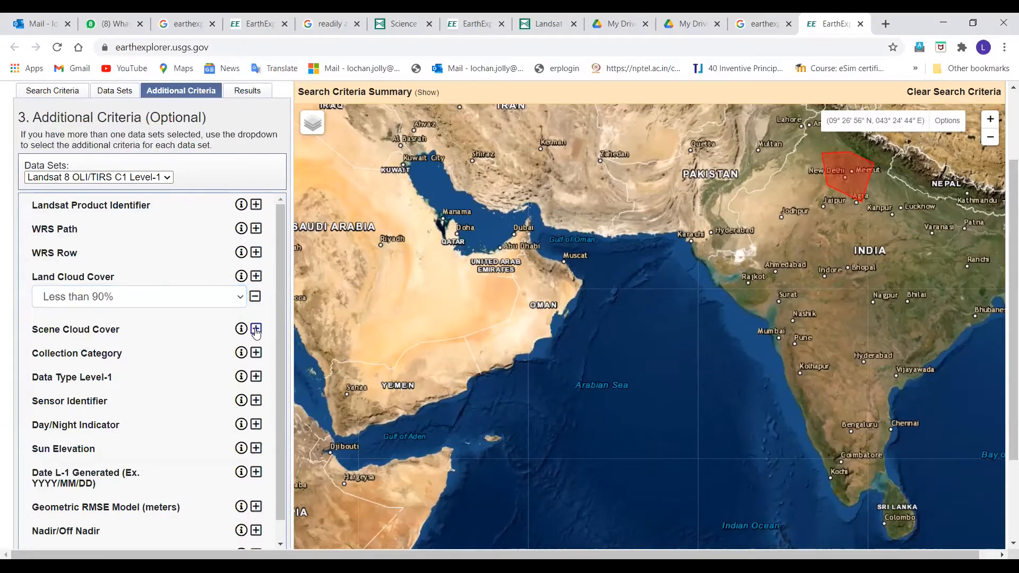
left_click(237, 355)
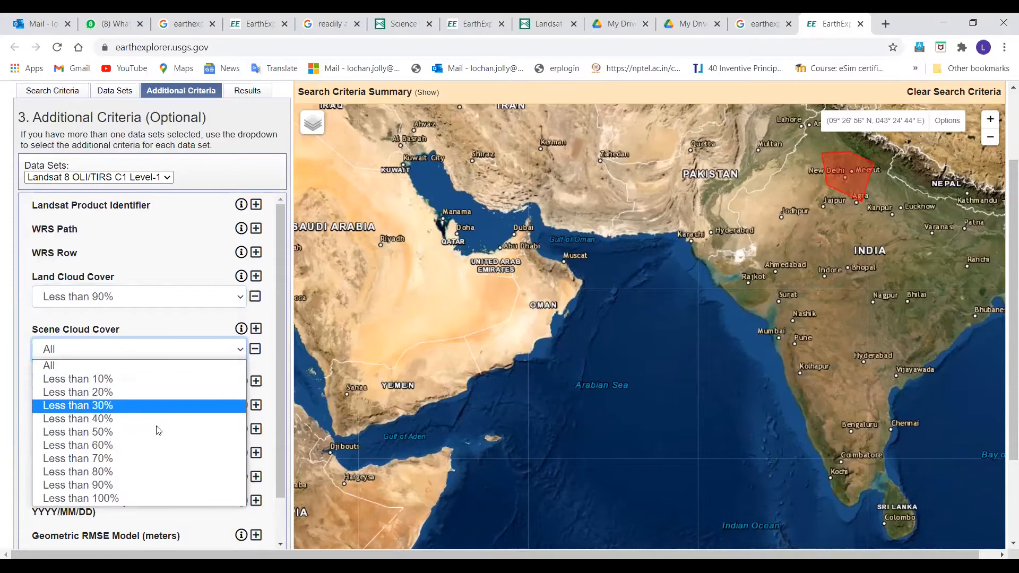
left_click(134, 492)
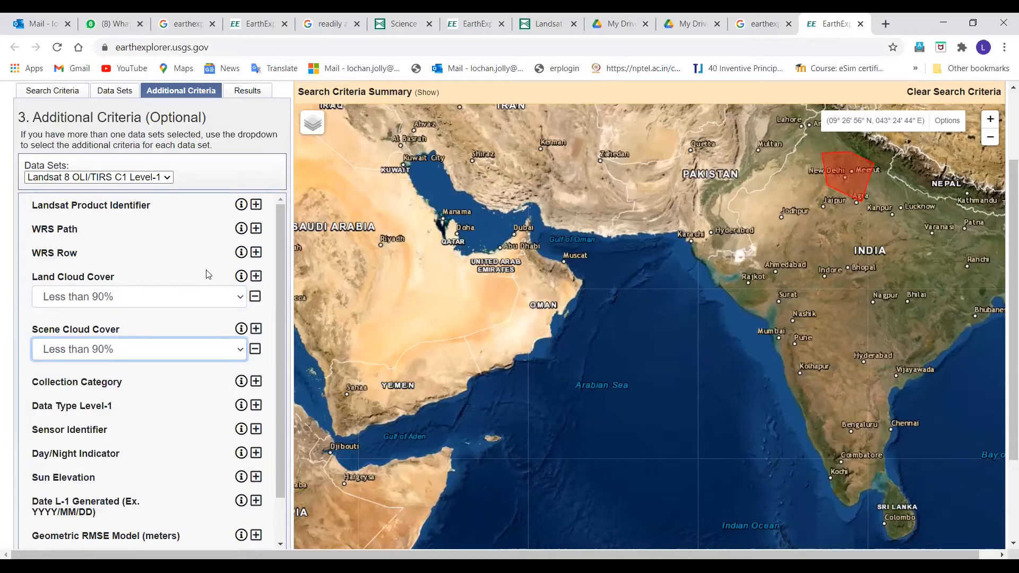
Run the scene search and show the footprints of the 2020-10-30 path 147 scenes for rows 39, 40 and 41
left_click(240, 91)
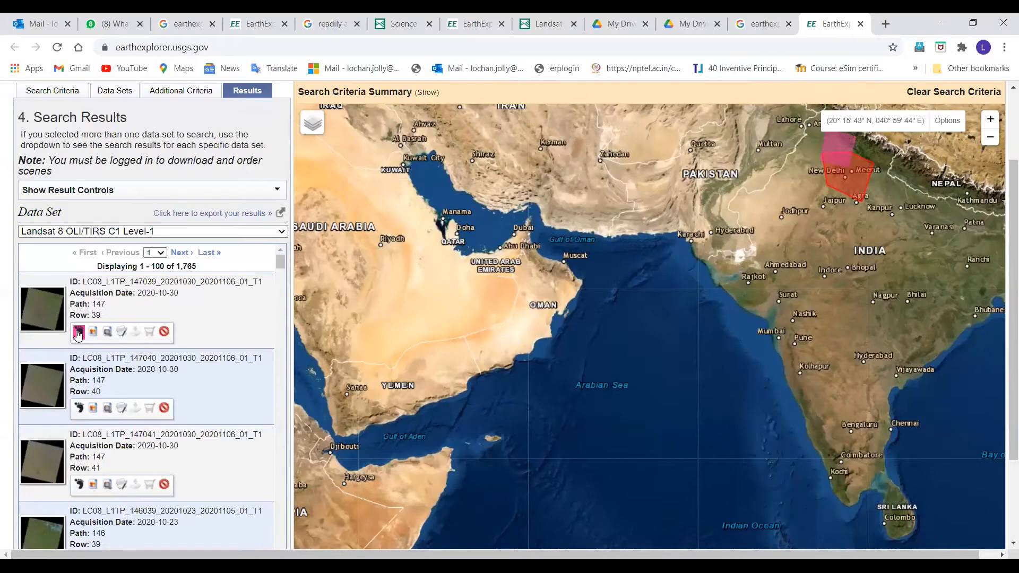
left_click(79, 408)
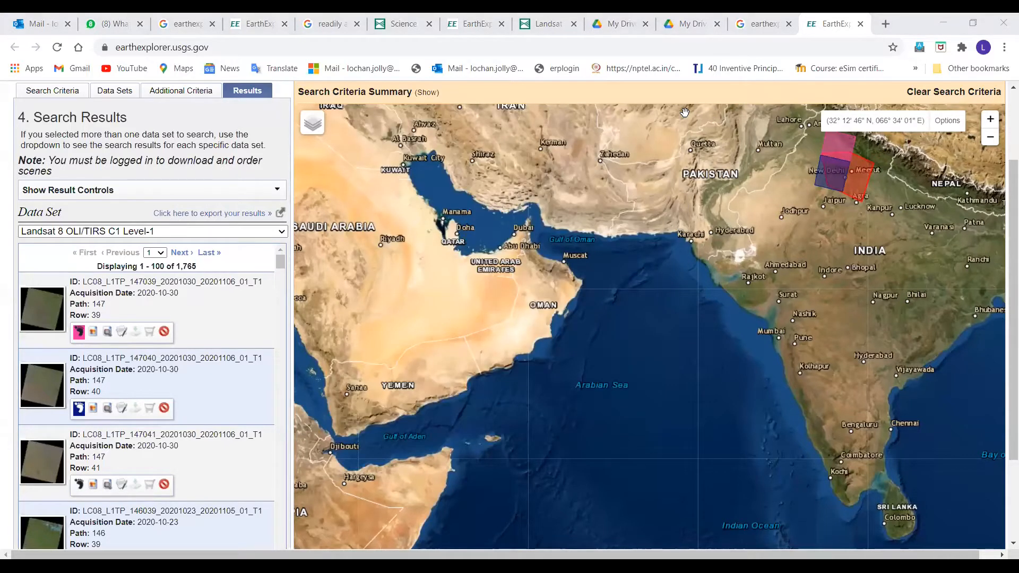
left_click(79, 485)
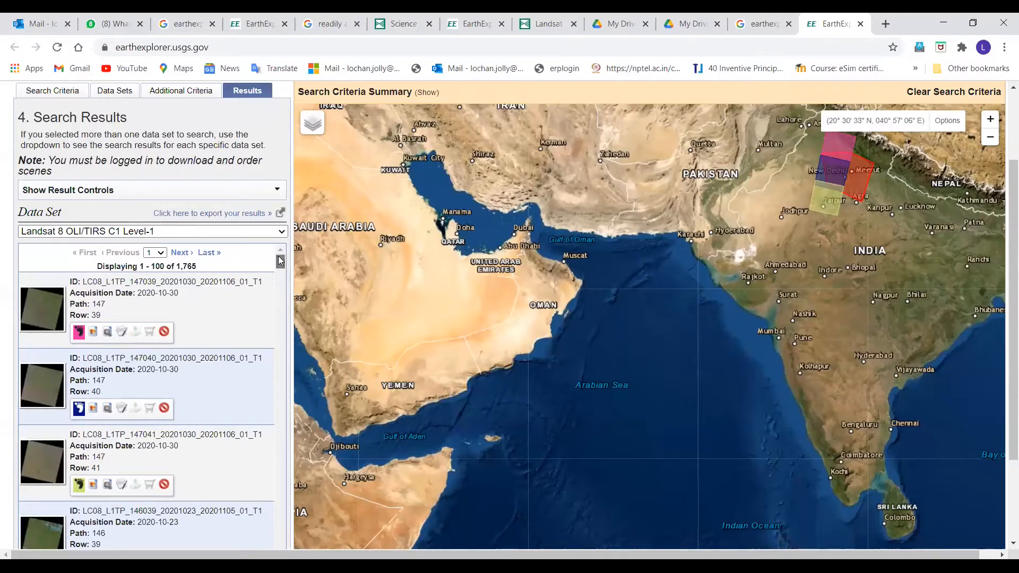
Toggle the path 146, row 39 footprint and remove the path 147 footprints of rows 41 and 39 from the map
left_click_drag(281, 261, 281, 269)
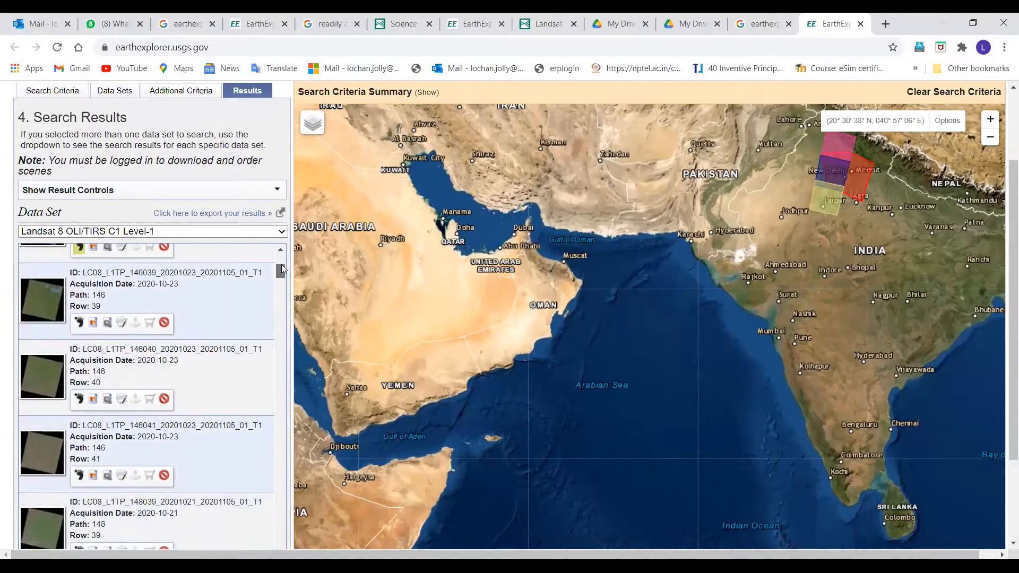
left_click(78, 324)
left_click(78, 247)
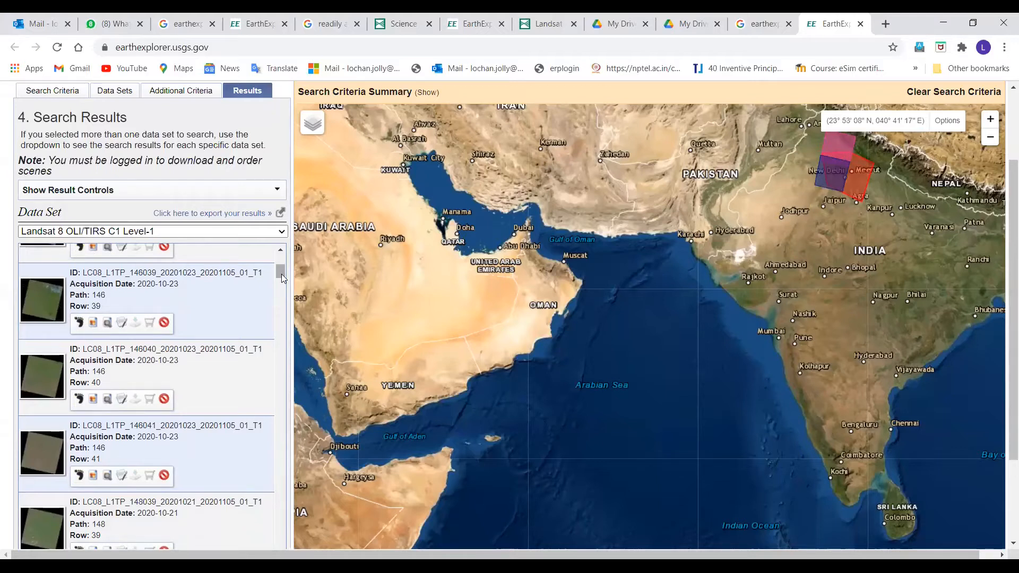
scroll(281, 269, "up", 5)
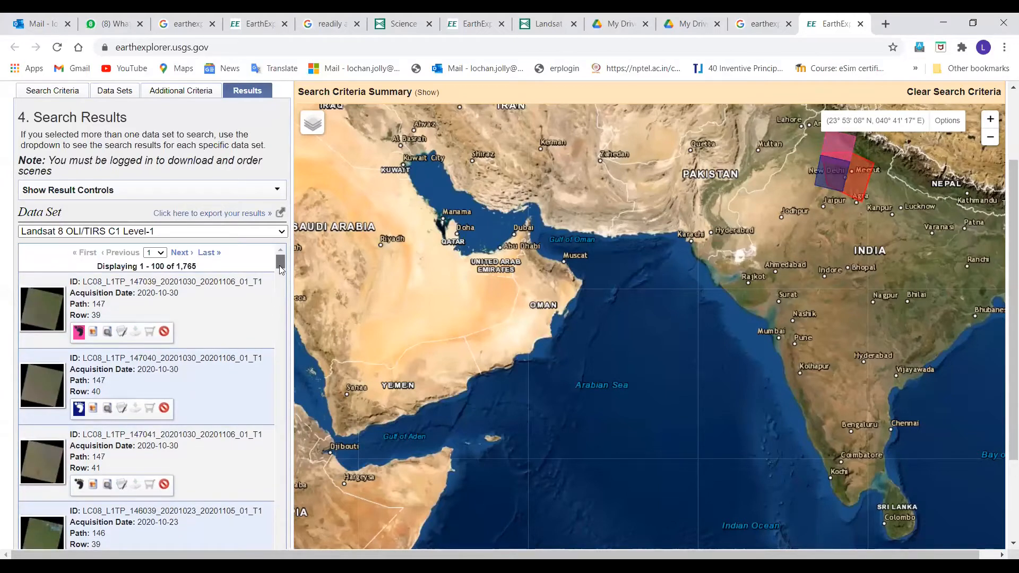
left_click(79, 332)
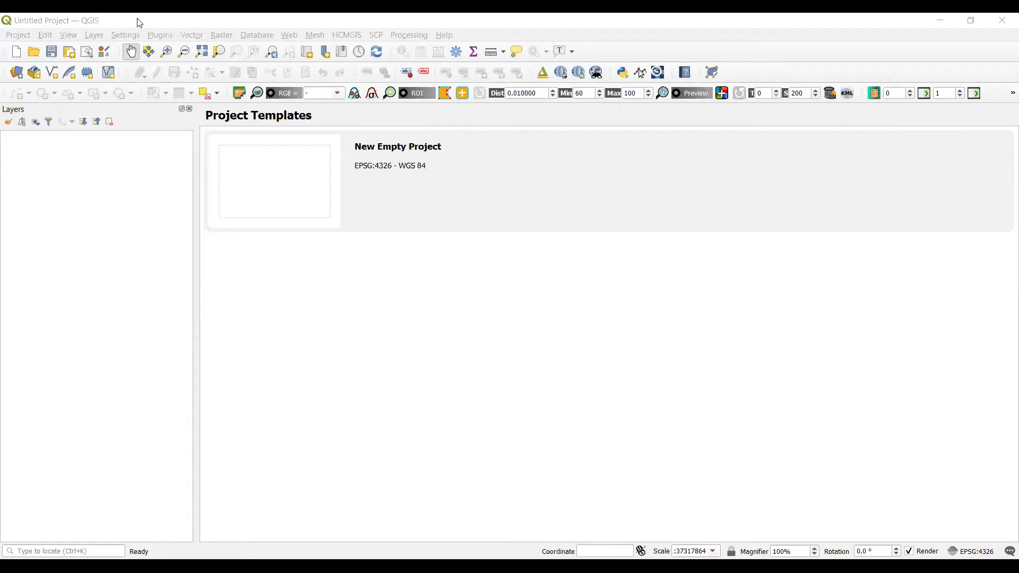
Add the seven Landsat bands LC08_L1TP_147039_20201030_20201030_01_RT_B1 to B7 from the Desktop's unzip folder as raster layers
left_click(94, 35)
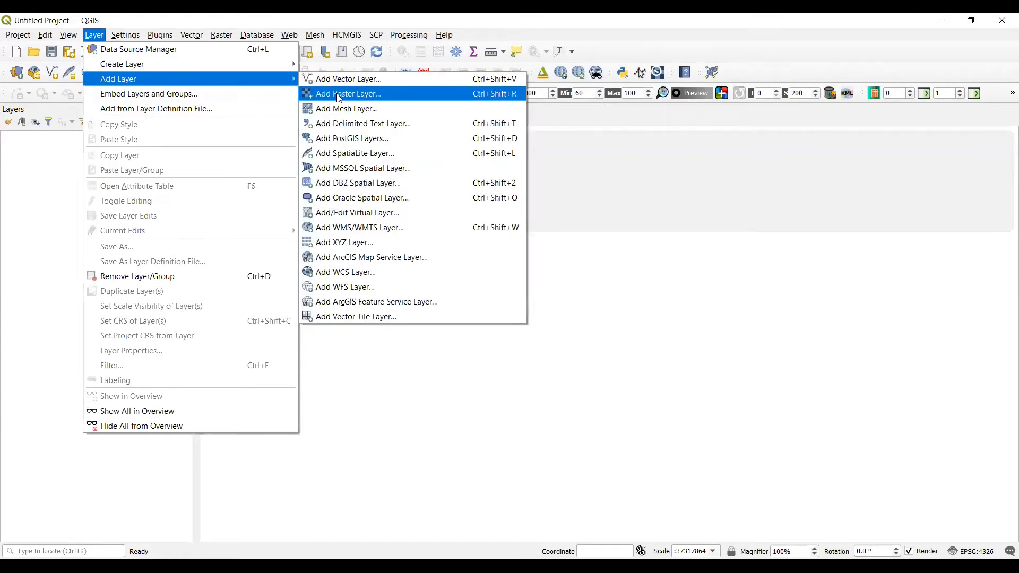
left_click(338, 94)
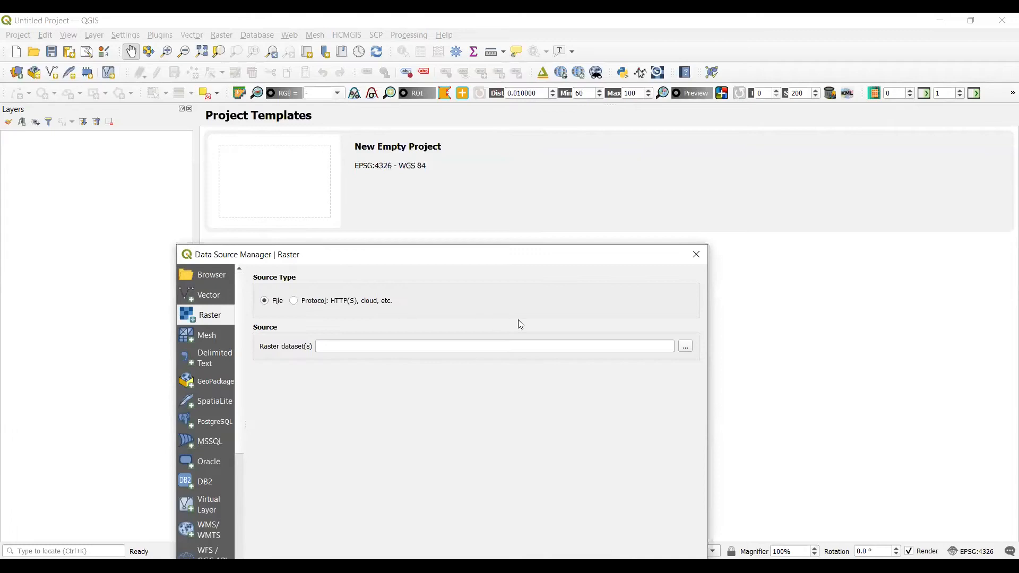
left_click(685, 349)
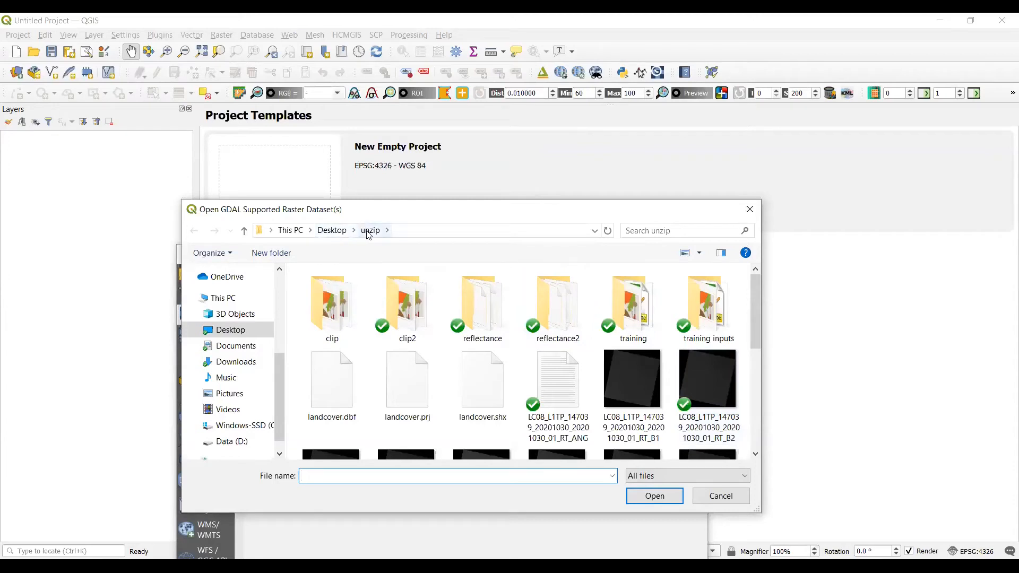
left_click(334, 230)
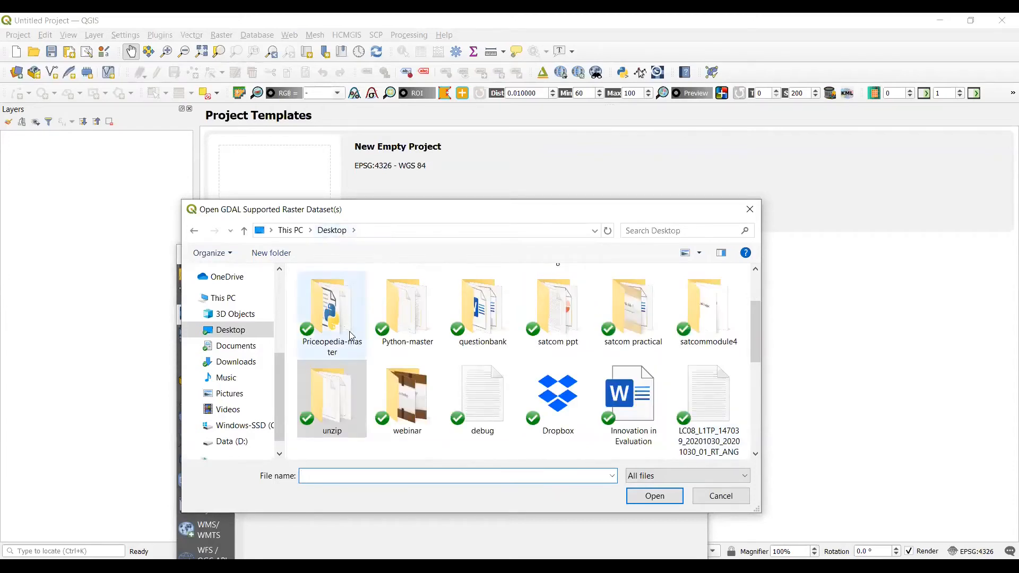
mouse_move(755, 311)
left_mouse_down()
mouse_move(768, 403)
mouse_move(754, 329)
left_mouse_up()
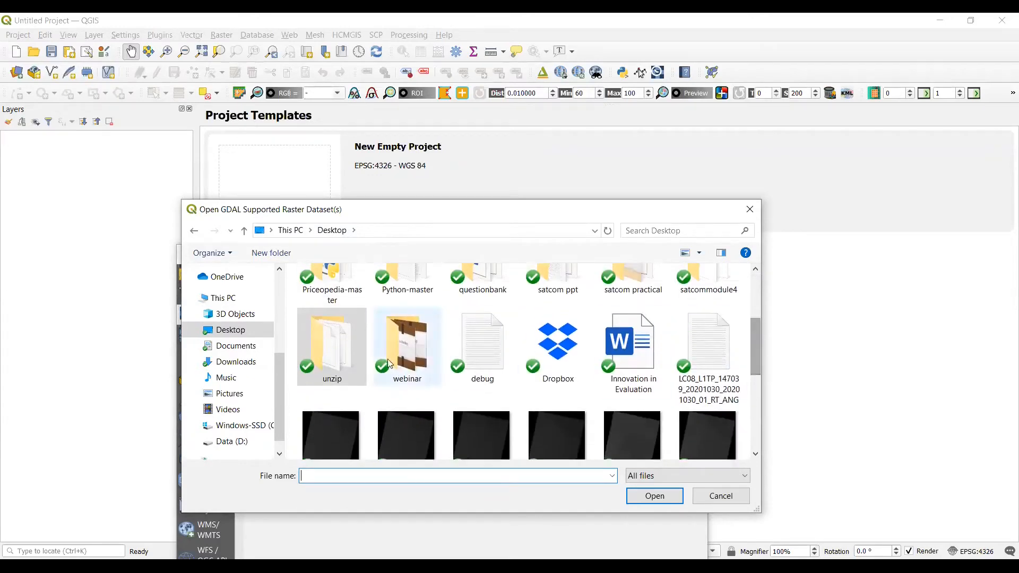
double_click(348, 355)
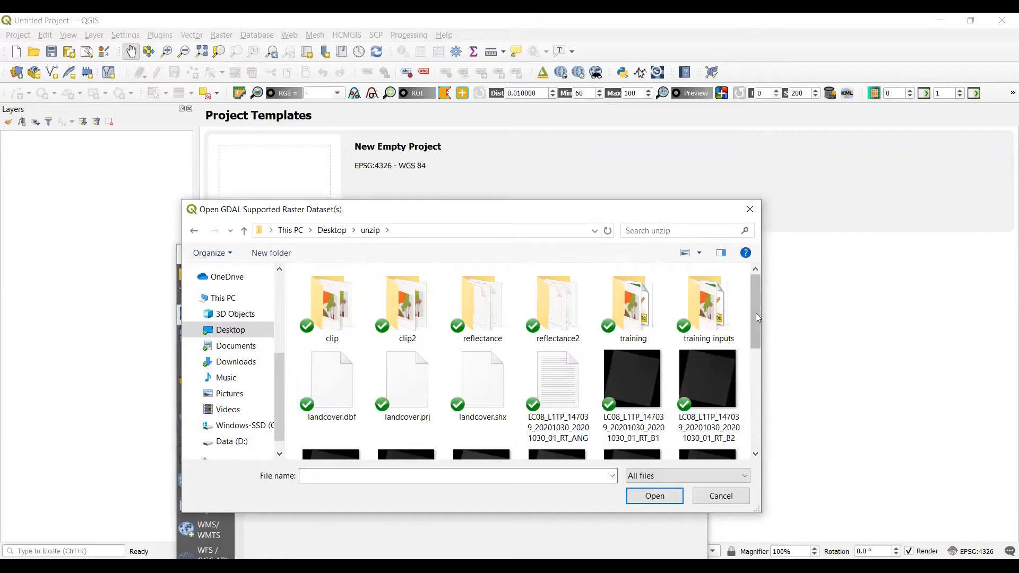
left_click_drag(755, 312, 763, 343)
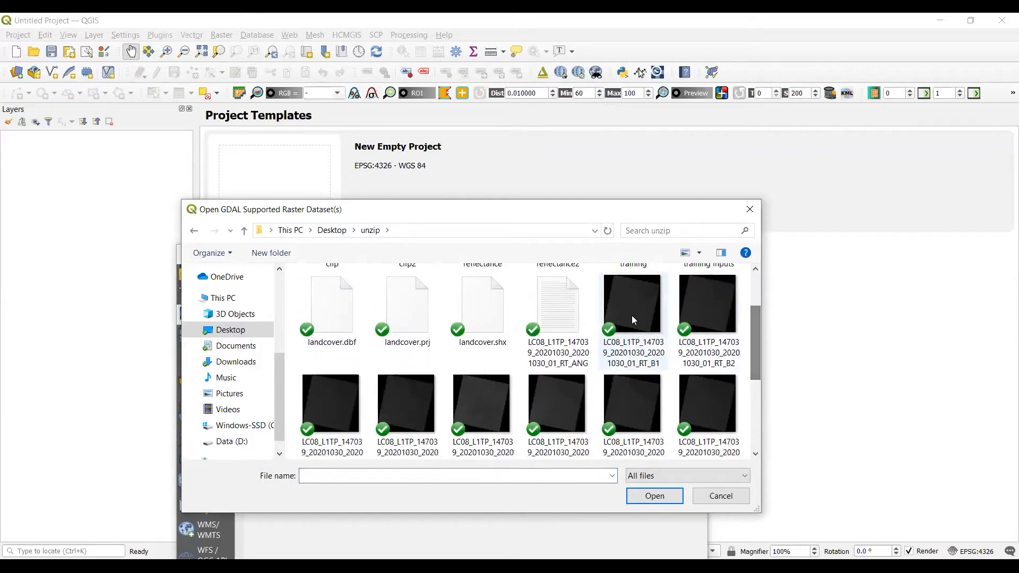
left_click(626, 314)
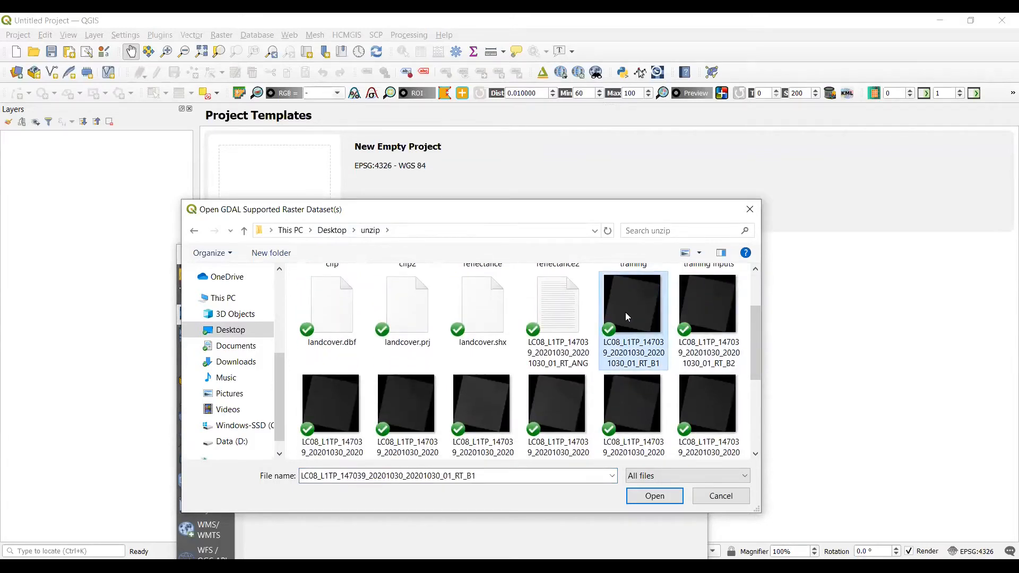
left_click(634, 423, "shift")
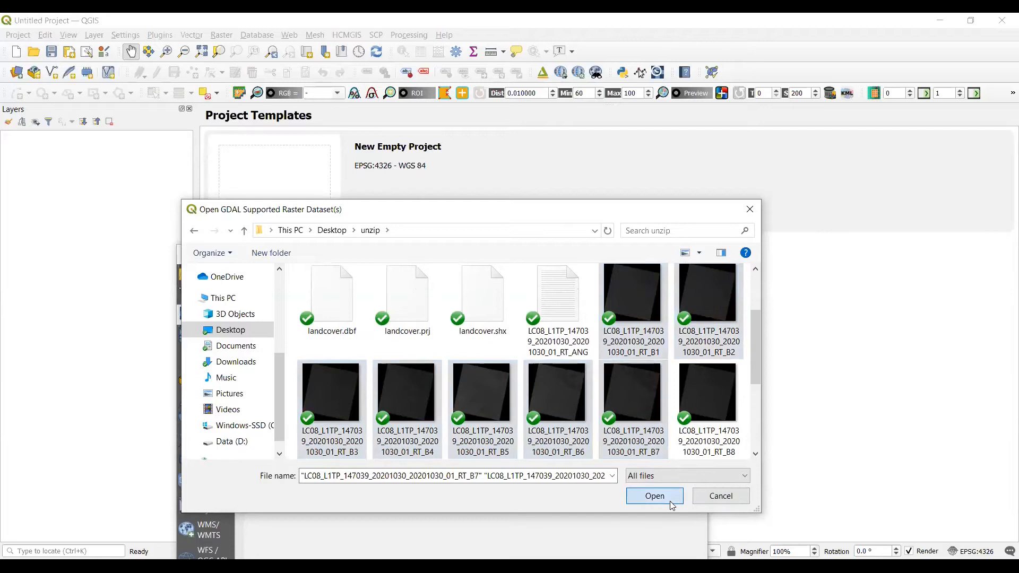
left_click(655, 496)
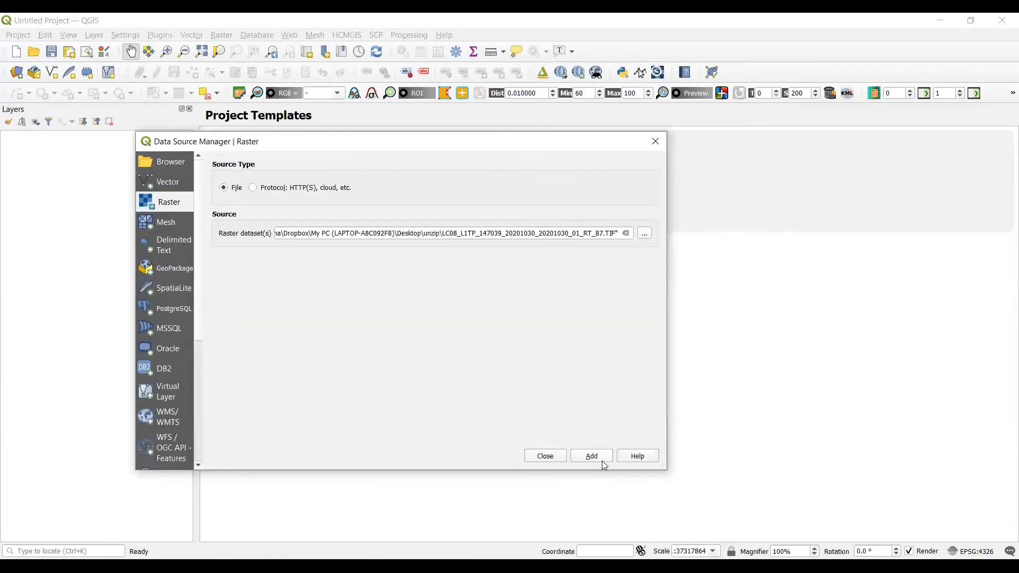
left_click(598, 462)
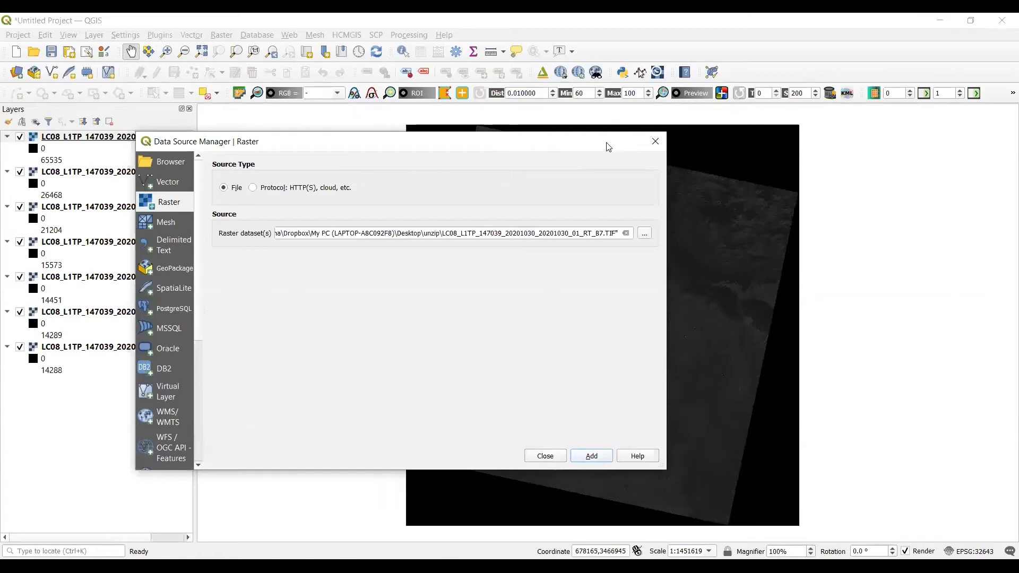
left_click(659, 140)
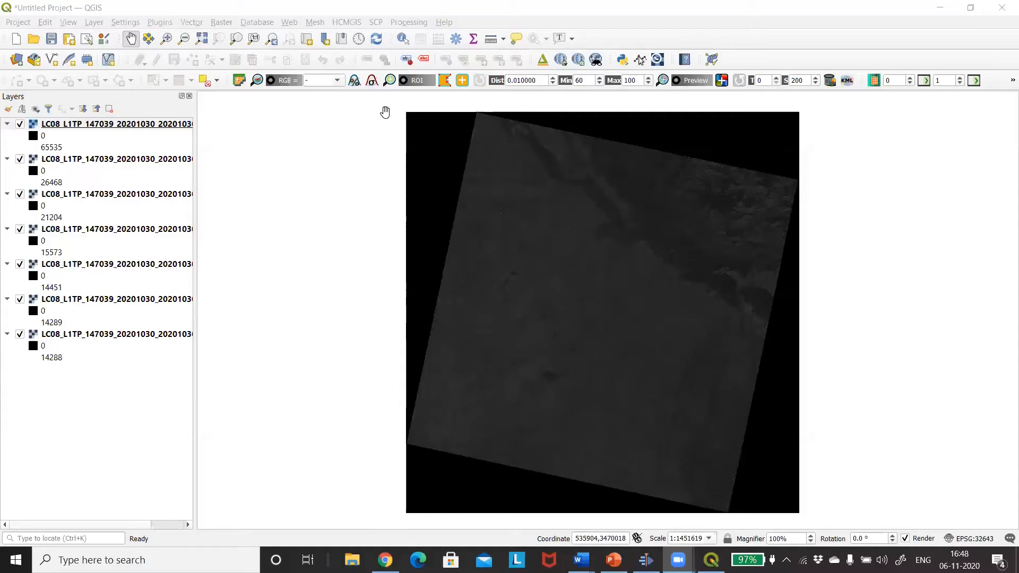
Open the Semi-Automatic Classification Plugin's band set and refresh its single band list with the loaded rasters
left_click(375, 21)
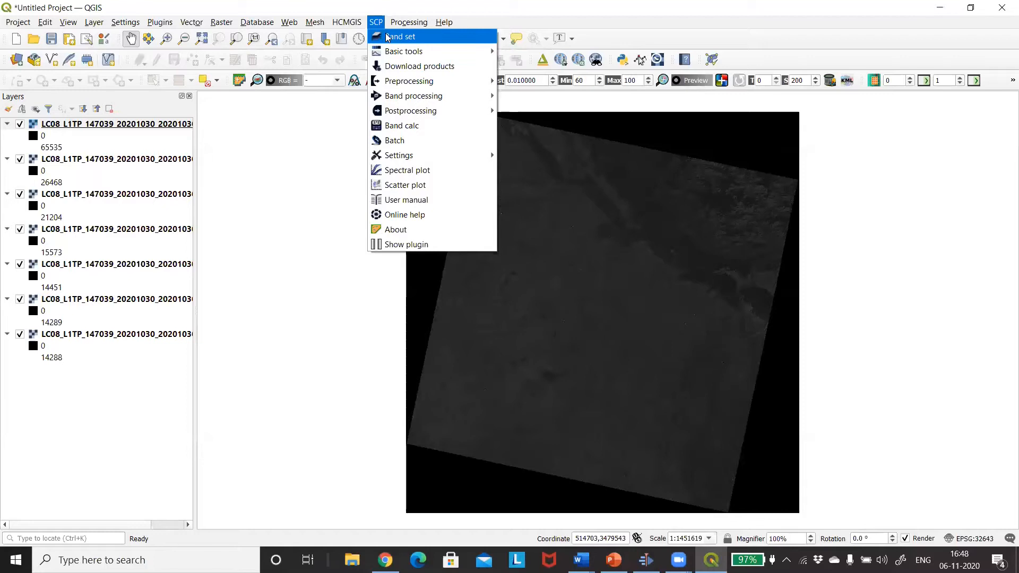
left_click(387, 37)
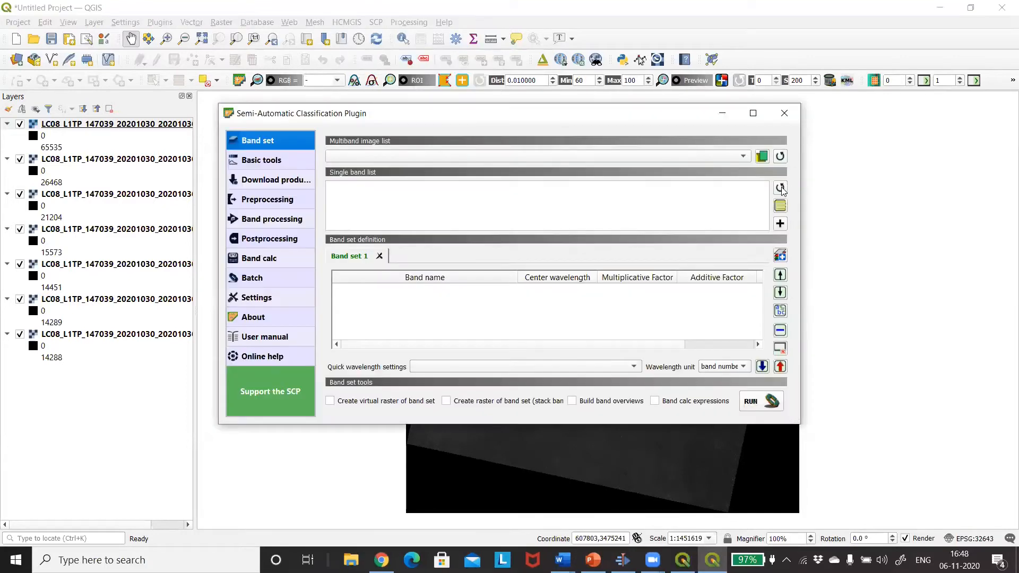
left_click(780, 189)
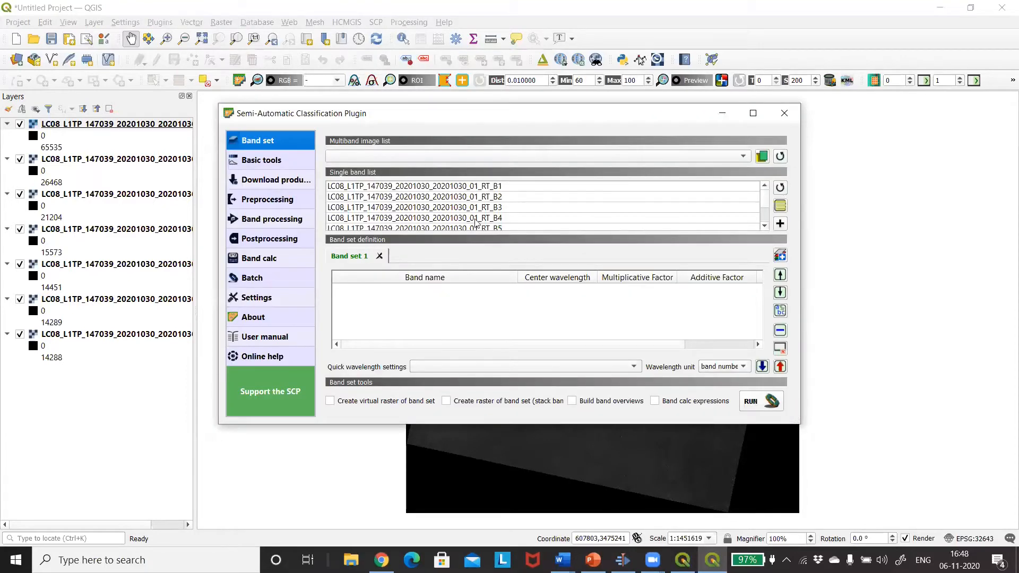
Add all the listed Landsat bands, B1 to B7, to the definition of Band set 1
left_click(463, 187)
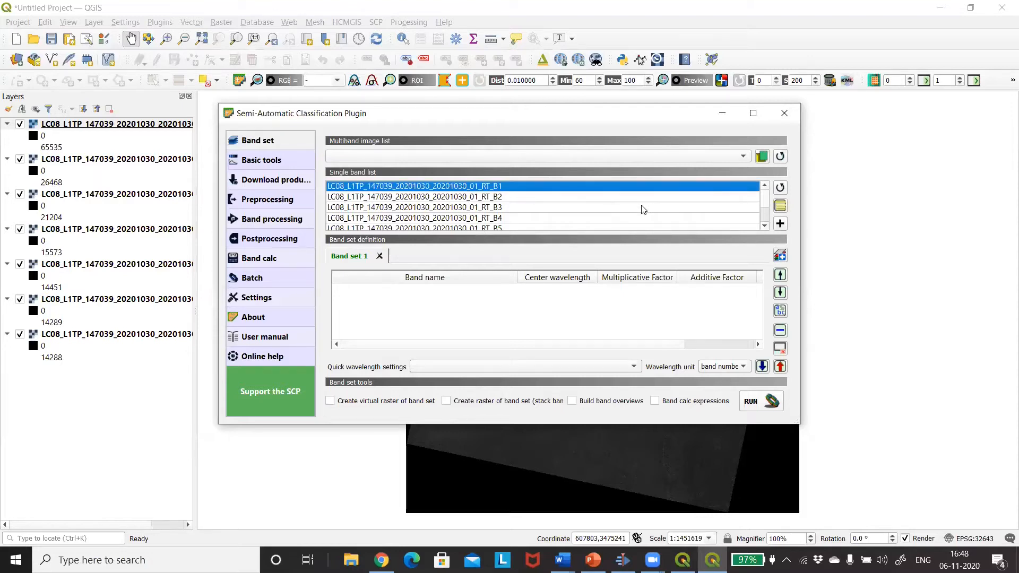
left_click(764, 227)
left_click(765, 227)
left_click(765, 227)
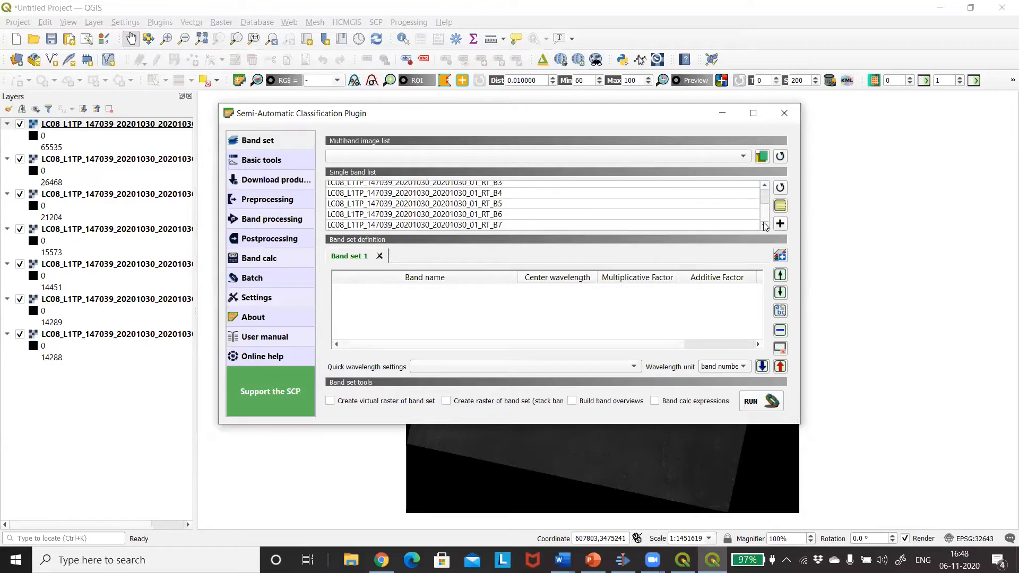
left_click(665, 224)
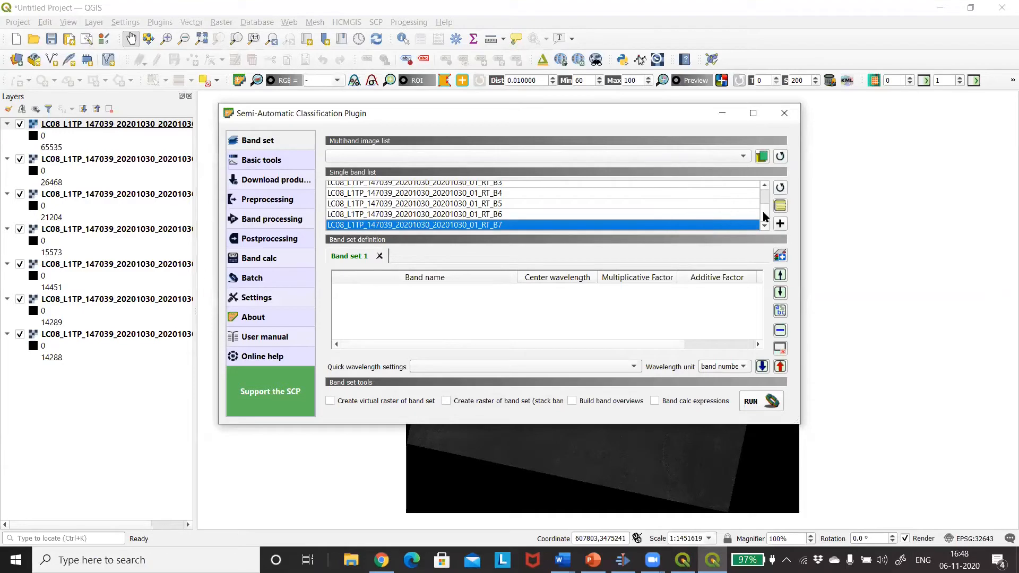
left_click_drag(763, 217, 762, 186)
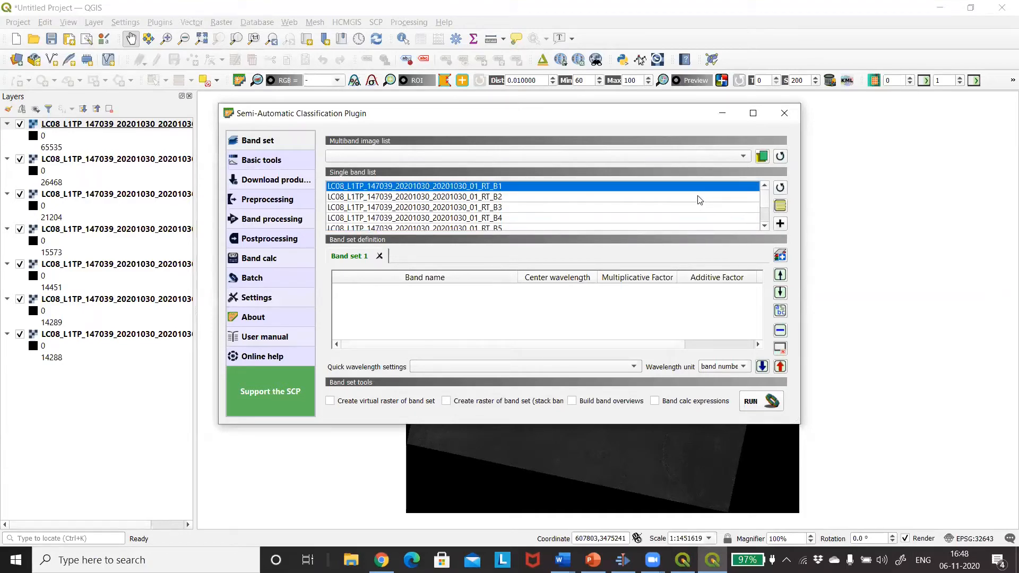
key("ctrl+a")
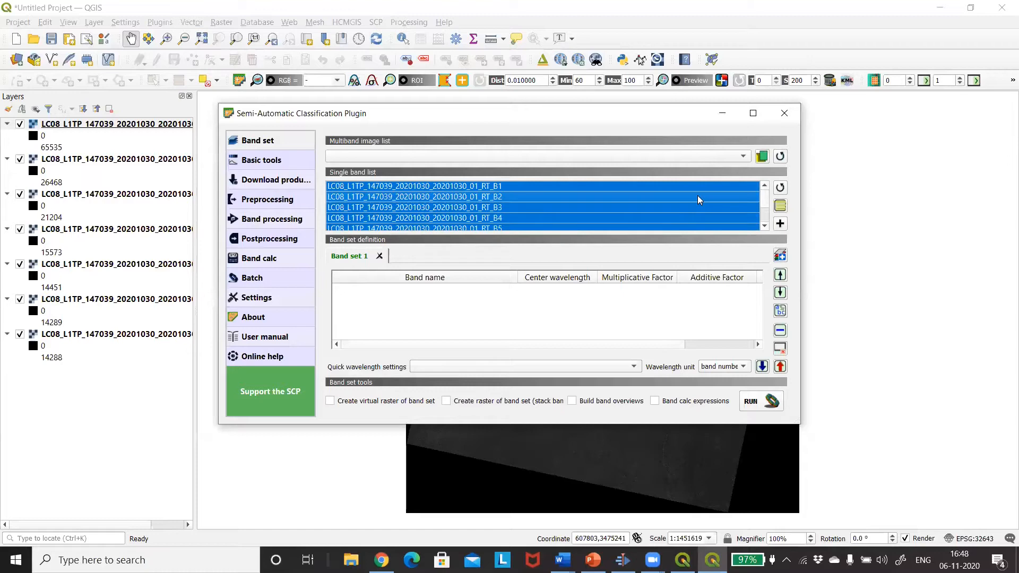
left_click(780, 224)
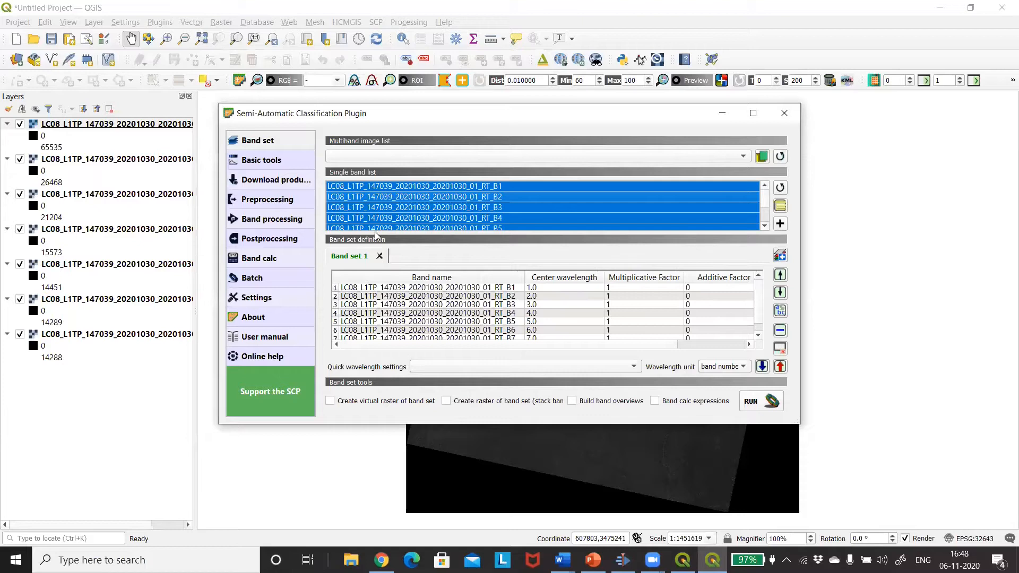
Define a rectangular area for clipping multiple rasters, from about 604423, 3407337 (UL) to 717802, 3342813 (LR), in the scene's upper middle
left_click(262, 201)
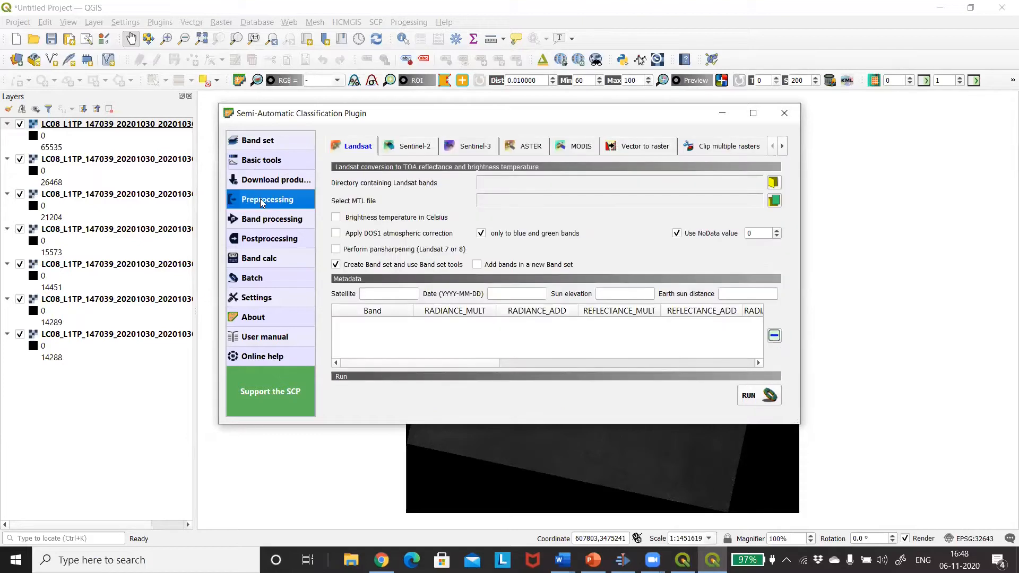
left_click(716, 152)
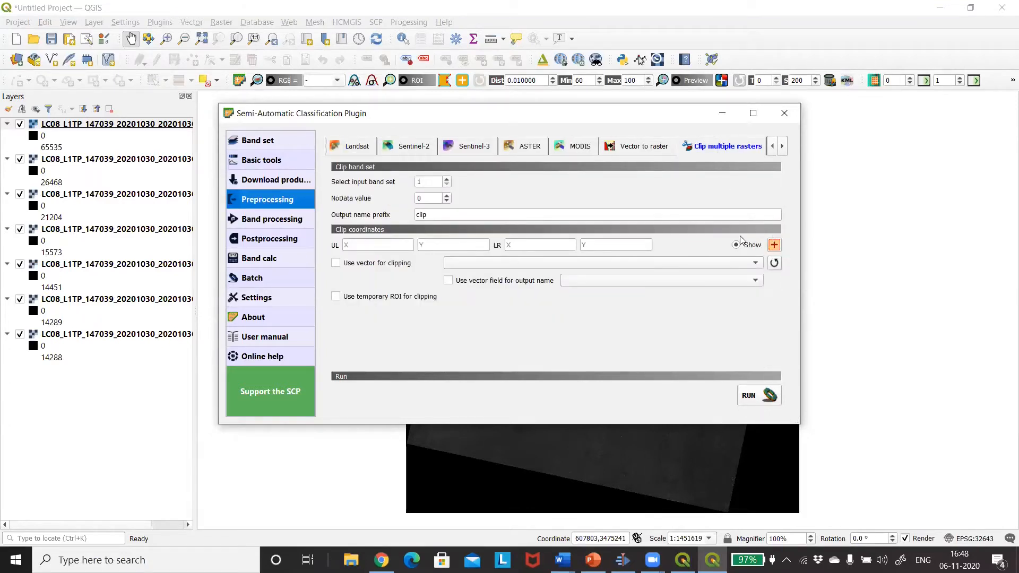
left_click(774, 246)
left_click_drag(645, 109, 177, 112)
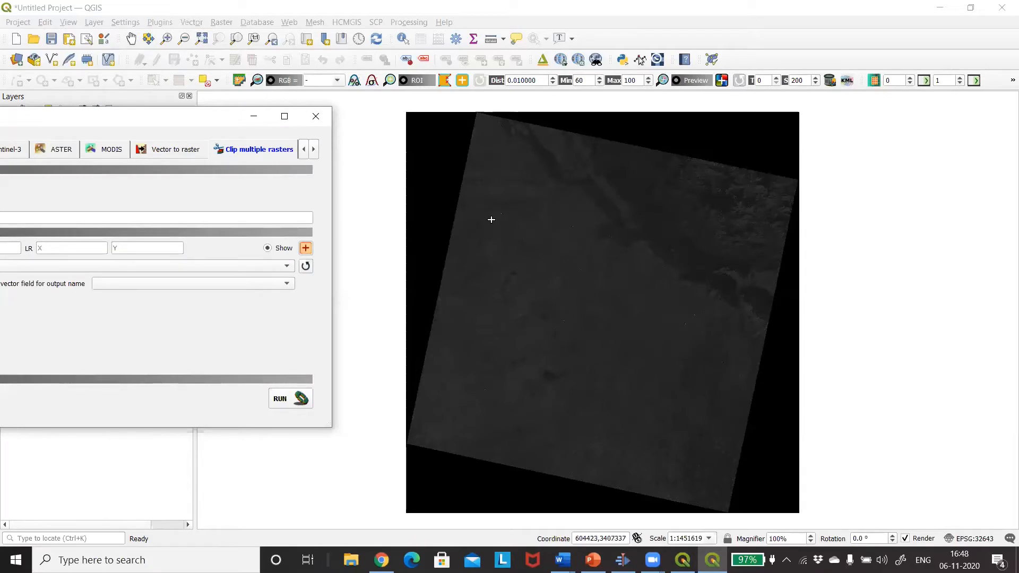
left_click(490, 220)
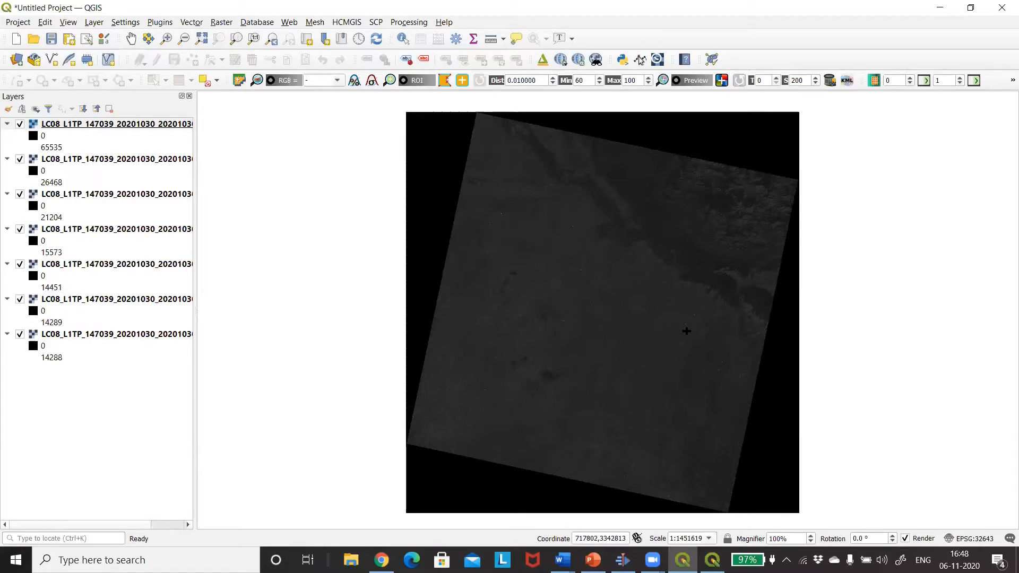
right_click(687, 331)
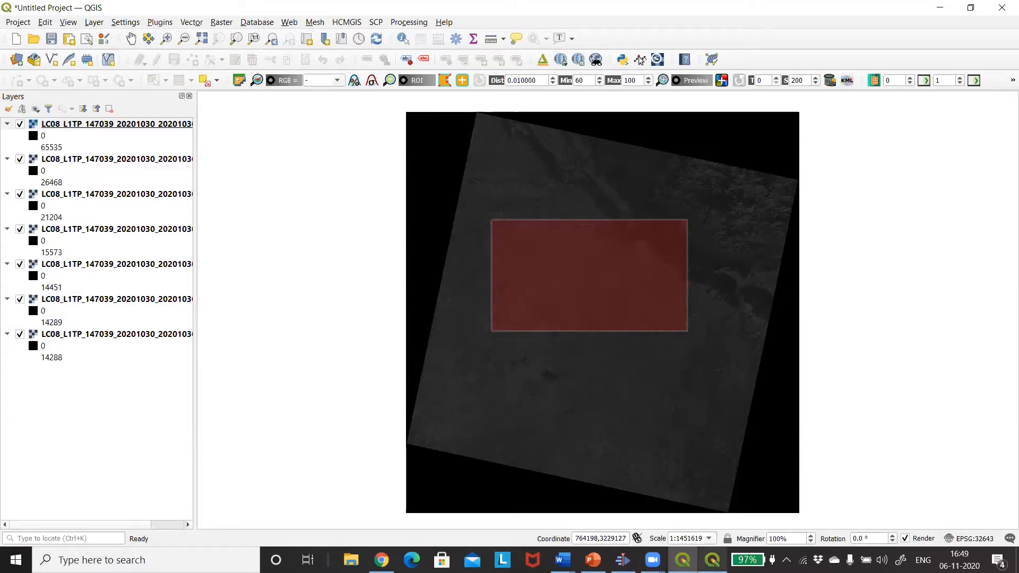
Run the clipping of band set 1 with the prefix clip and save the clipped rasters in the clip folder inside unzip
left_click(712, 559)
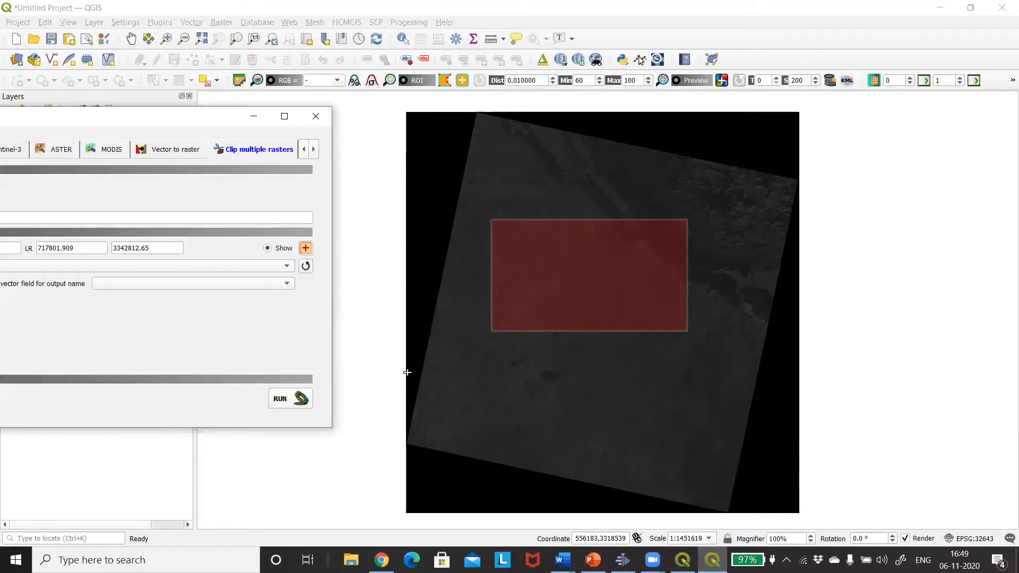
left_click_drag(173, 111, 476, 10)
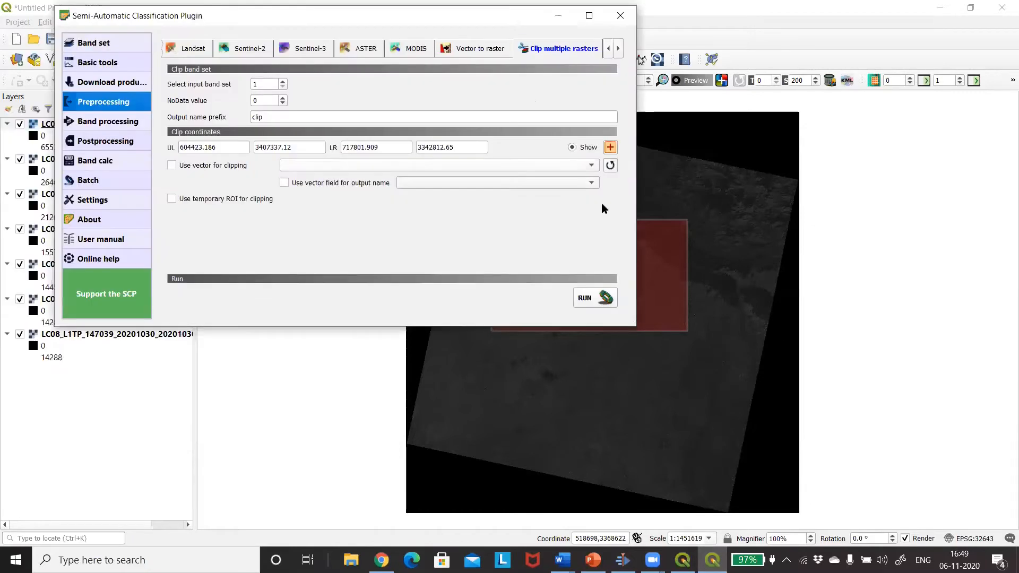
left_click(577, 302)
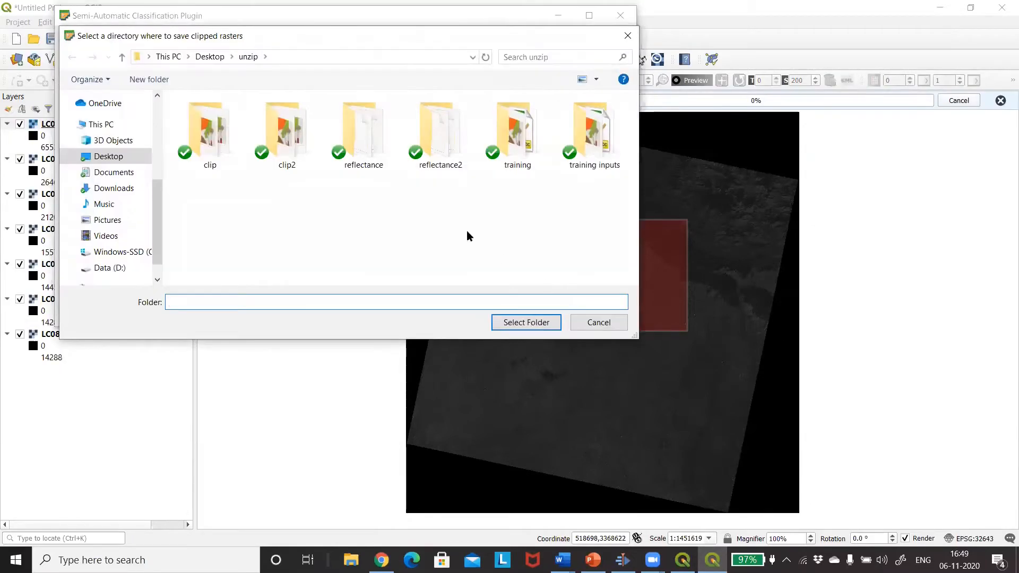
left_click(207, 125)
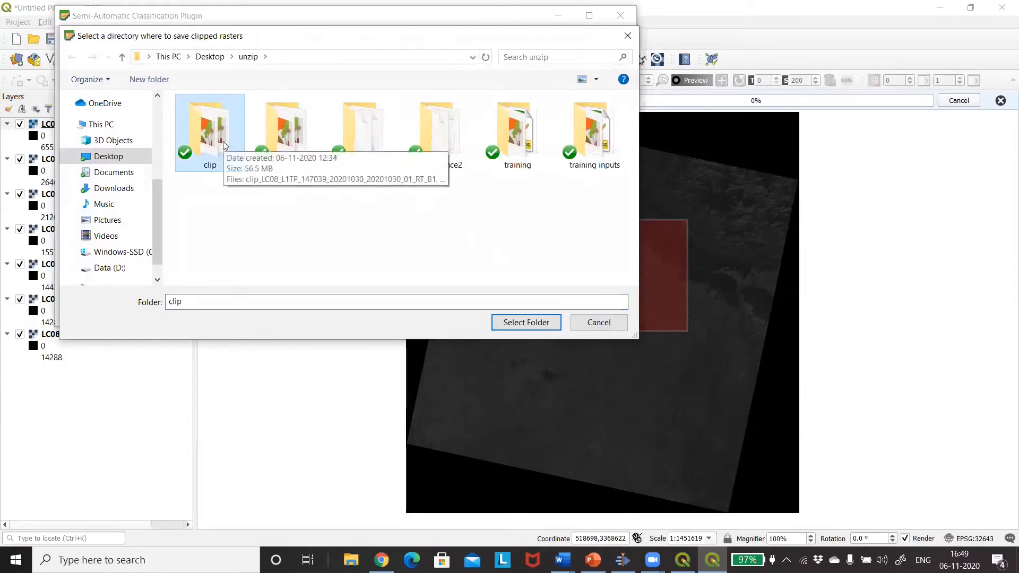
left_click(526, 323)
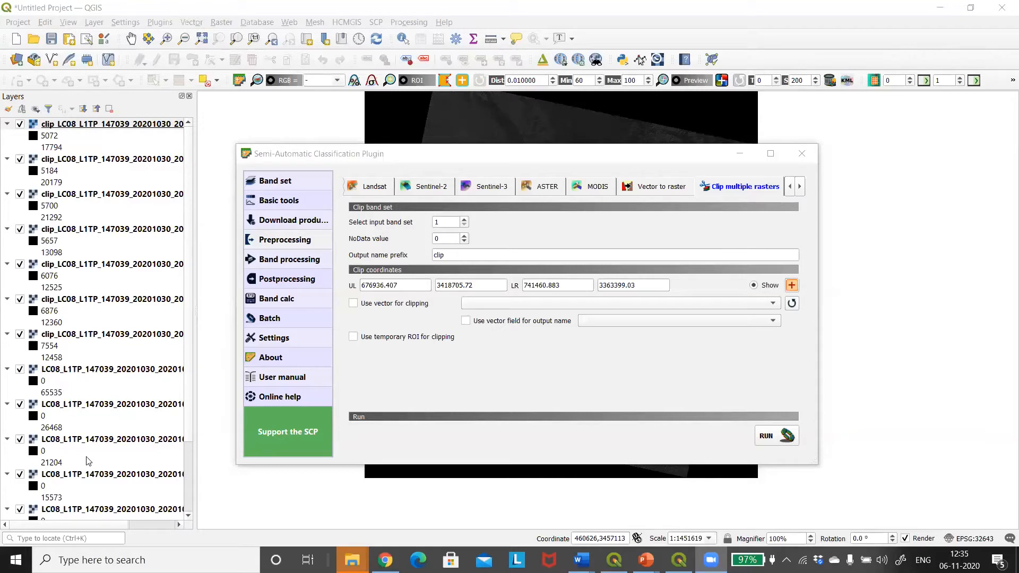
Remove the seven original unclipped LC08 band layers from the project, keeping only the clip_LC08 layers
left_click(78, 372)
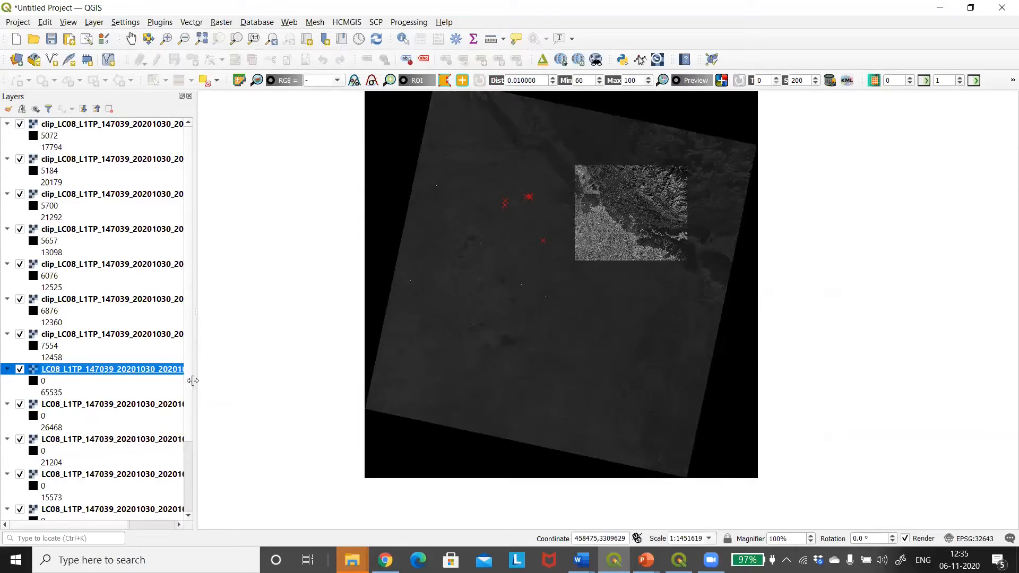
scroll(190, 384, "down", 3)
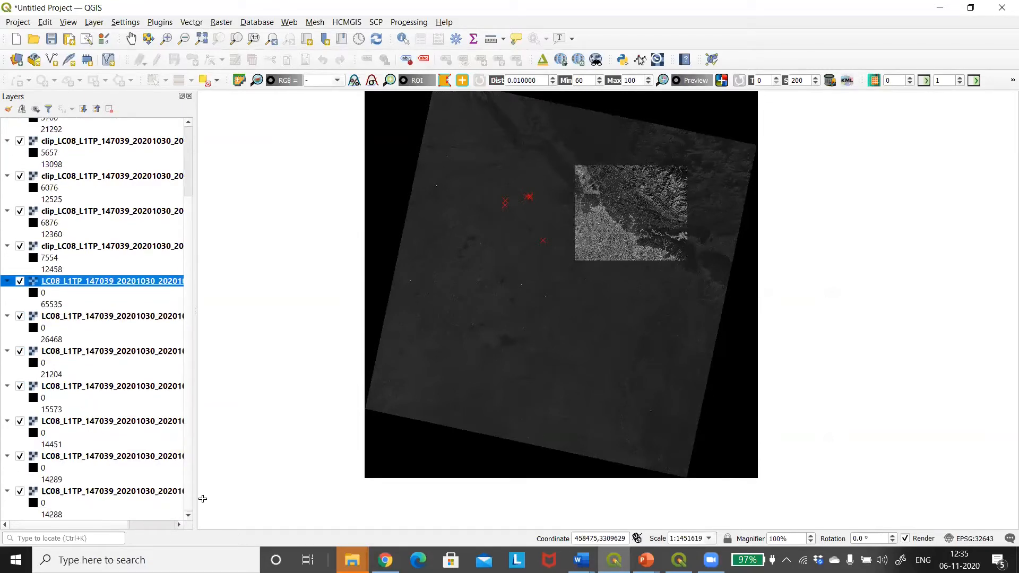
left_click(142, 492, "shift")
right_click(141, 494)
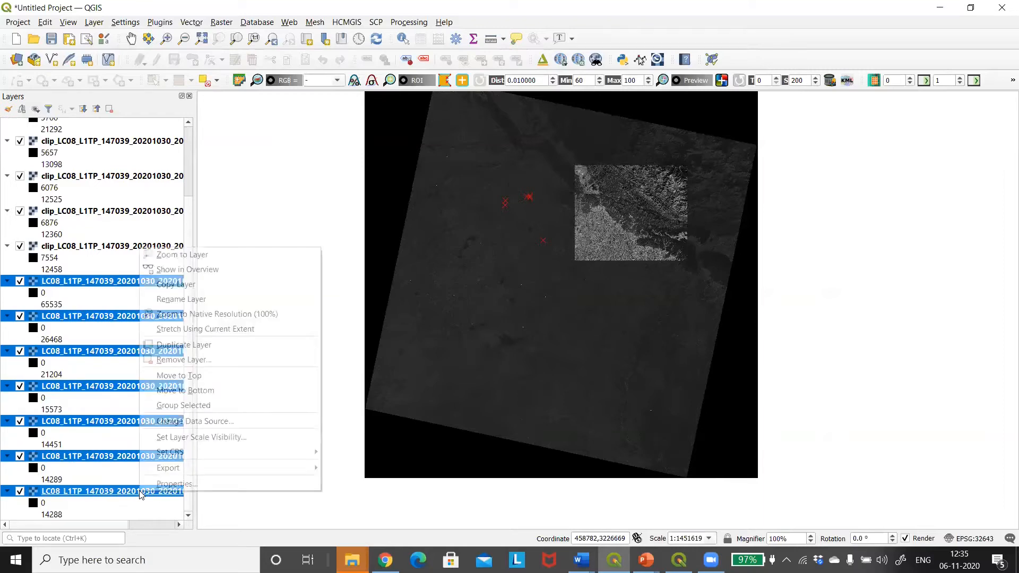
left_click(185, 361)
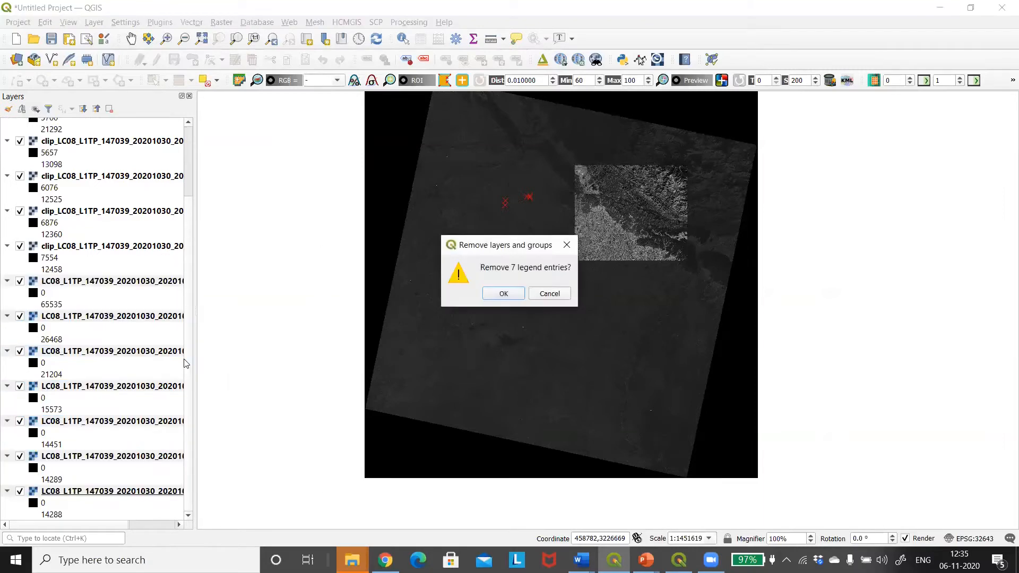
left_click(503, 293)
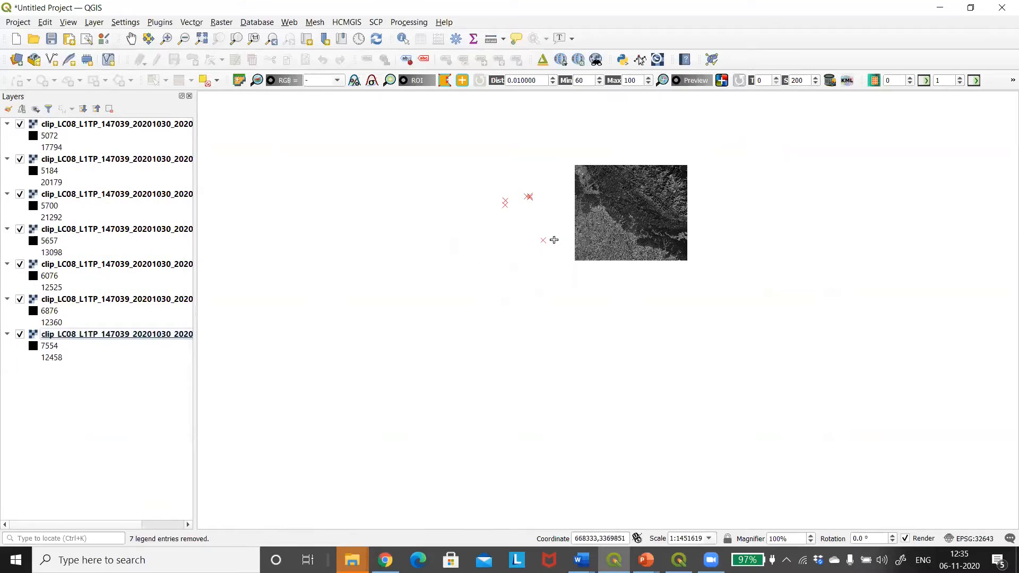
scroll(643, 230, "up", 1)
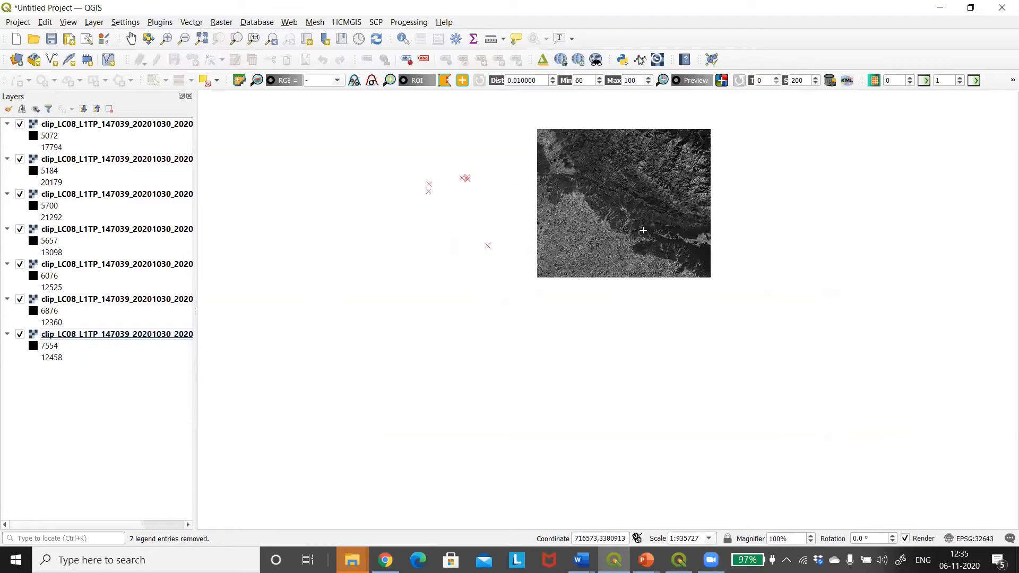
scroll(642, 230, "up", 2)
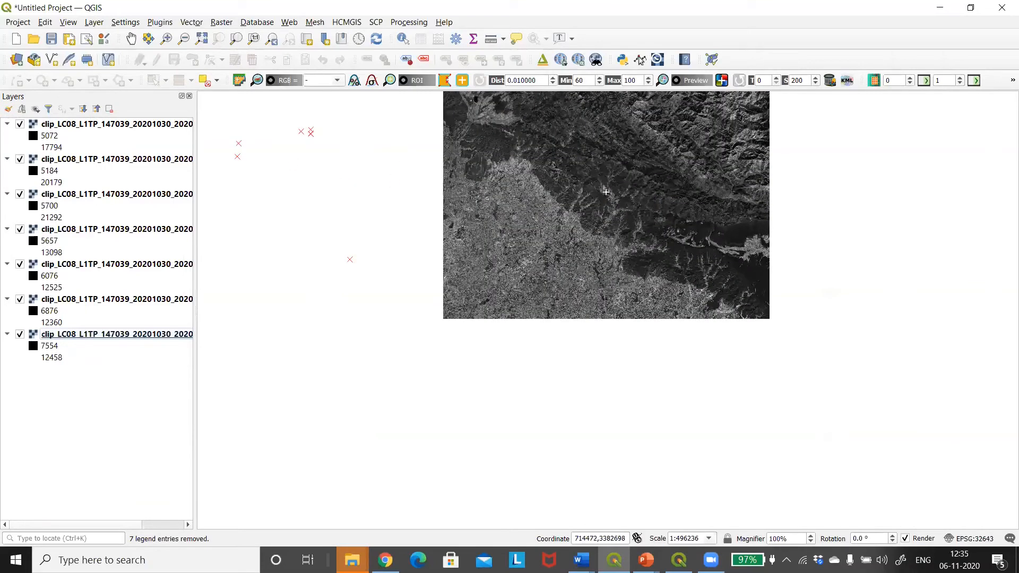
left_click(366, 362)
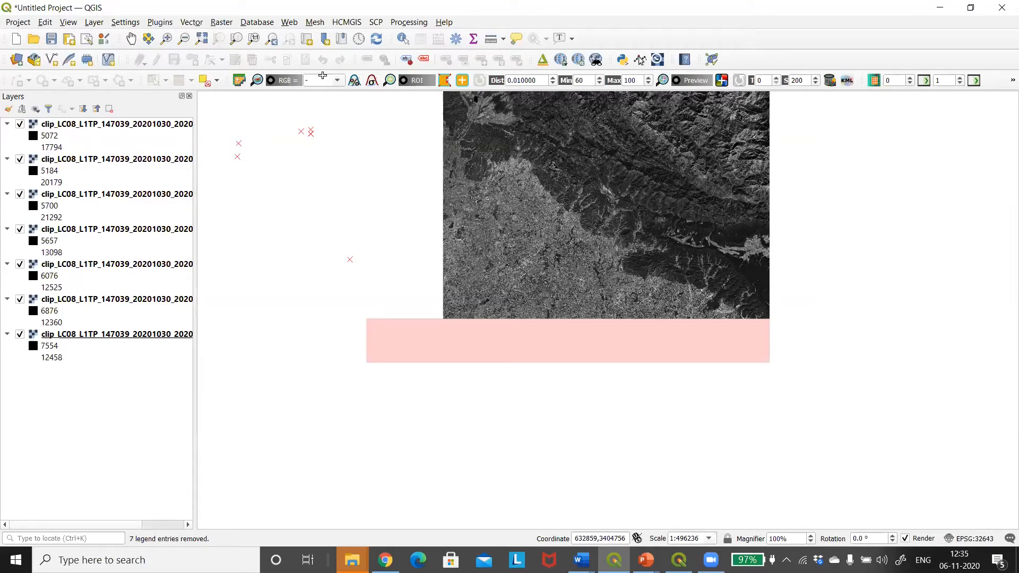
Clear the old bands from Band set 1 and refresh the plugin's single band list with the clipped rasters
left_click(376, 22)
left_click(398, 40)
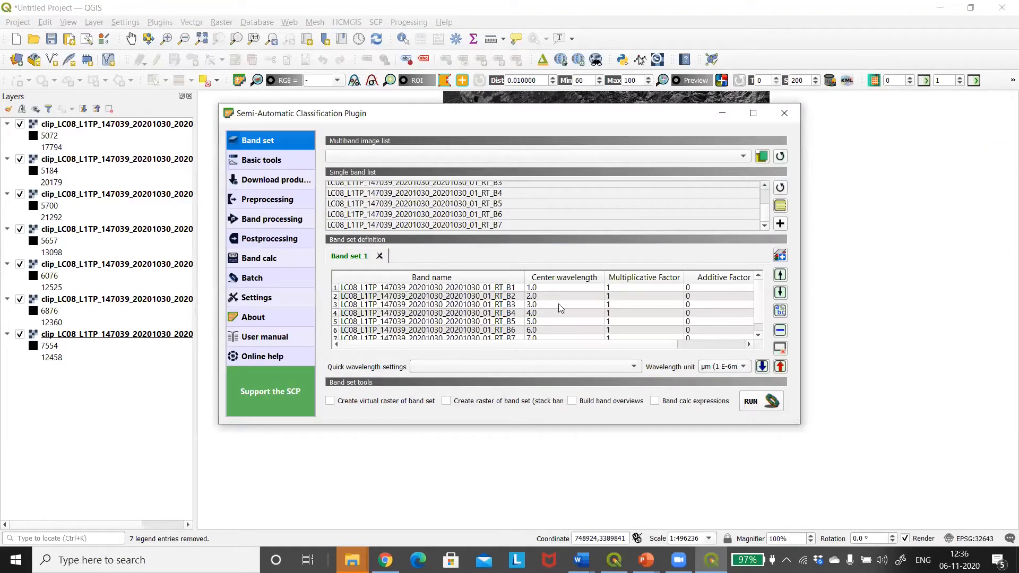
left_click(780, 348)
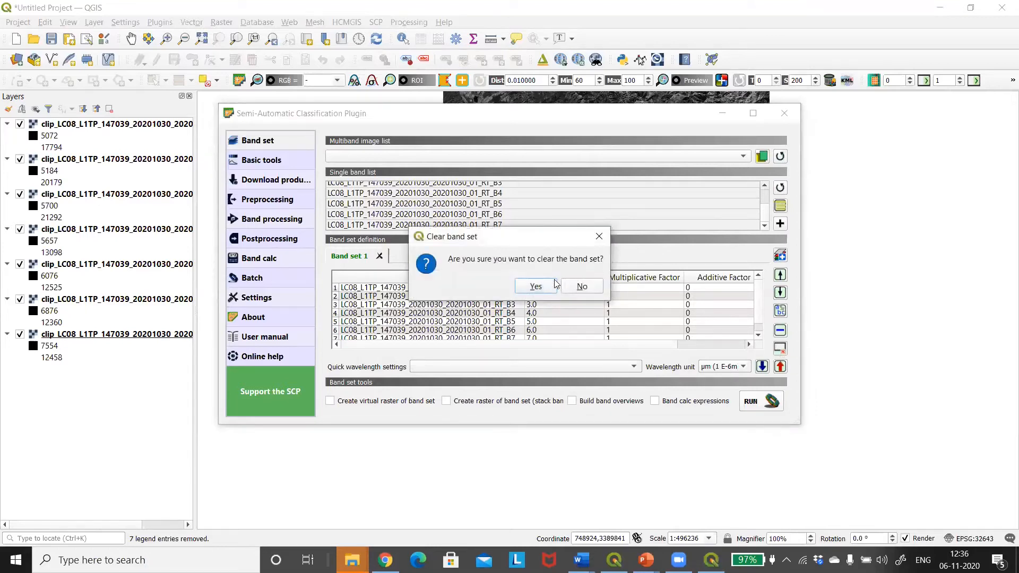
left_click(536, 286)
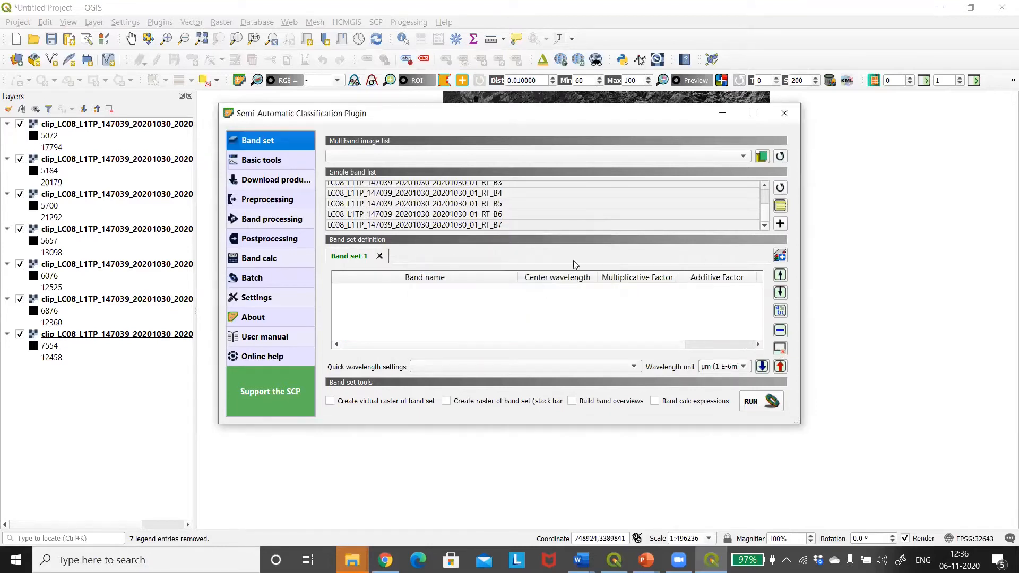
left_click(780, 188)
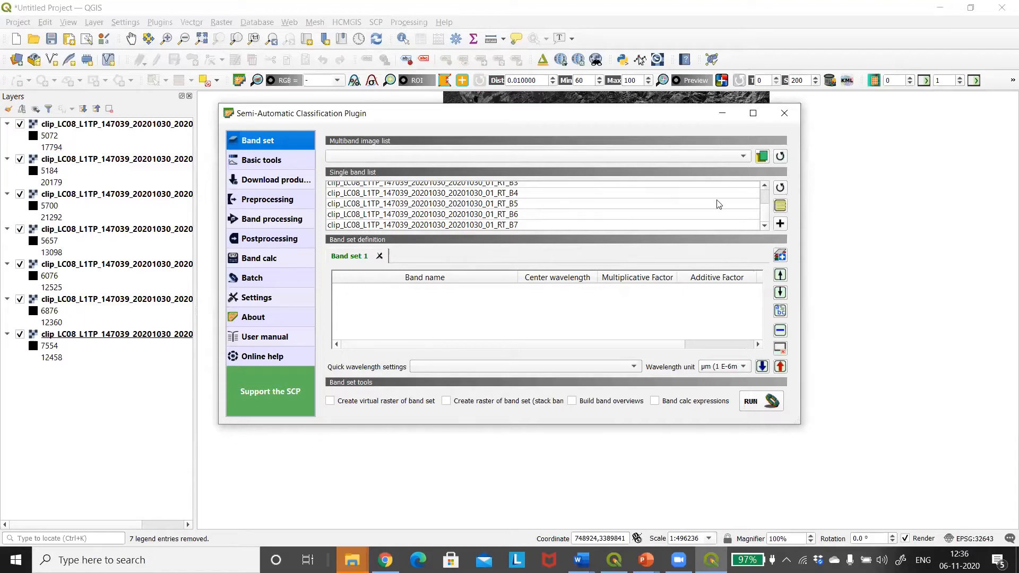
Add all the clipped Landsat bands, B1 to B7, to the definition of Band set 1
left_click_drag(765, 208, 762, 185)
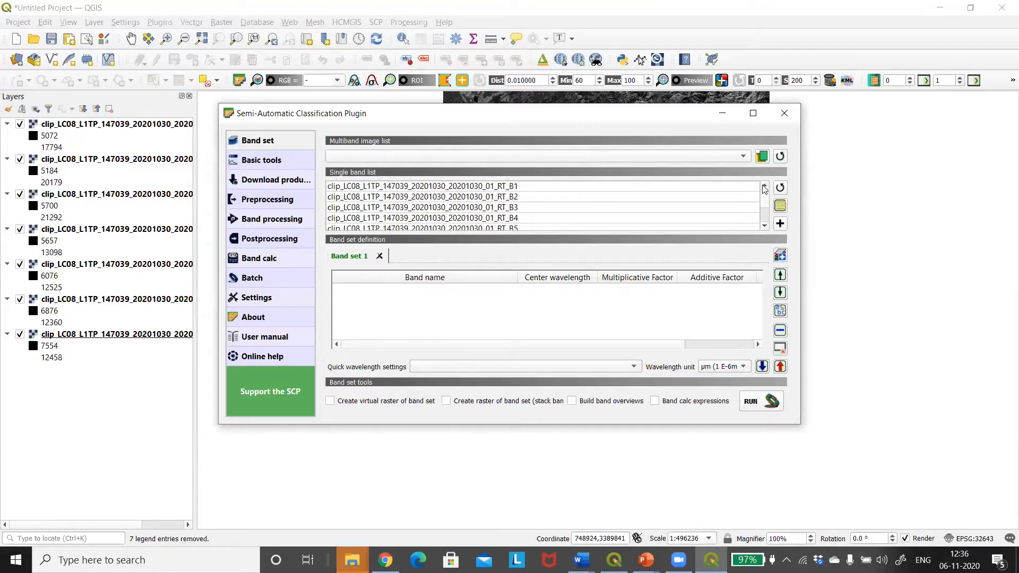
left_click(567, 187)
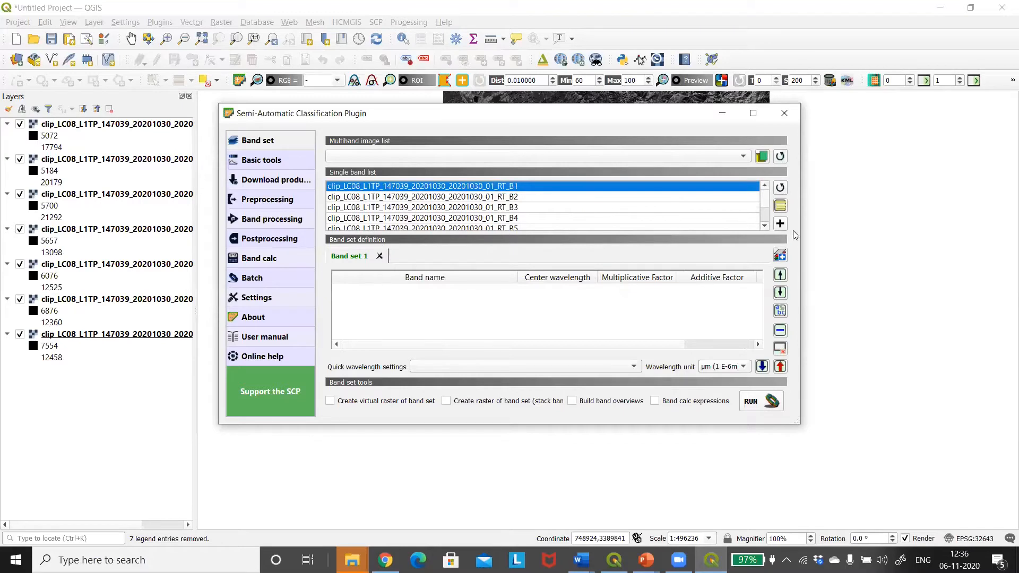
scroll(765, 190, "down", 1)
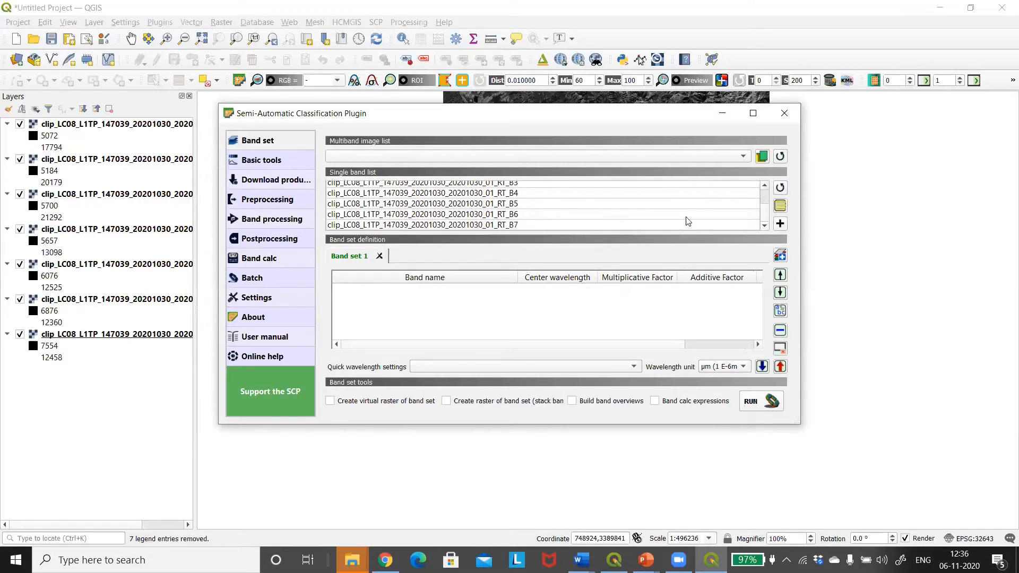
left_click(539, 226, "shift")
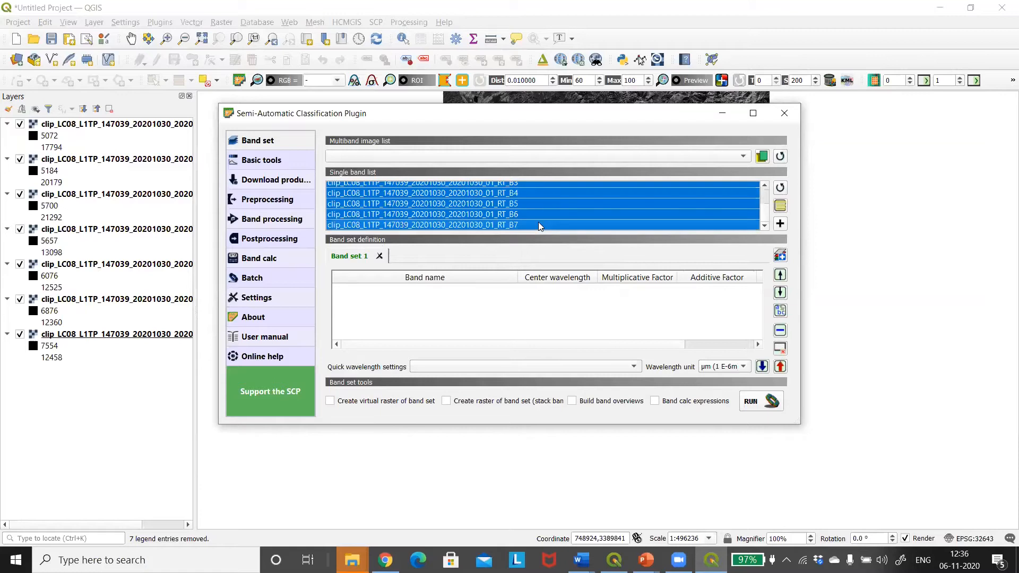
left_click(780, 224)
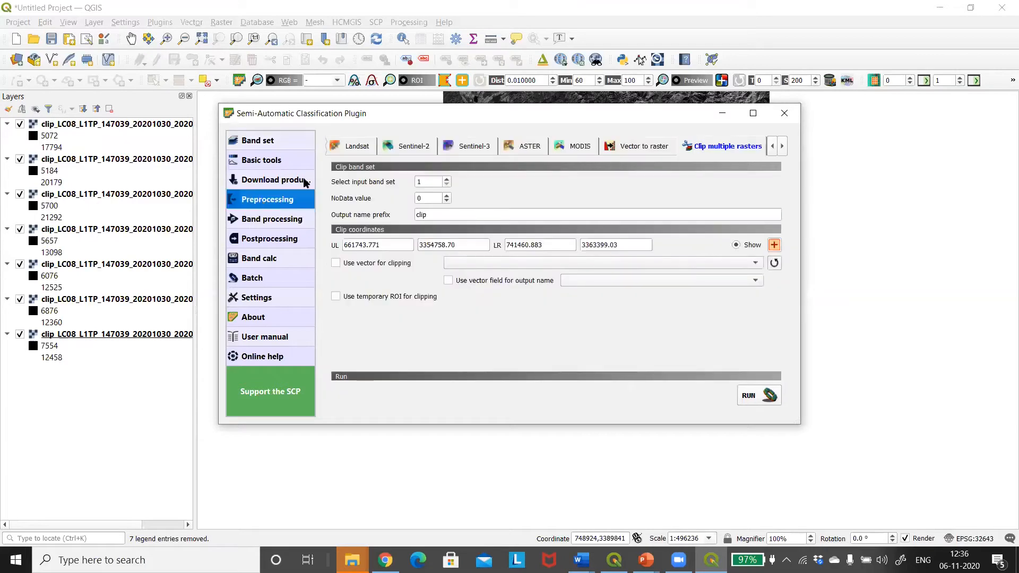
For the Landsat reflectance conversion, choose the clip folder inside unzip as the directory containing the Landsat bands
left_click(357, 149)
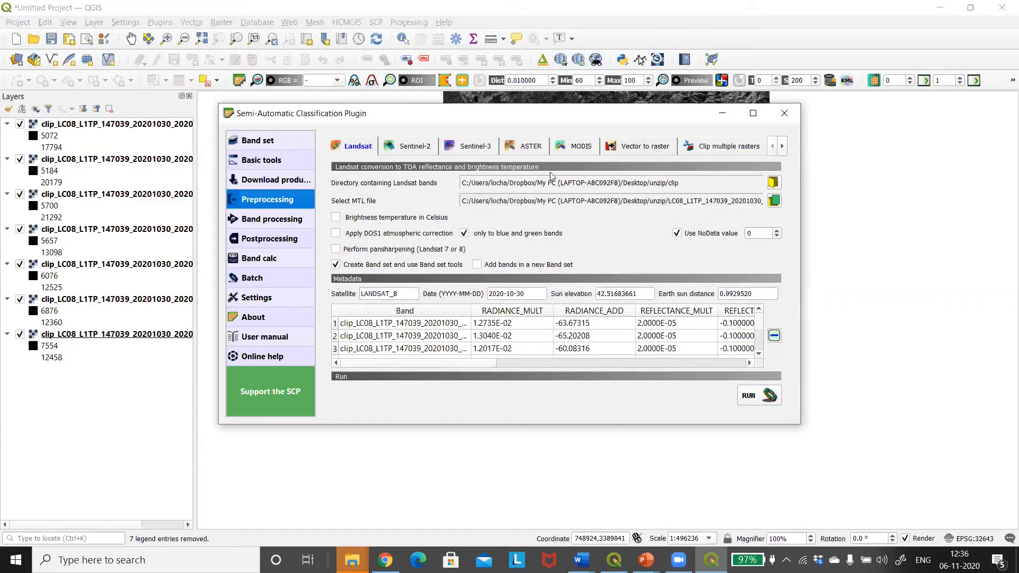
left_click(773, 182)
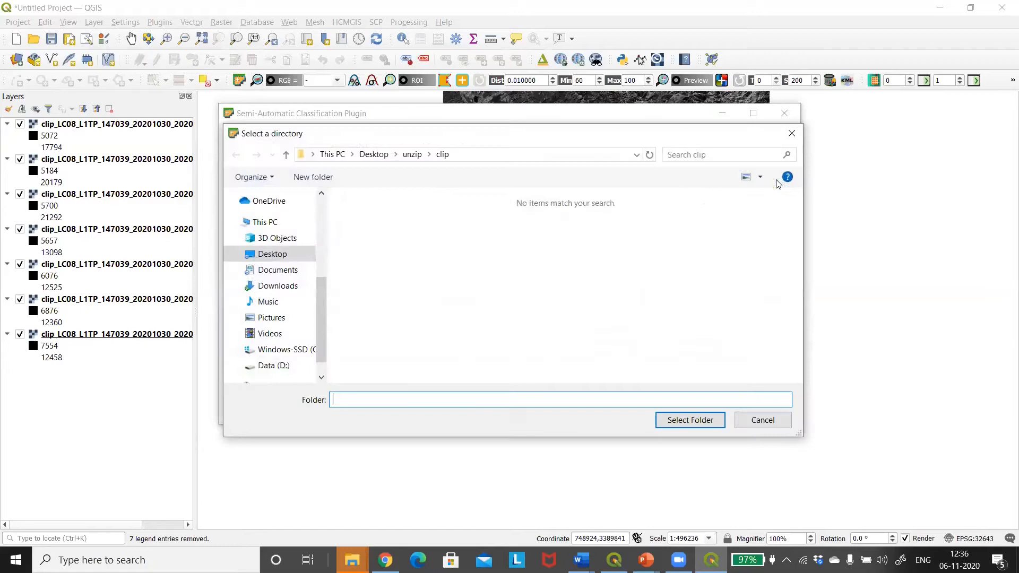
left_click(413, 158)
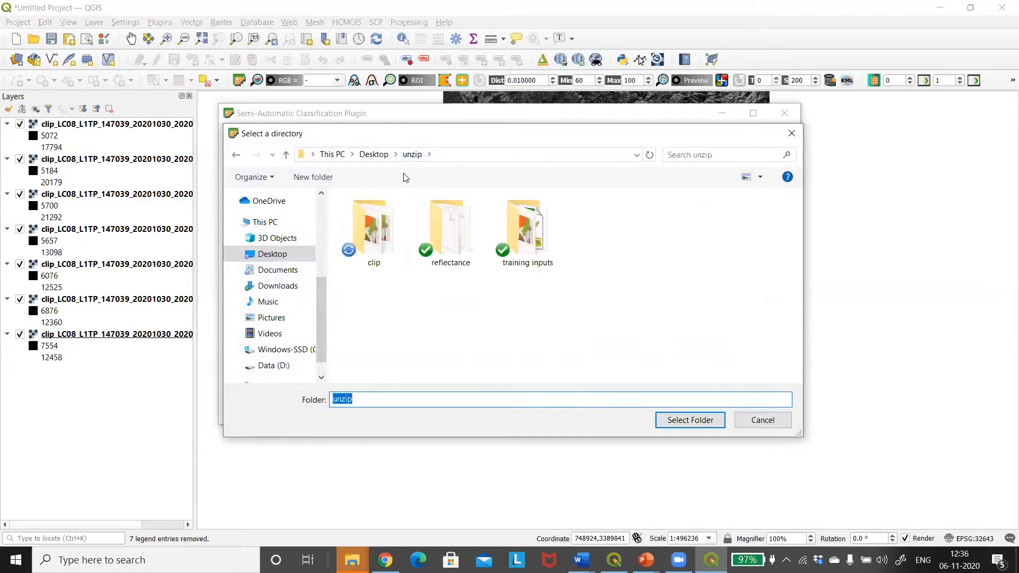
left_click(695, 420)
Load LC08_L1TP_147039_20201030_20201030_01_RT_MTL from the unzip folder as the MTL file for the conversion
left_click(774, 200)
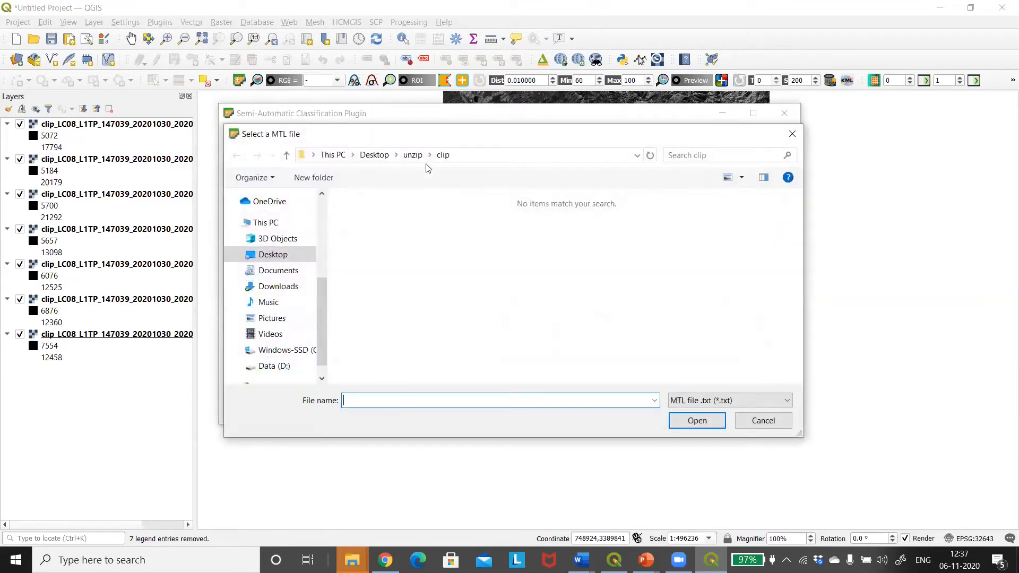
left_click(412, 155)
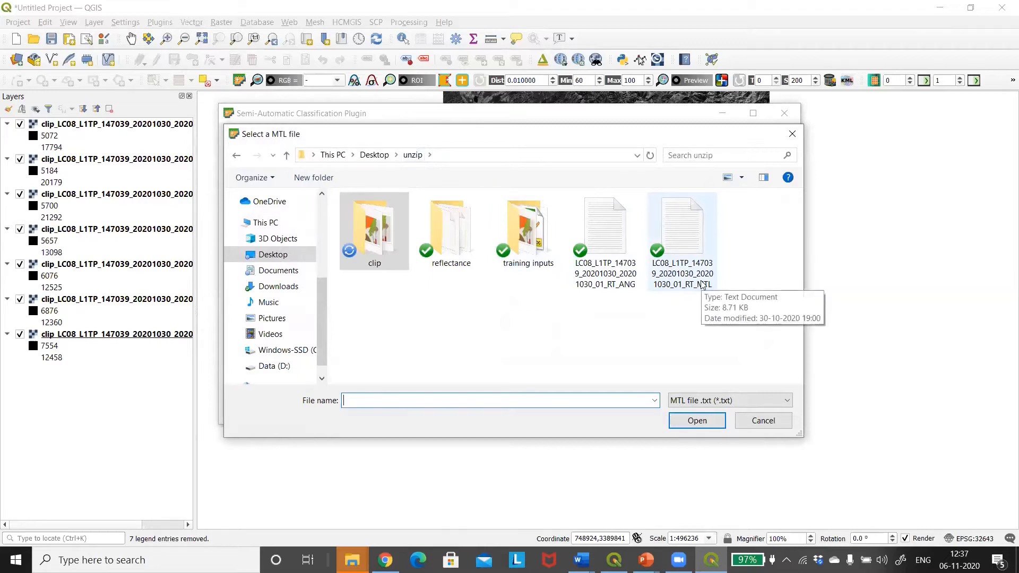
left_click(696, 285)
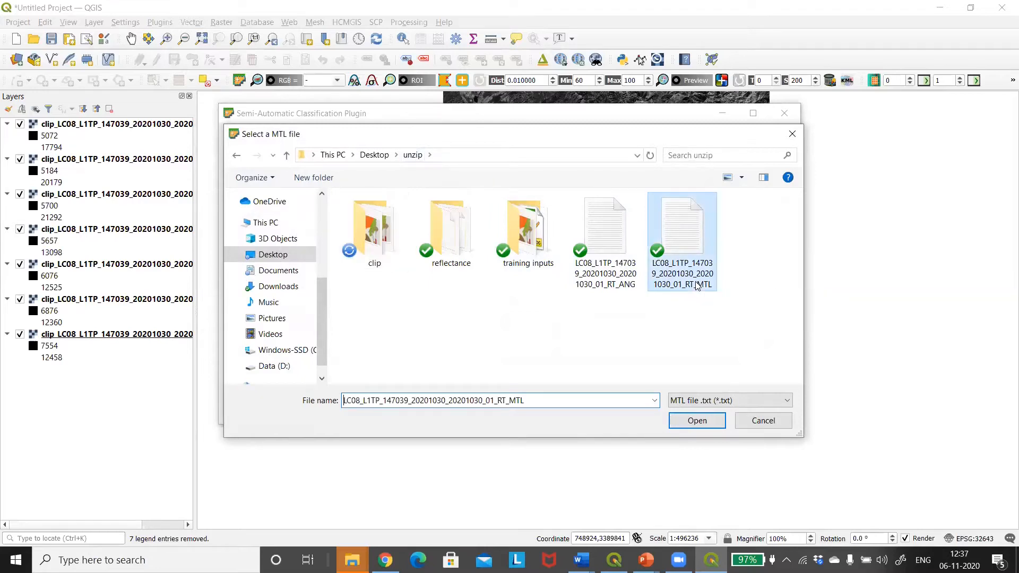
left_click(694, 421)
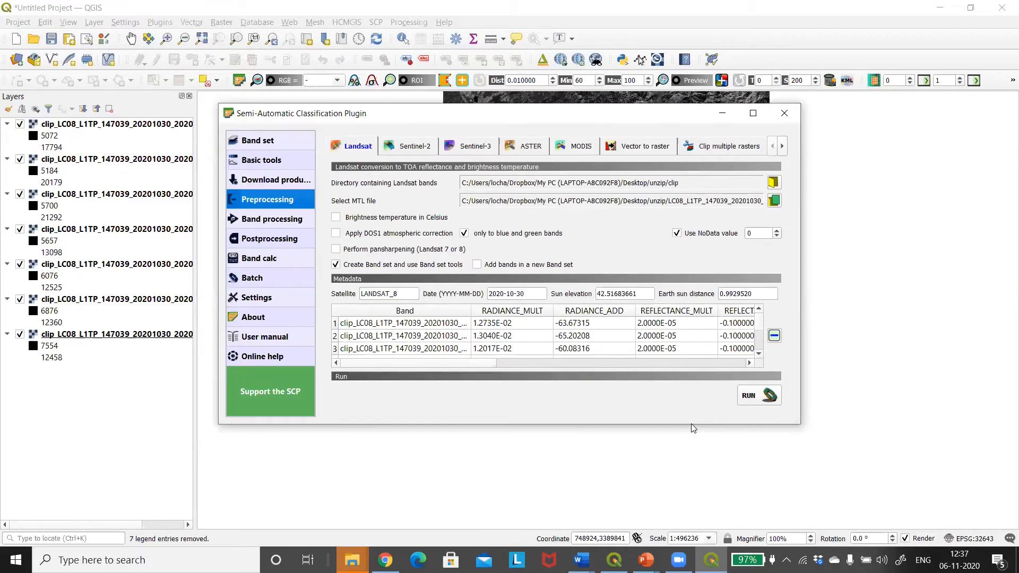
Enable DOS1 atmospheric correction and run the Landsat conversion, saving the output in the reflectance folder inside unzip
left_click(336, 234)
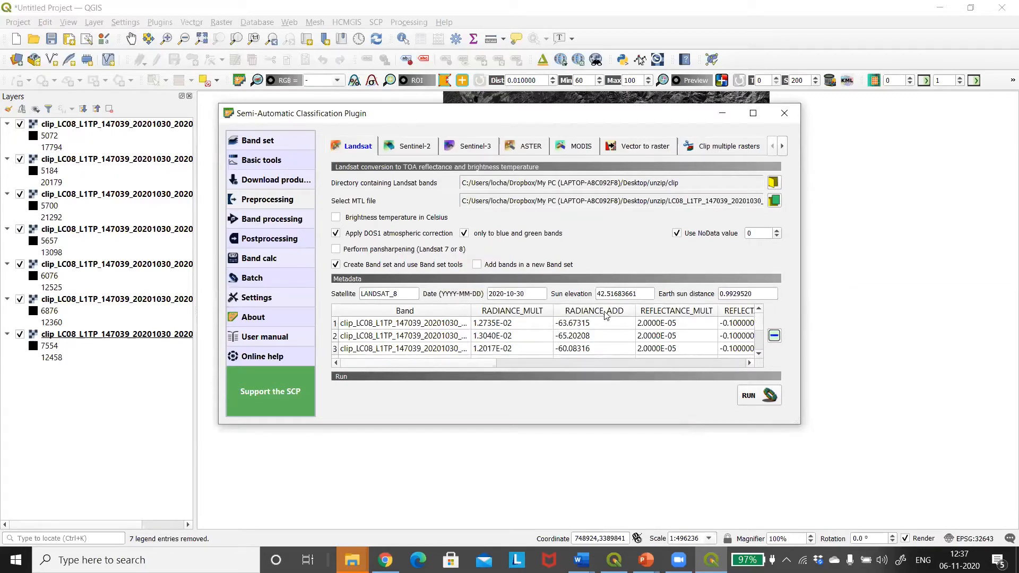
left_click(747, 397)
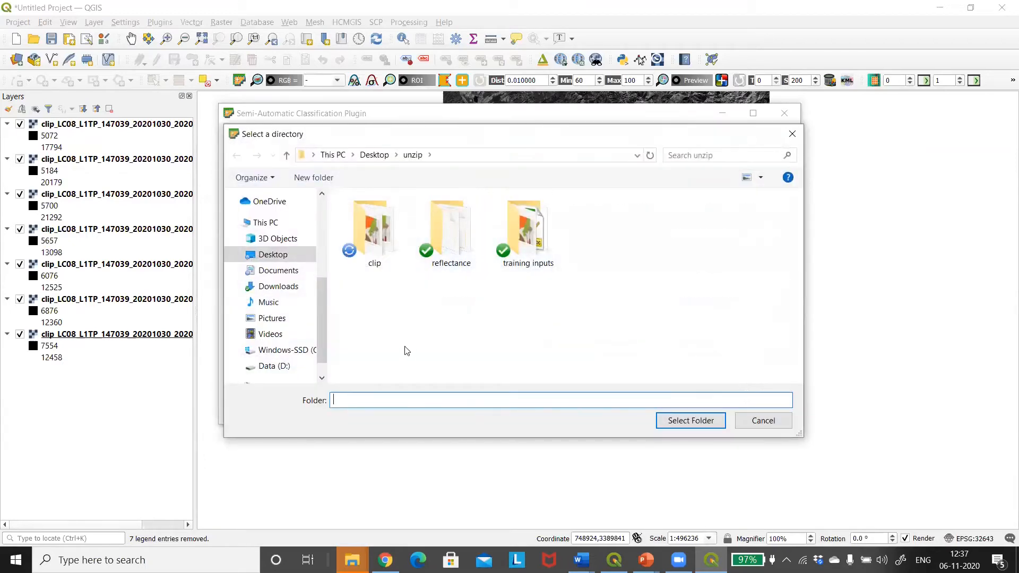
left_click(449, 260)
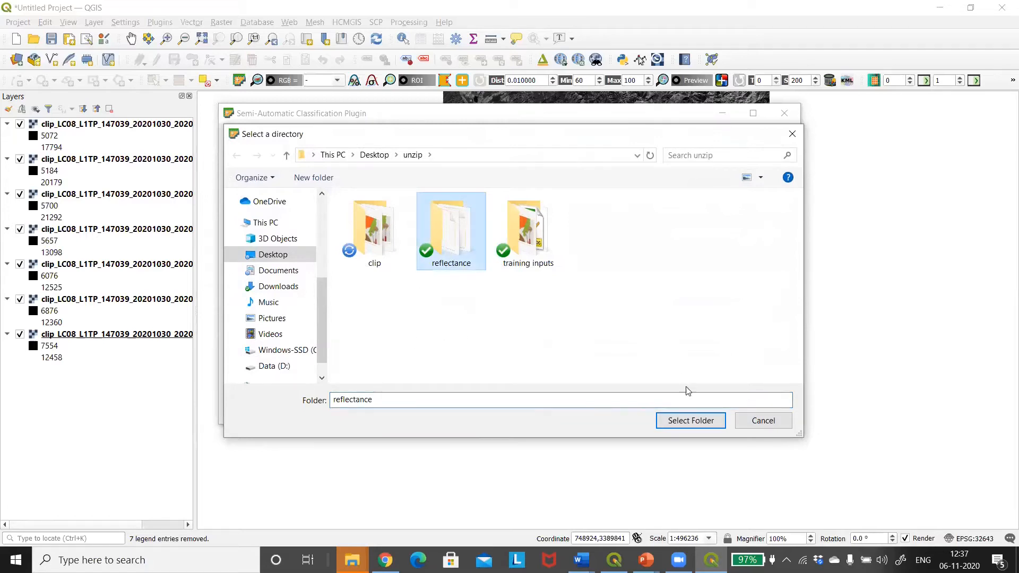
left_click(680, 421)
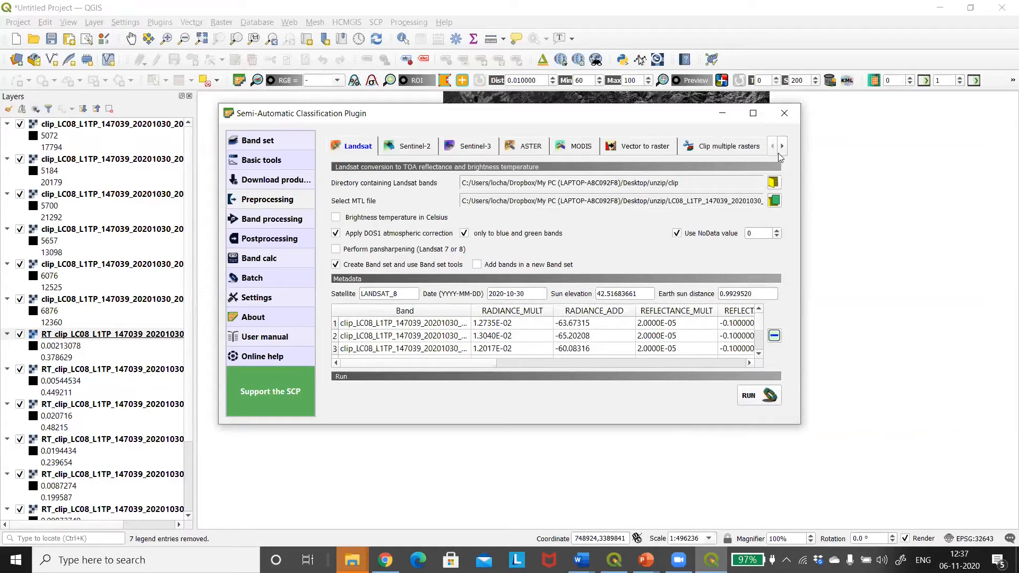
Close the conversion window and remove all seven clip_LC08 layers from the project, keeping the RT_clip reflectance layers
left_click(783, 113)
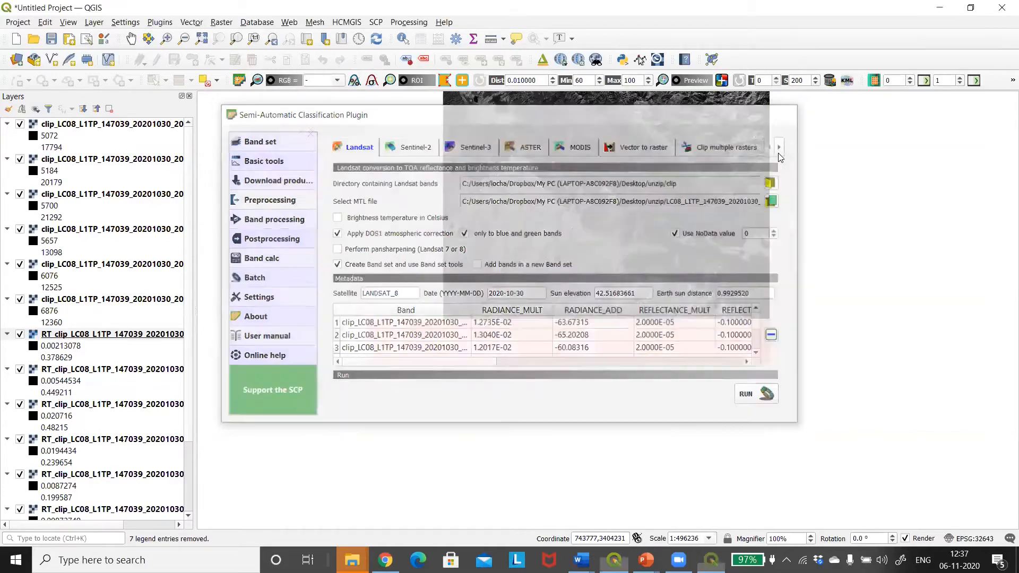
left_click(70, 125)
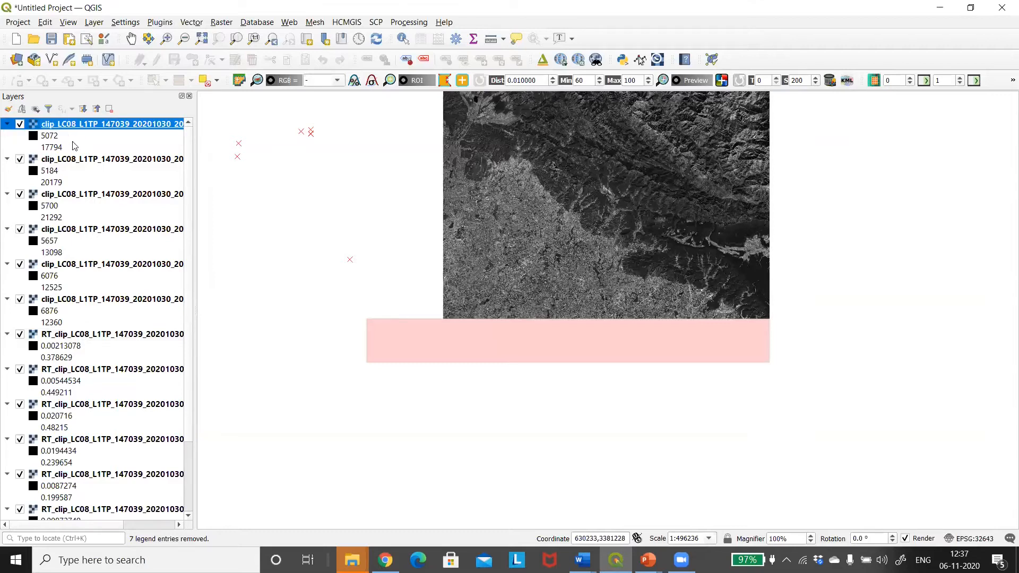
left_click(67, 300, "shift")
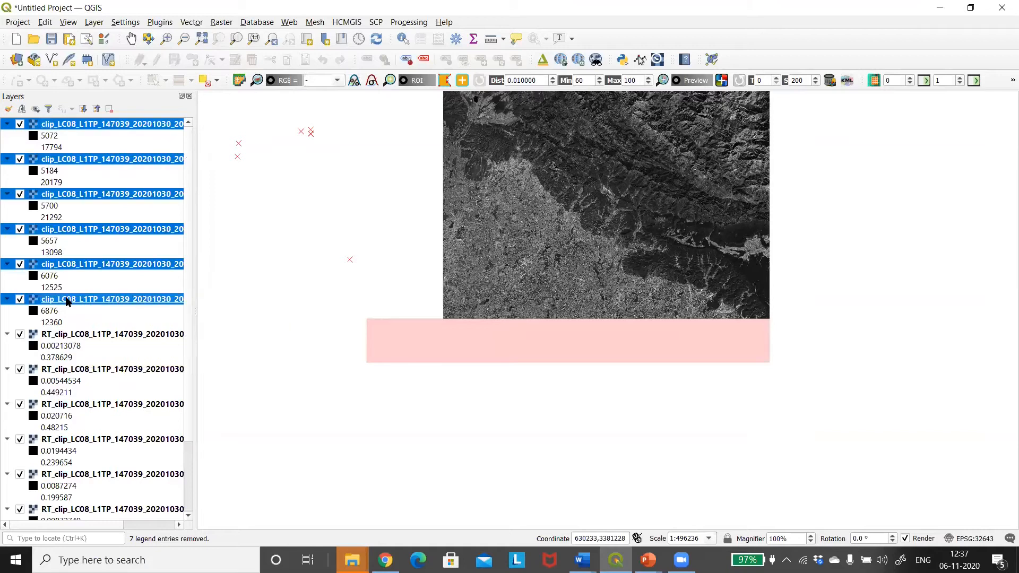
right_click(68, 301)
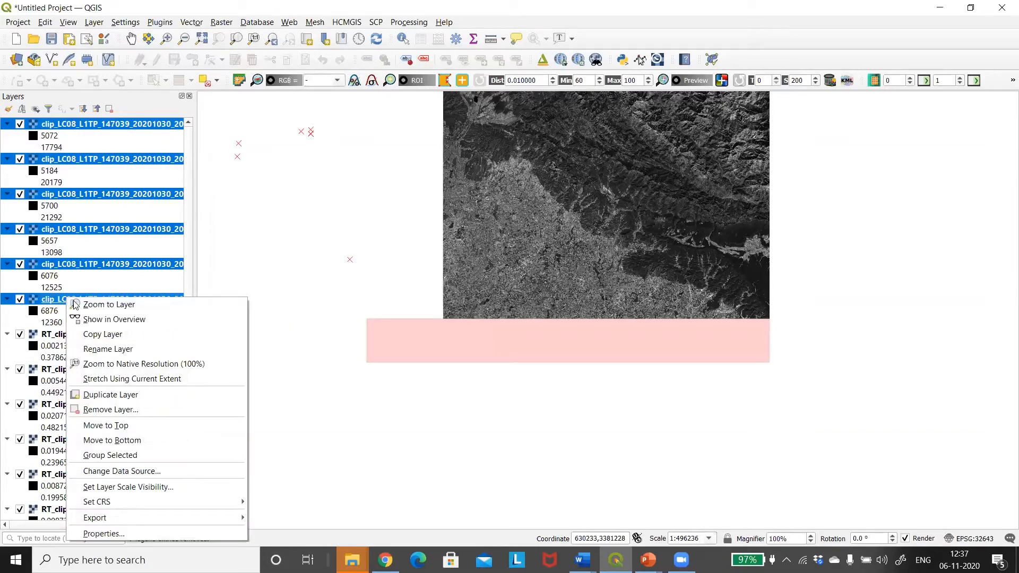
left_click(111, 409)
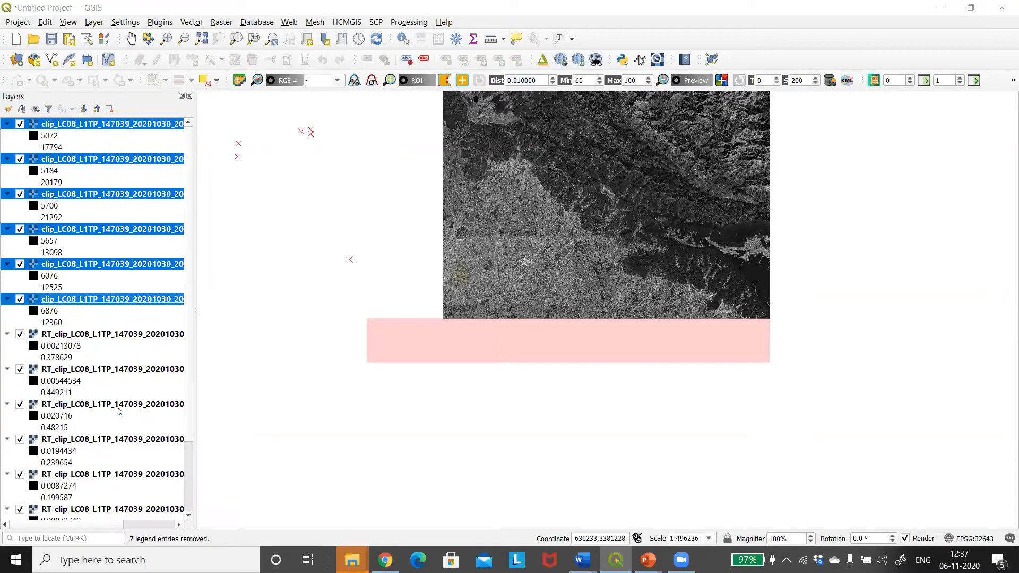
left_click(504, 291)
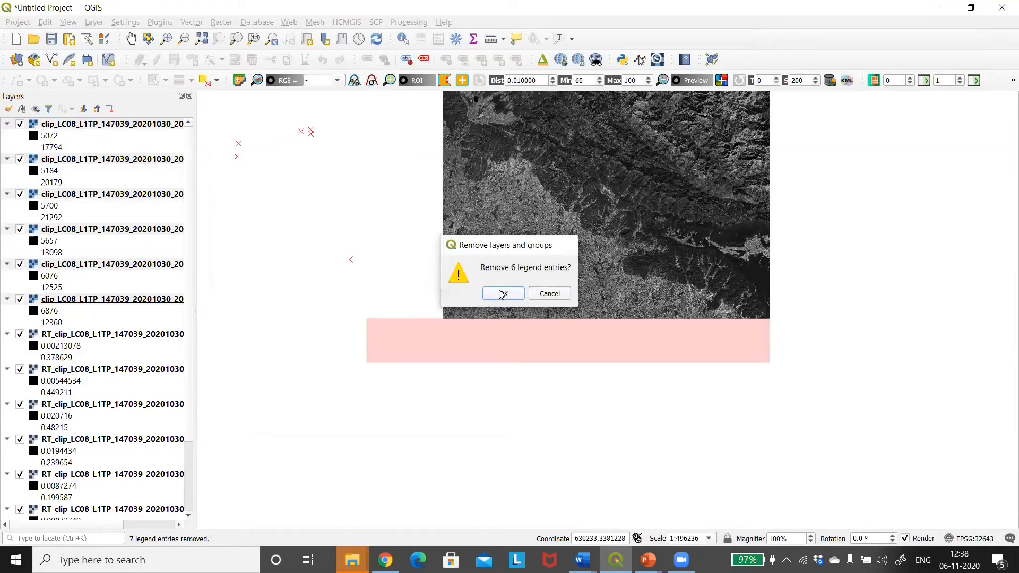
left_click(70, 374)
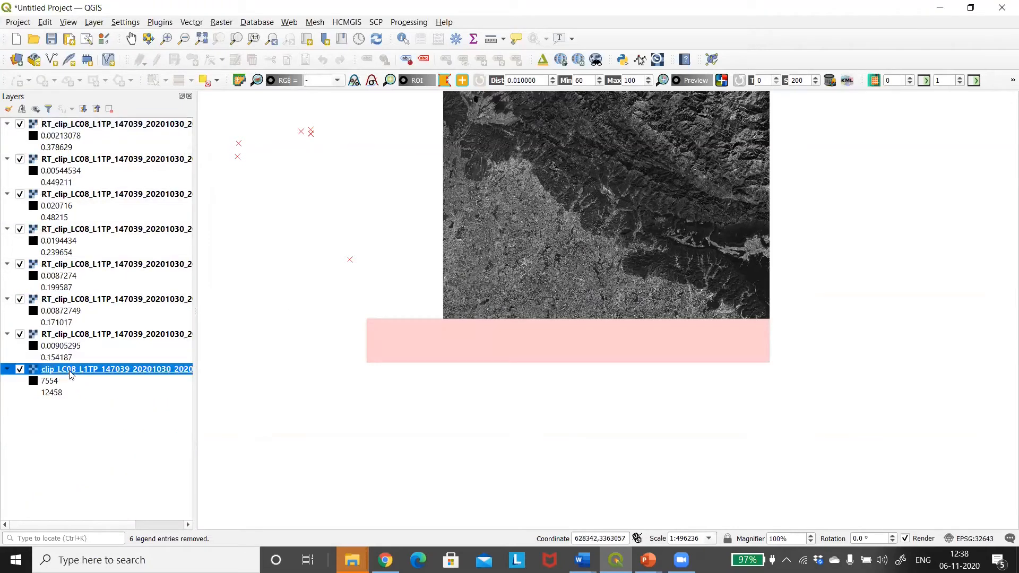
right_click(72, 374)
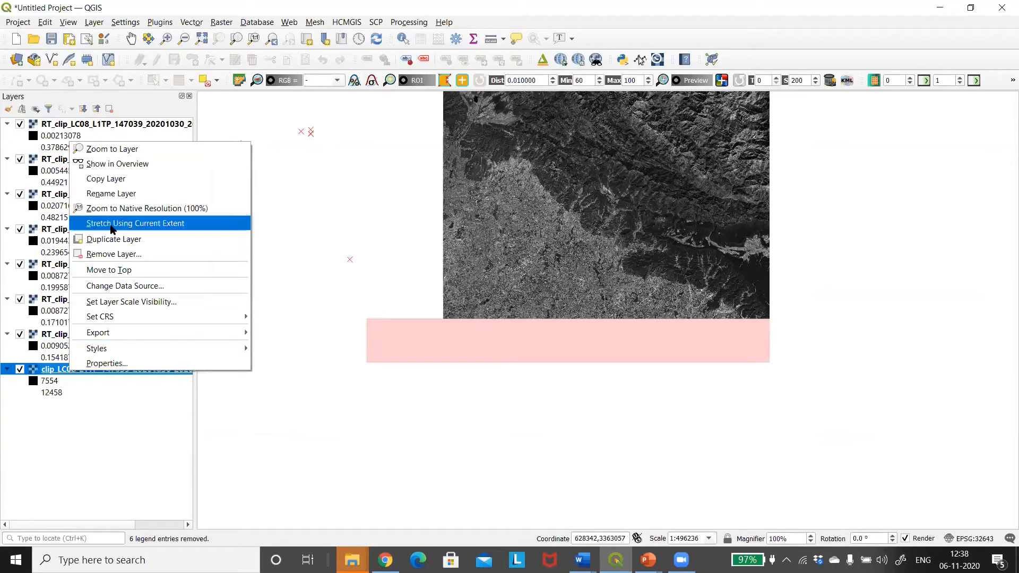
left_click(123, 257)
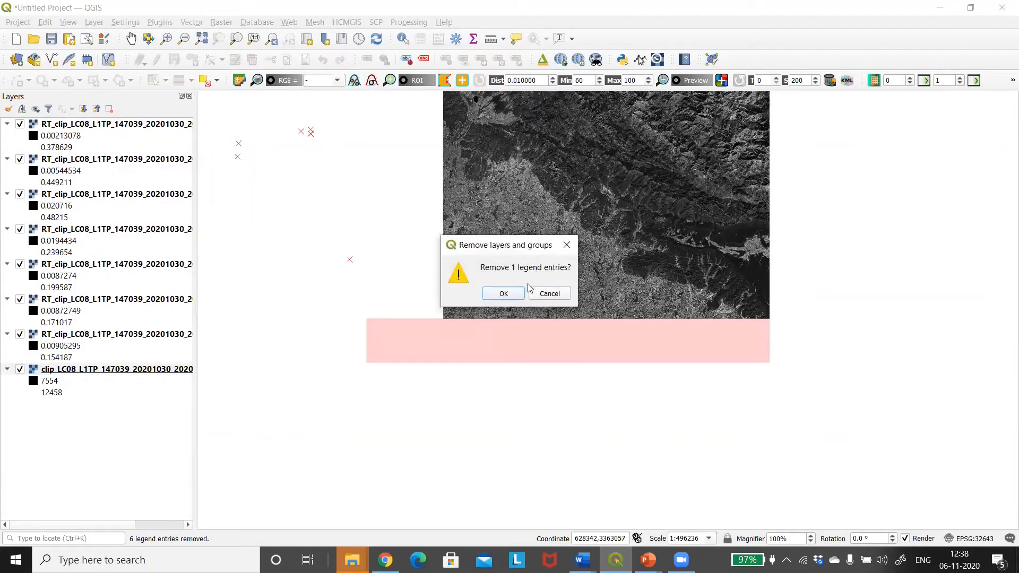
left_click(503, 294)
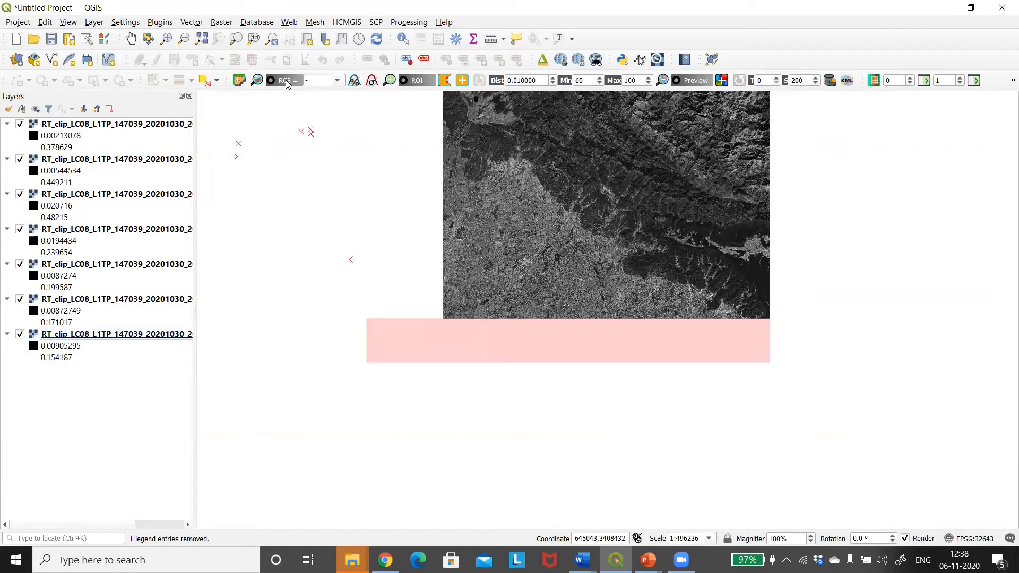
Display the band set as a 3-2-1 colour composite and hide all seven RT_clip band layers, leaving Virtual Band Set 1 shown
left_click(337, 82)
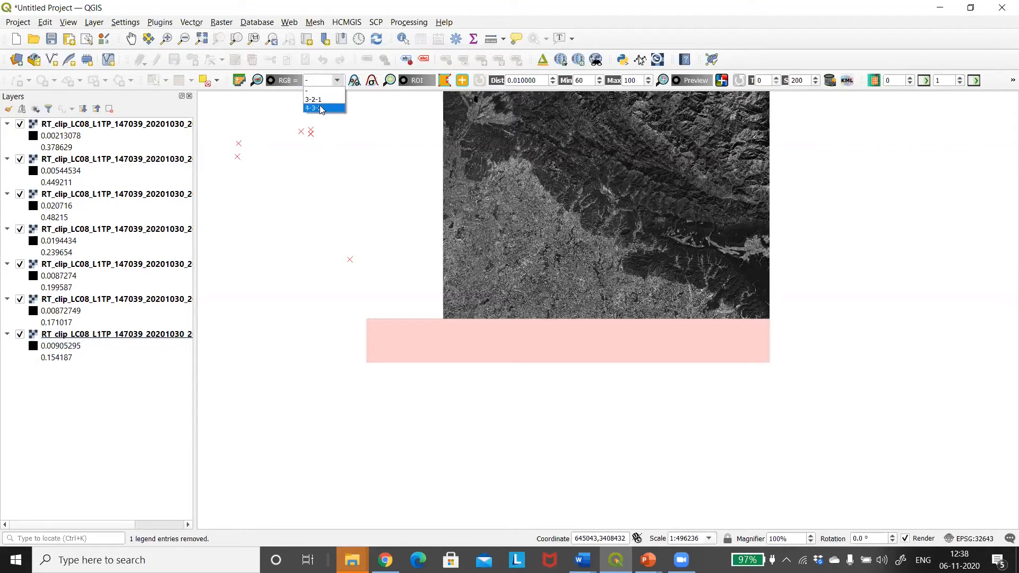
left_click(322, 110)
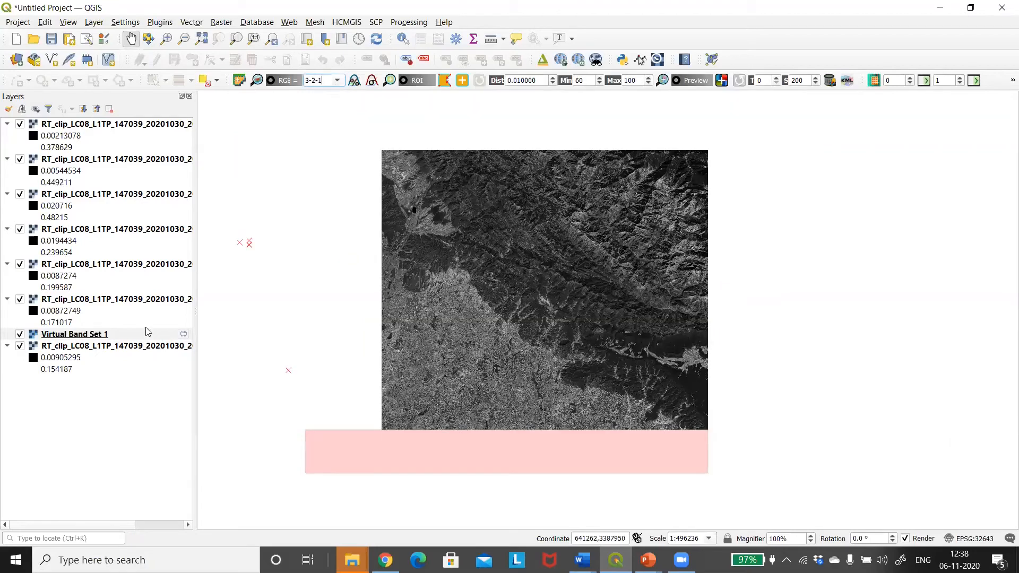
left_click(80, 335)
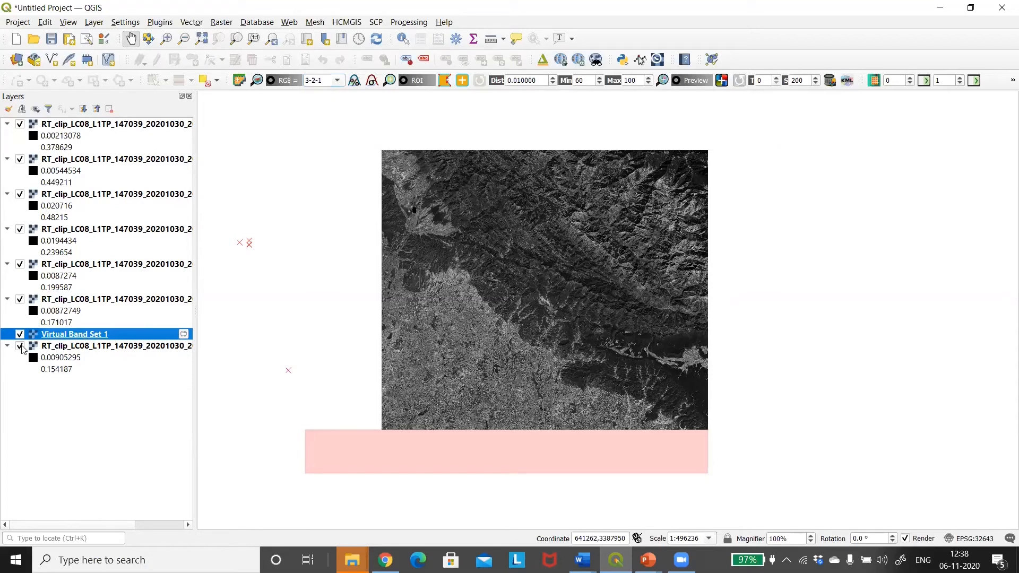
left_click(21, 345)
left_click(22, 305)
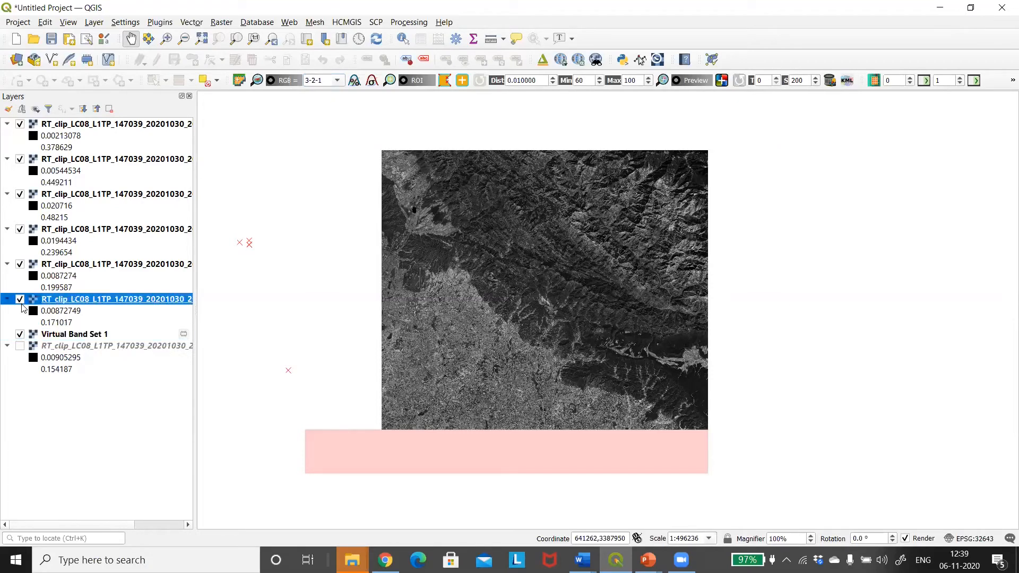
left_click(20, 299)
left_click(20, 264)
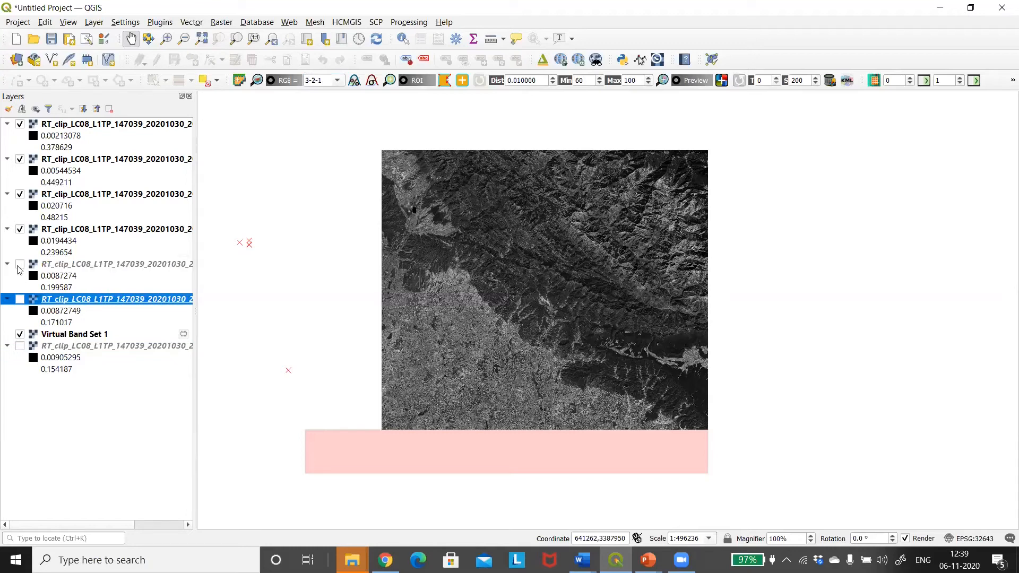
left_click(21, 229)
left_click(21, 196)
left_click(20, 158)
left_click(20, 124)
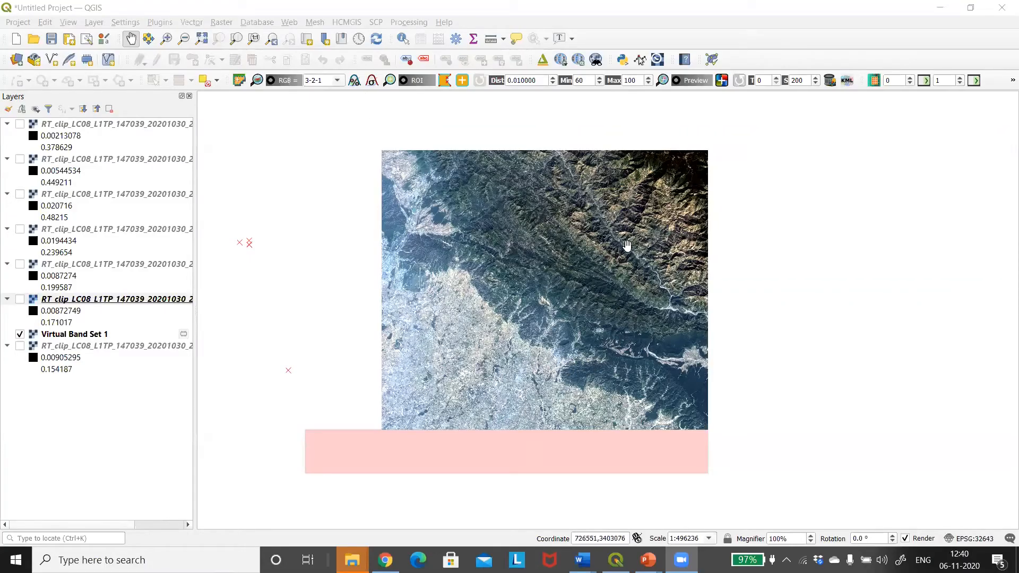
Set the band set's RGB colour composite to 6-5-4 and inspect it more closely on the map
left_click(336, 81)
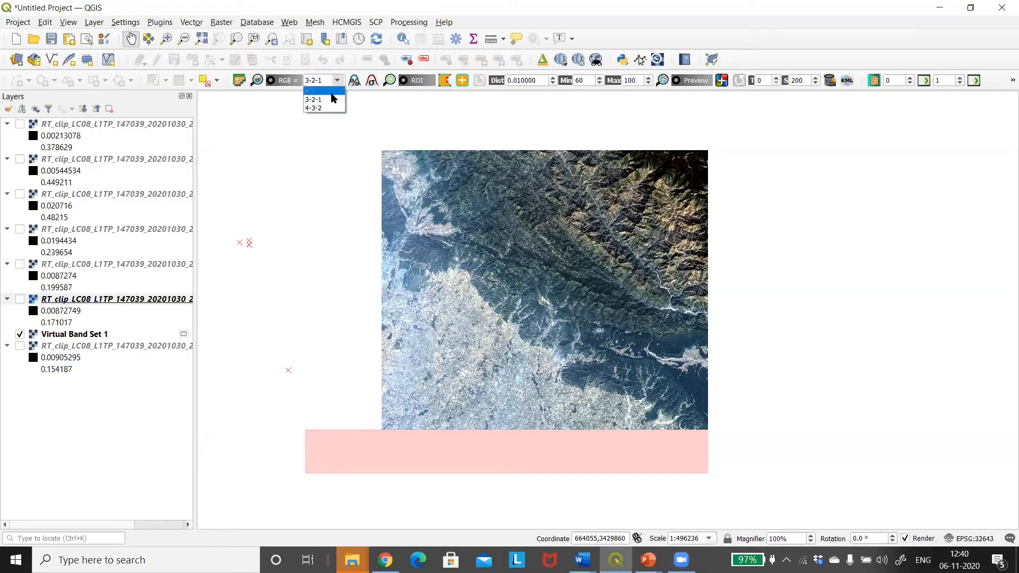
left_click(323, 81)
left_click_drag(323, 80, 305, 81)
type("6-5-")
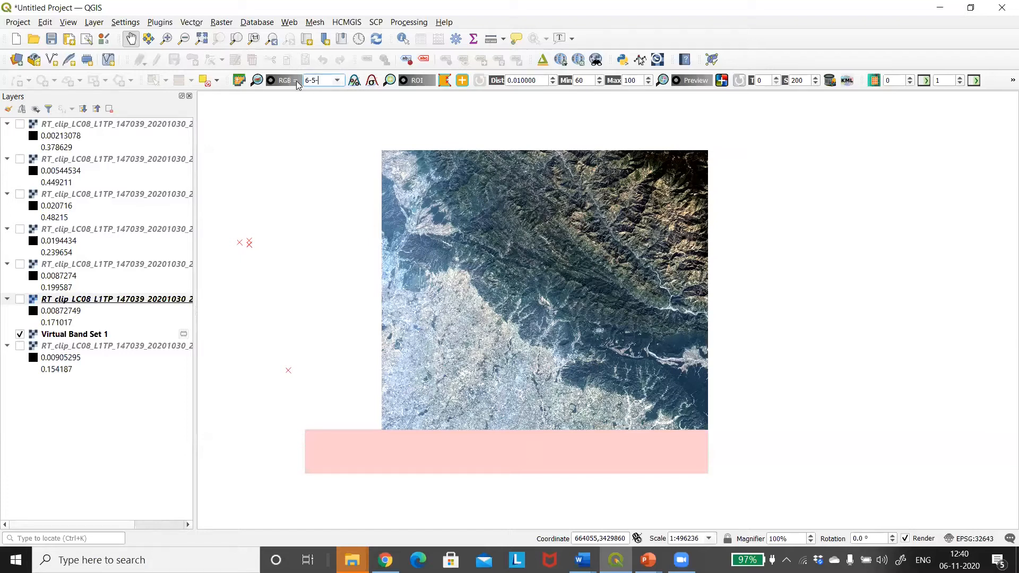
type("4")
key("Return")
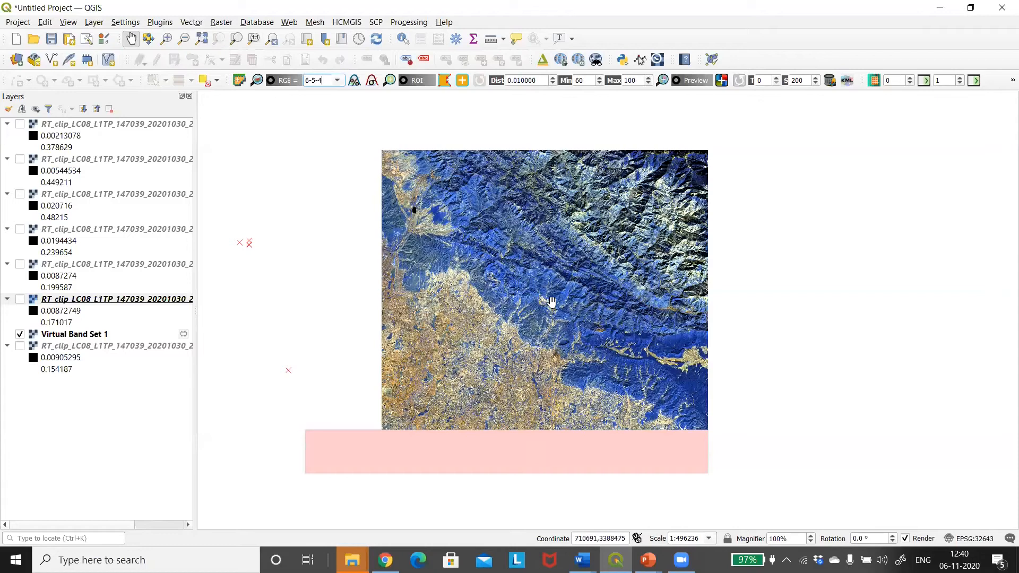
scroll(550, 302, "up", 3)
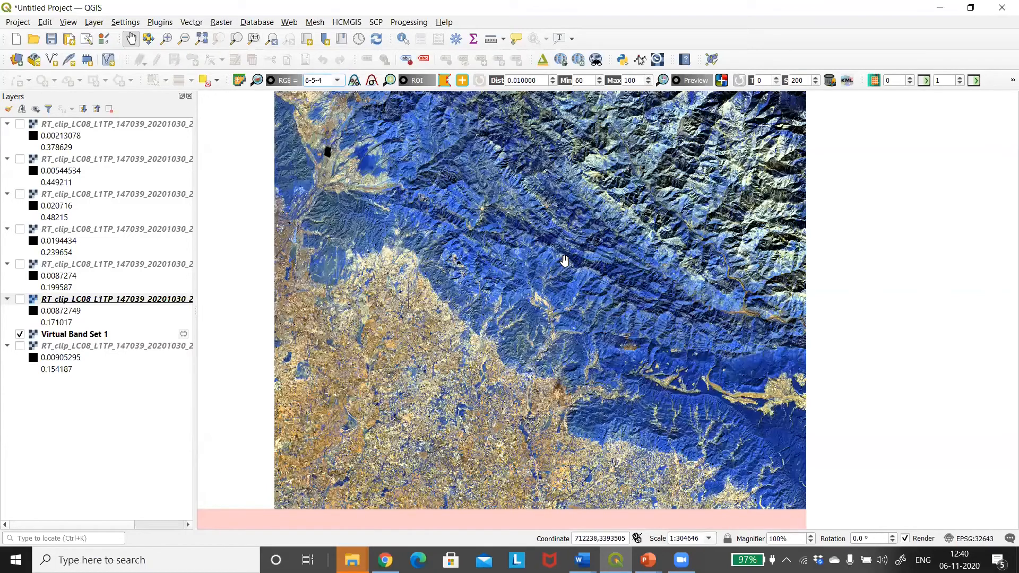
Set the RGB colour composite to 5-4-3 and view the whole clipped image
left_click(338, 80)
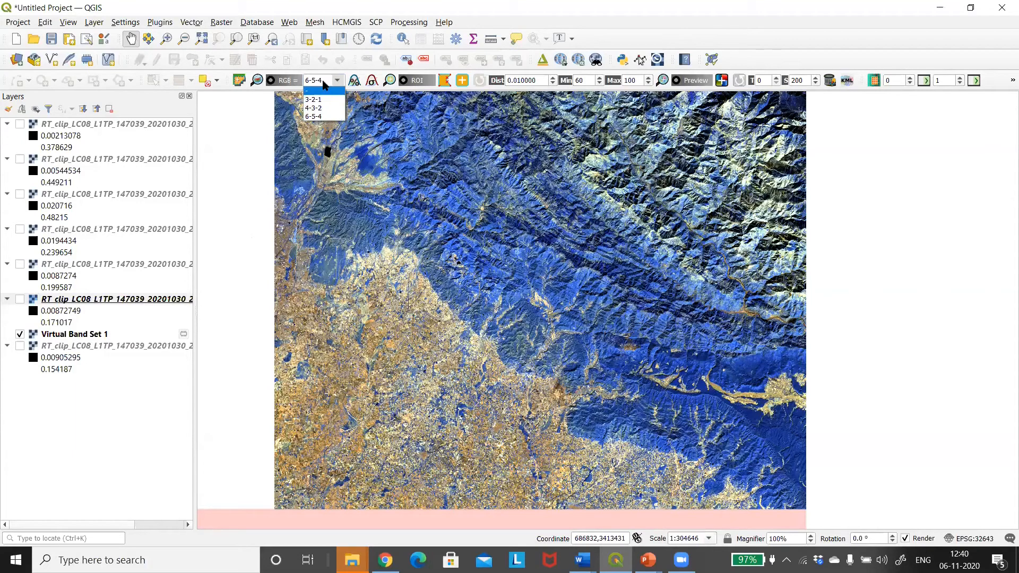
left_click(324, 81)
left_click_drag(324, 80, 302, 80)
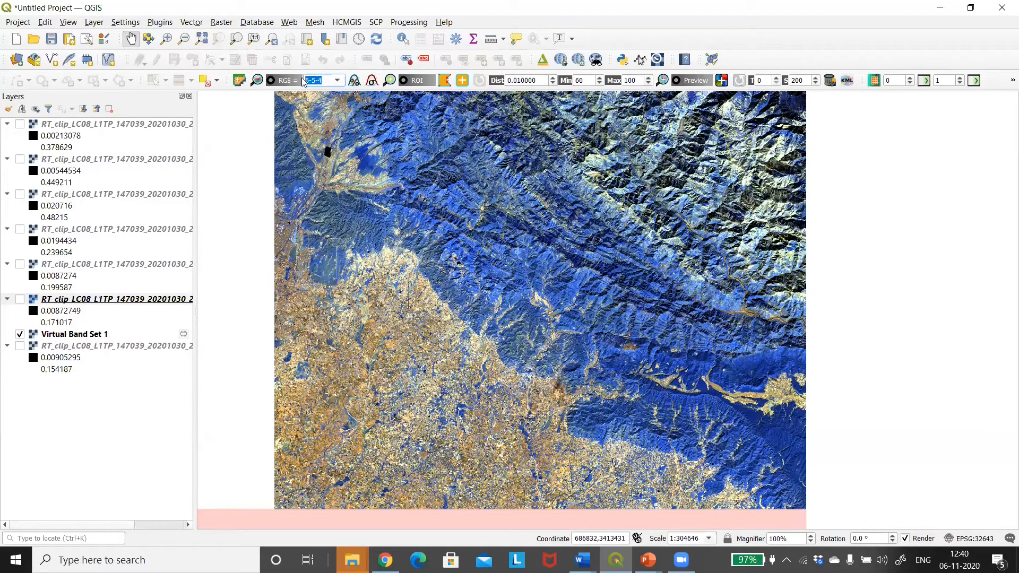
type("5-4-3")
key("Return")
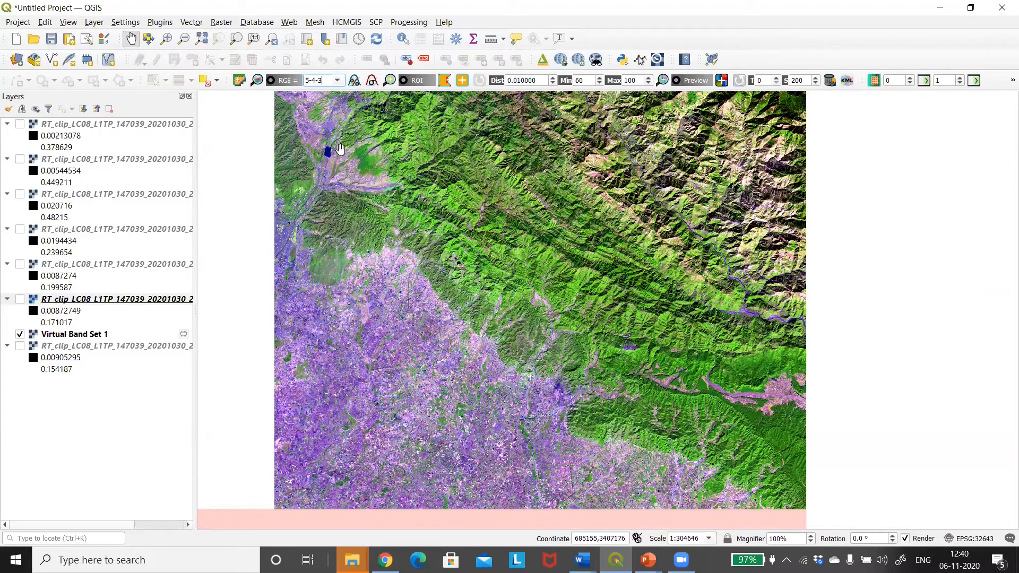
scroll(570, 222, "down", 1)
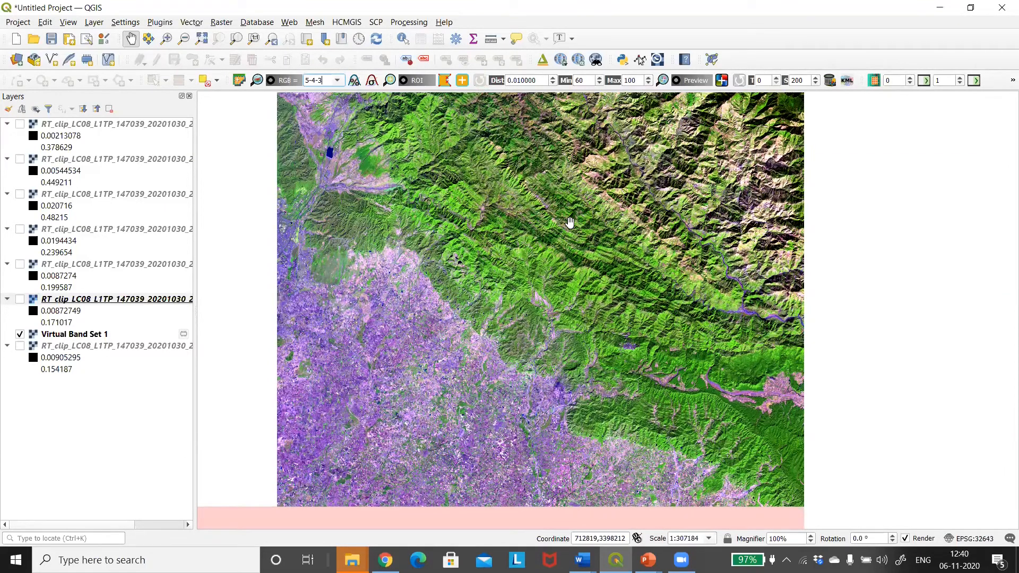
scroll(570, 223, "down", 2)
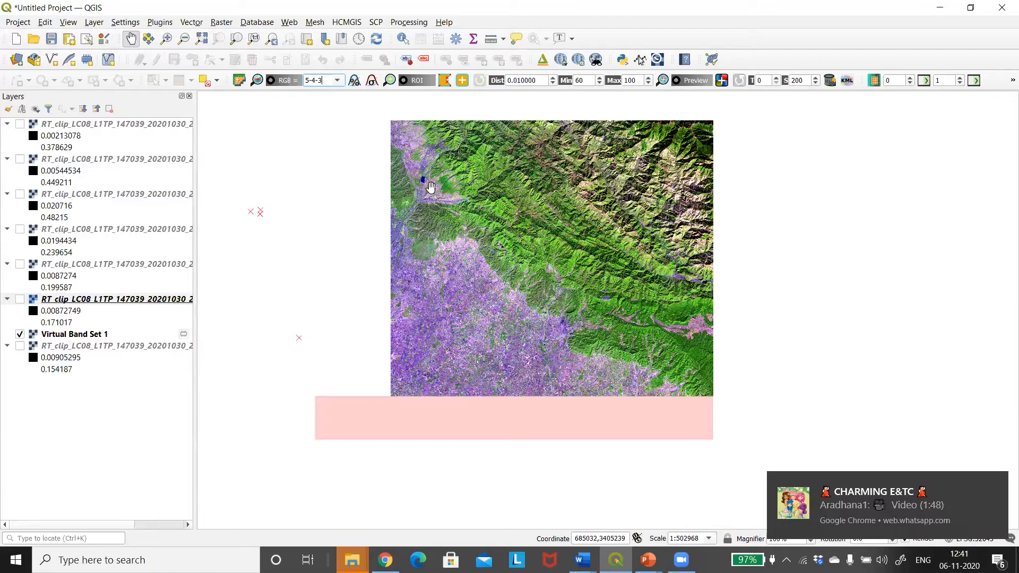
Set the RGB colour composite of Virtual Band Set 1 to 5-6-2
left_click(336, 81)
left_click(326, 80)
scroll(325, 80, "up", 1)
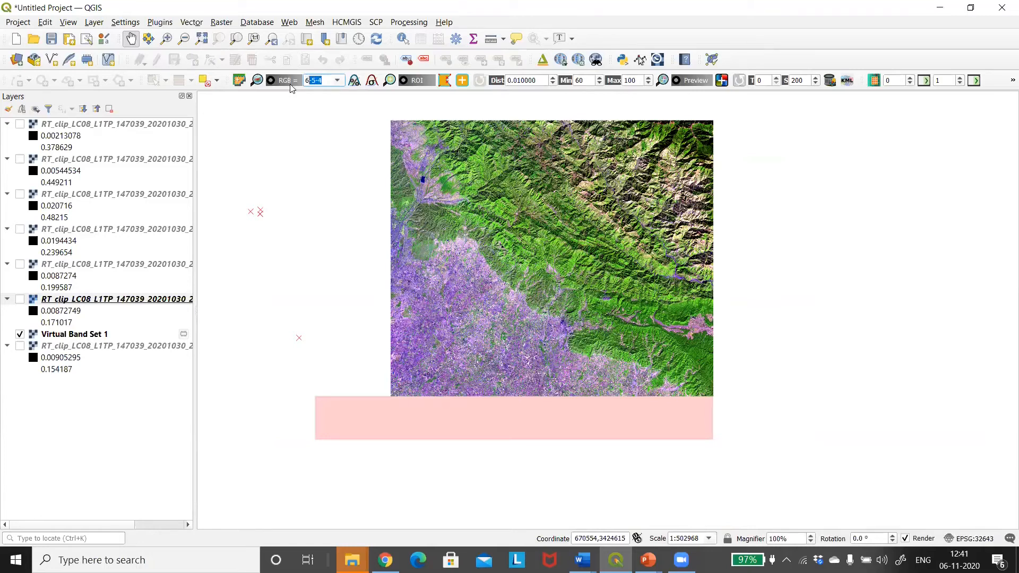
type("3-2")
key("Return")
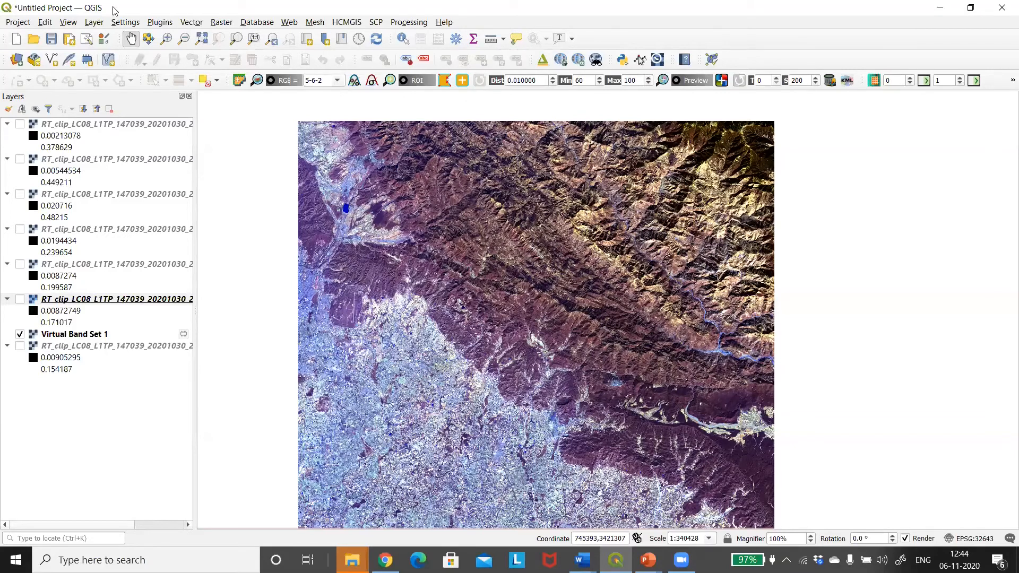
Show the SCP Dock for preparing the classification training input
left_click(68, 24)
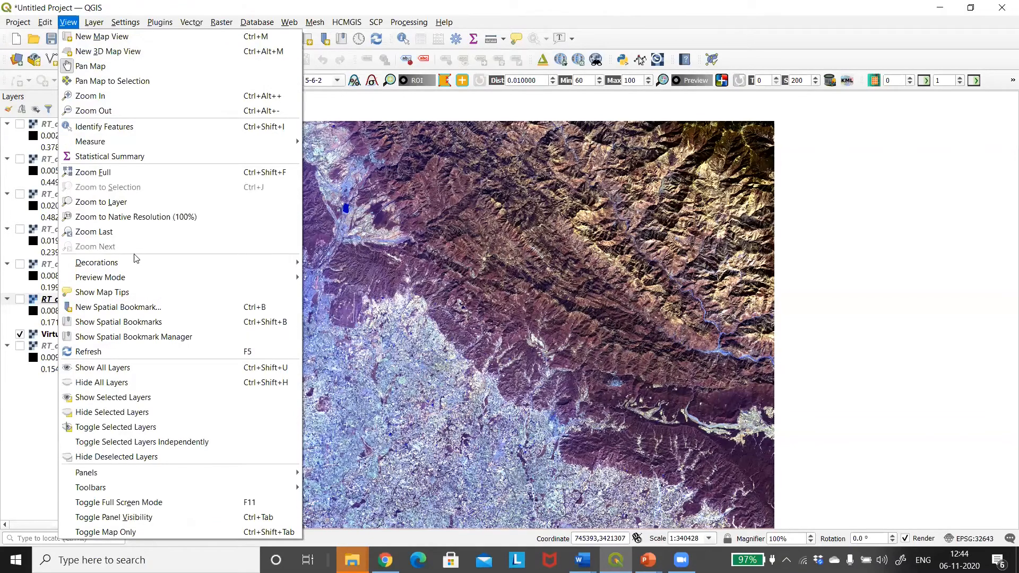
mouse_move(193, 472)
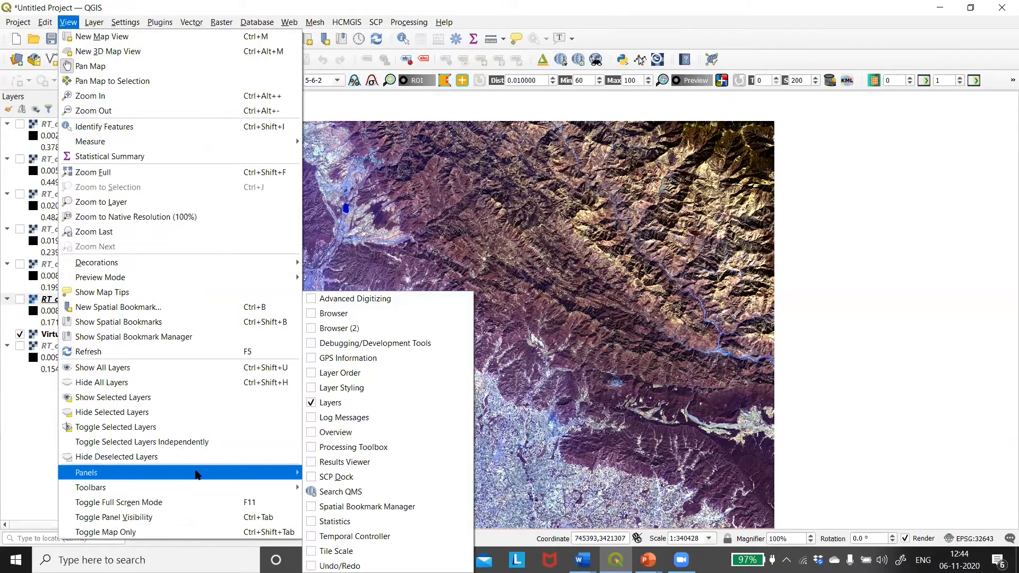
left_click(313, 476)
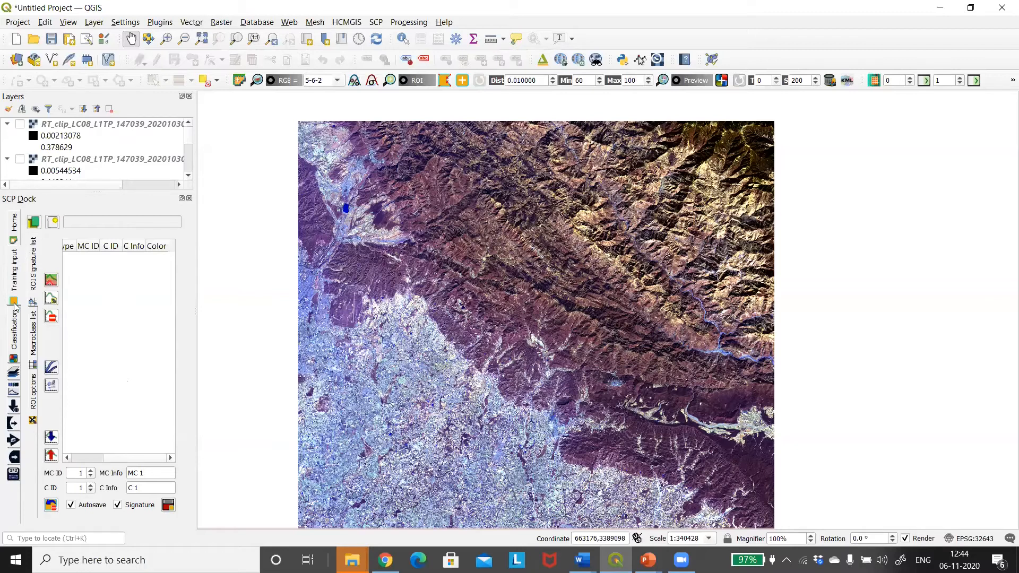
Create the SCP training input file traininginputs in the training inputs folder under unzip, replacing the existing file
left_click(54, 222)
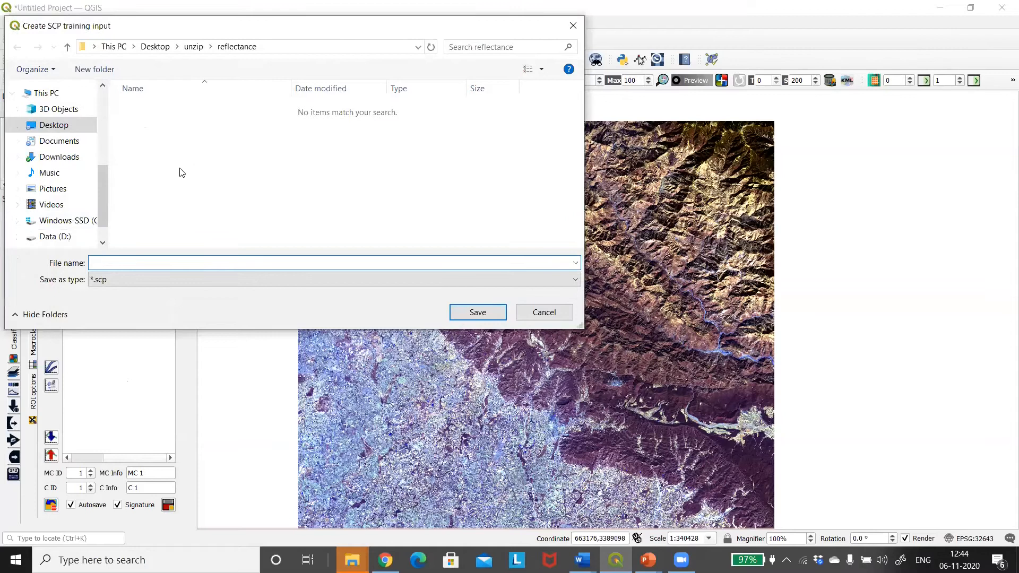
left_click(194, 47)
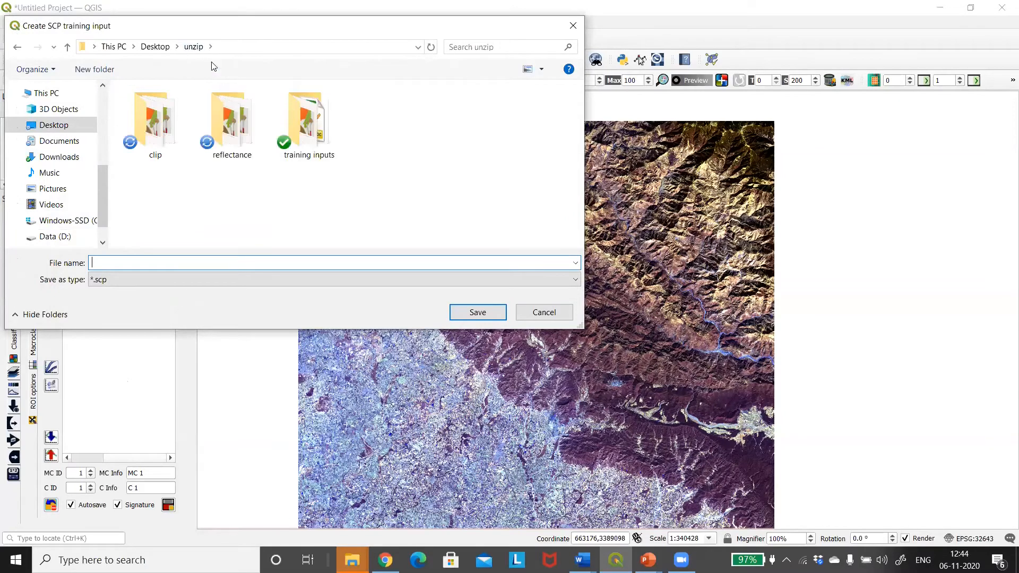
left_click(326, 139)
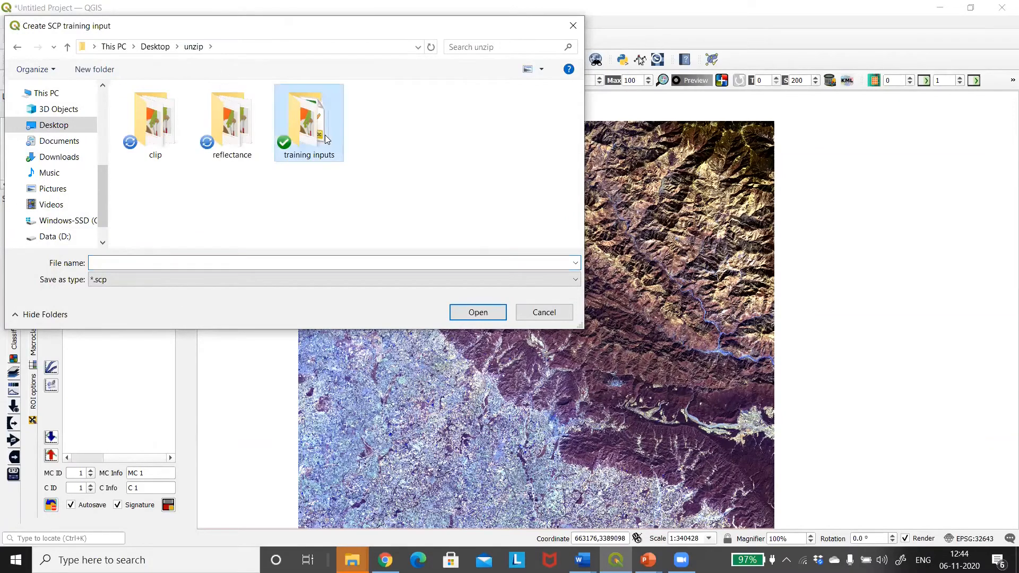
left_click(475, 313)
left_click(169, 135)
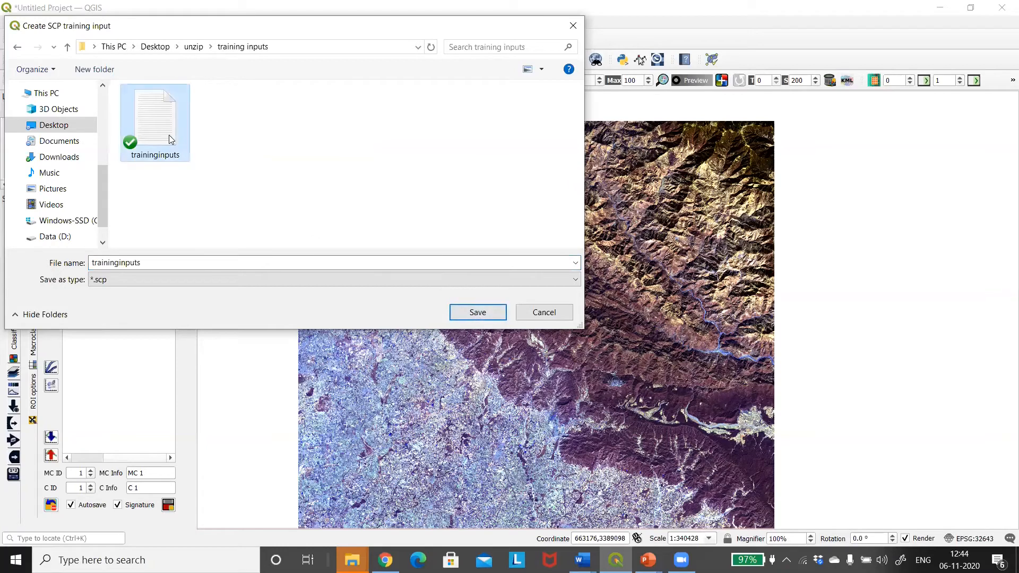
left_click(476, 313)
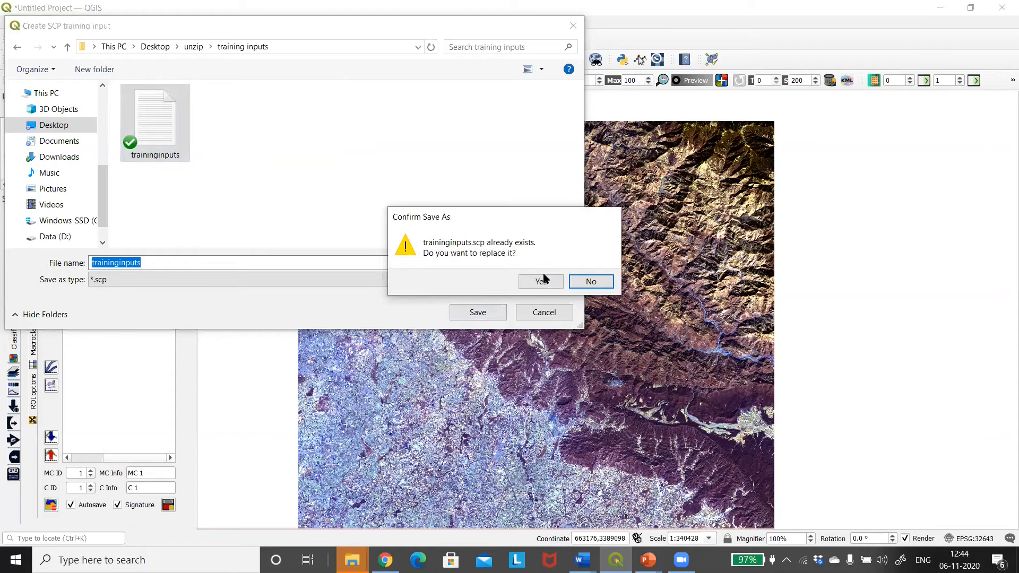
left_click(542, 279)
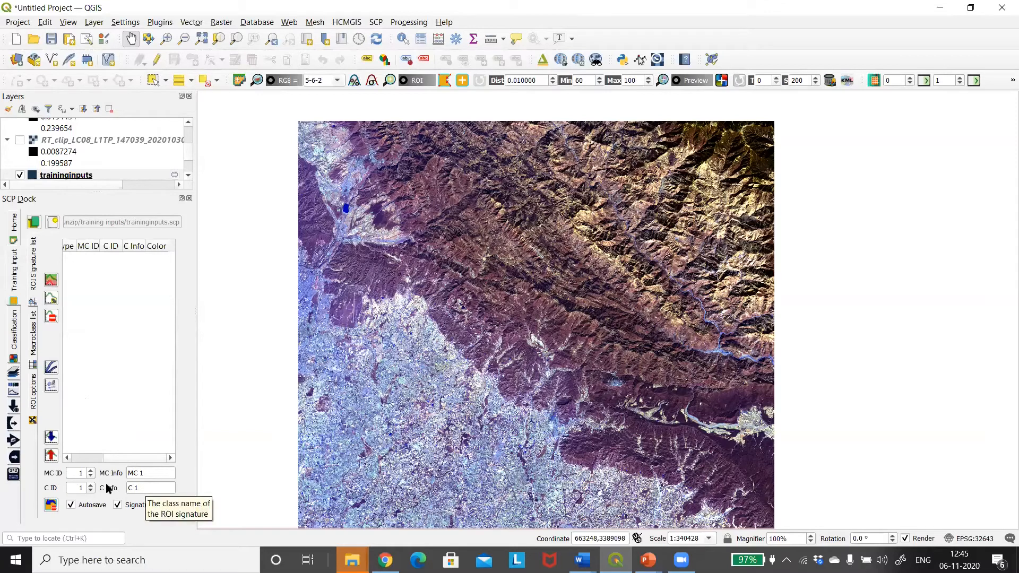
Name macroclass 1 water and class 1 river for the first training signature
left_click_drag(160, 473, 127, 474)
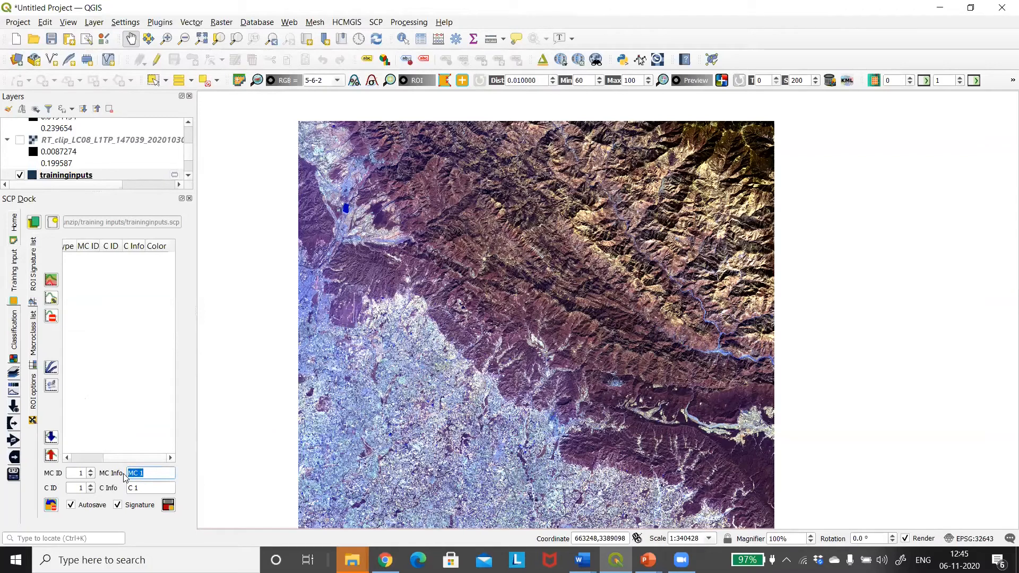
type("water")
left_click_drag(149, 489, 120, 490)
Draw an ROI polygon over the wide river stretch just east of the confluence
scroll(401, 385, "up", 1)
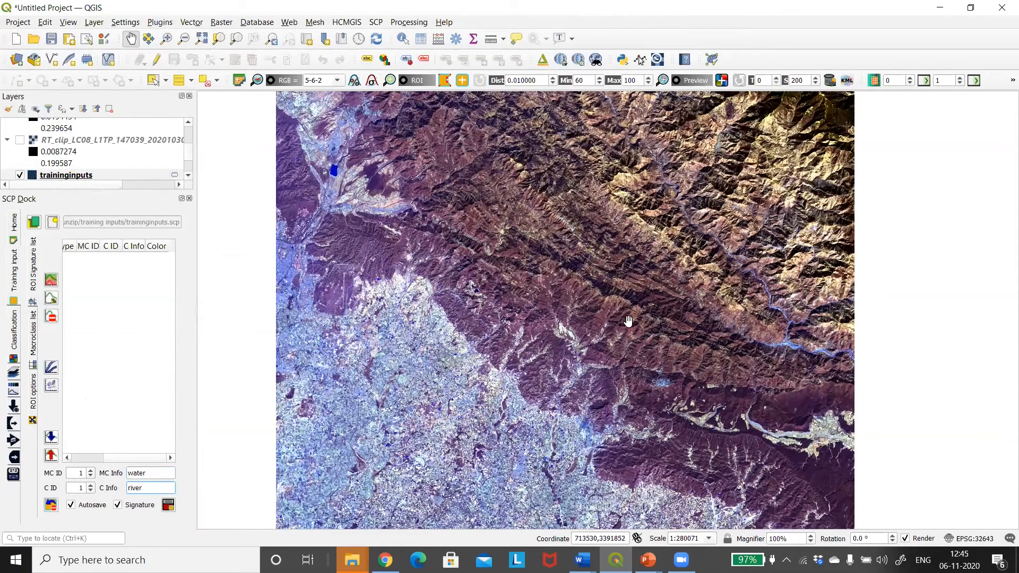
scroll(793, 348, "up", 2)
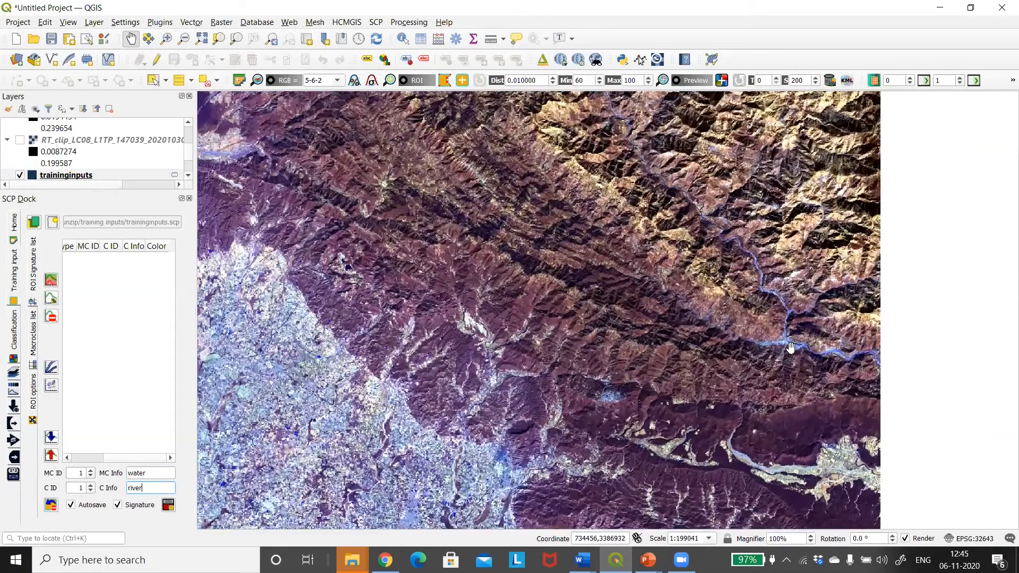
scroll(790, 348, "up", 3)
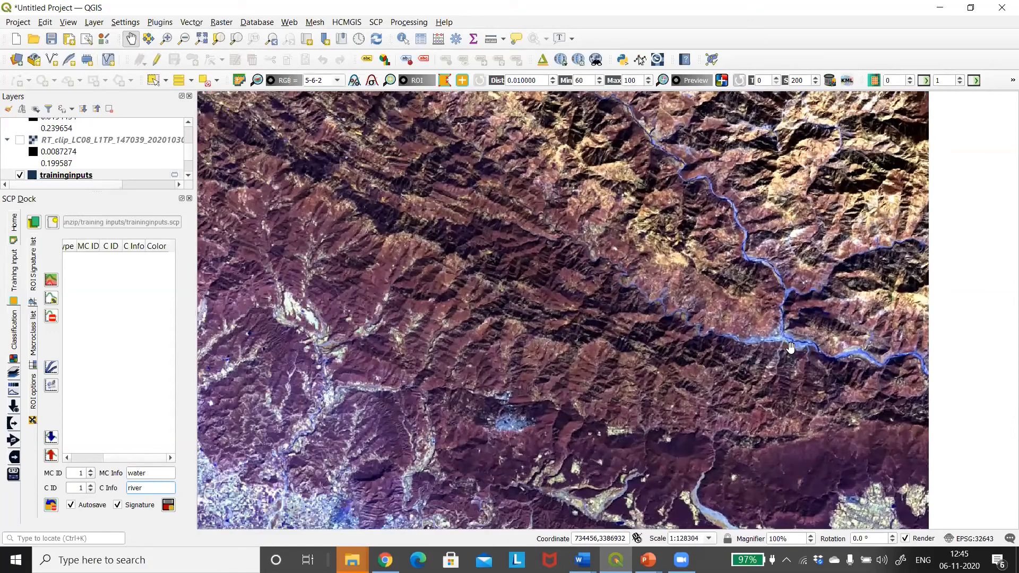
scroll(790, 347, "up", 1)
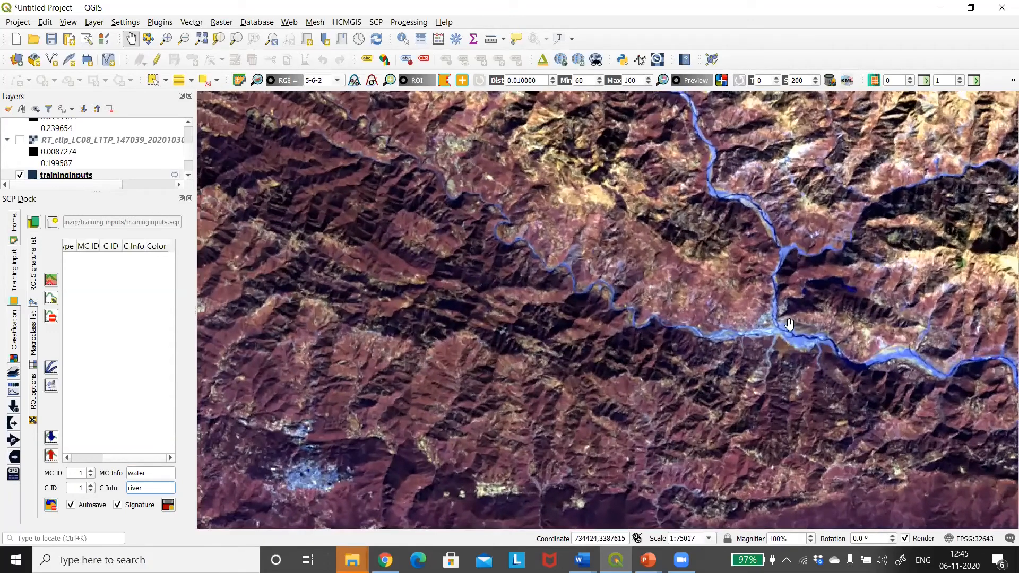
left_click_drag(782, 325, 607, 305)
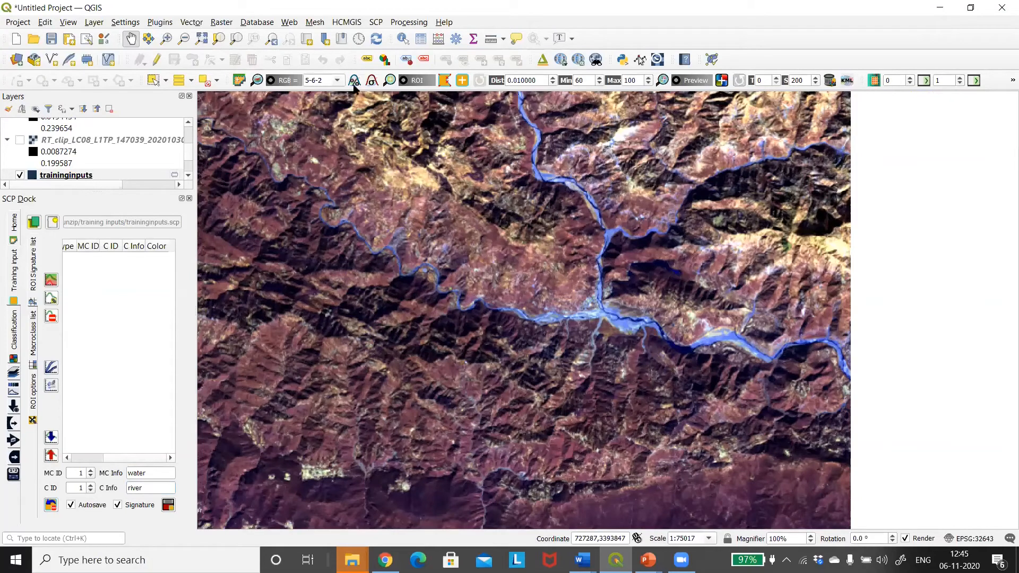
left_click(444, 81)
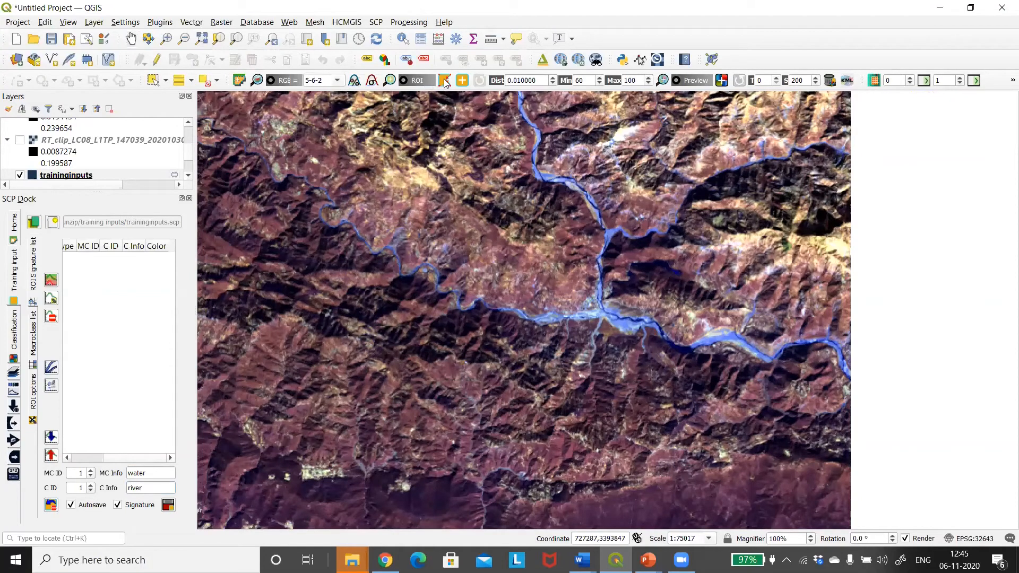
left_click(618, 317)
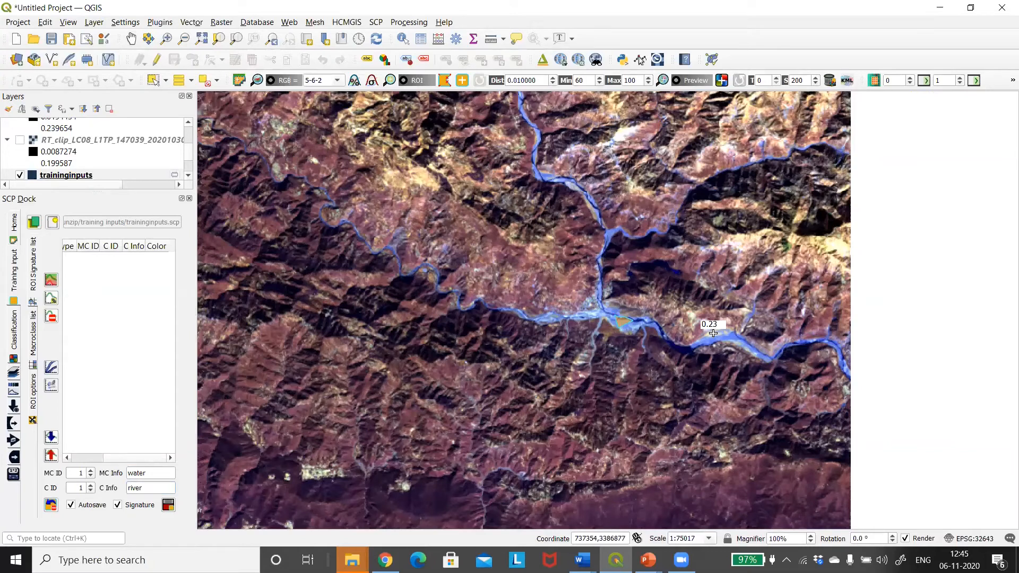
Add more ROI polygons farther downstream and at the upper river junction, and save the ROI as the river signature
right_click(725, 337)
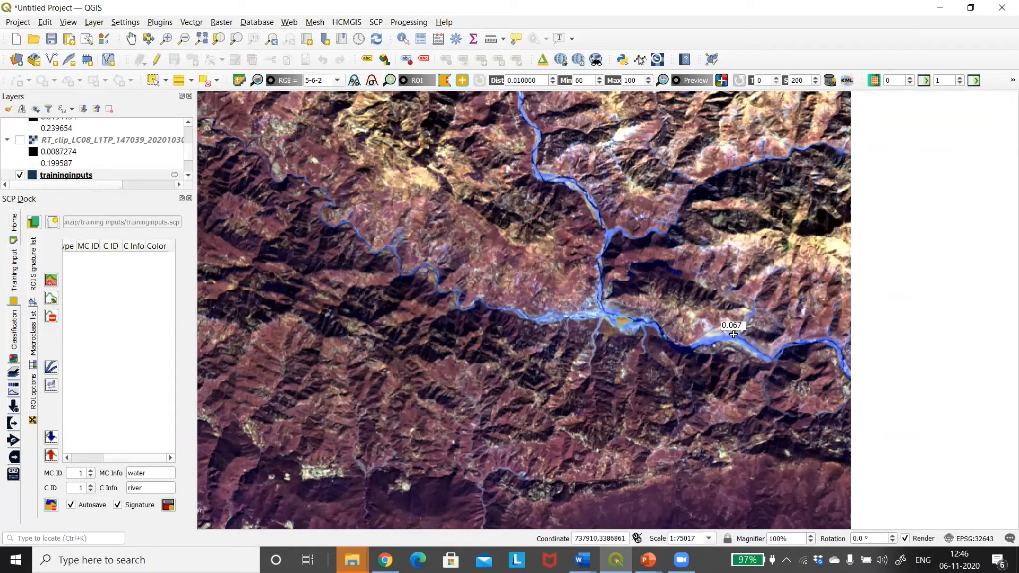
right_click(735, 335)
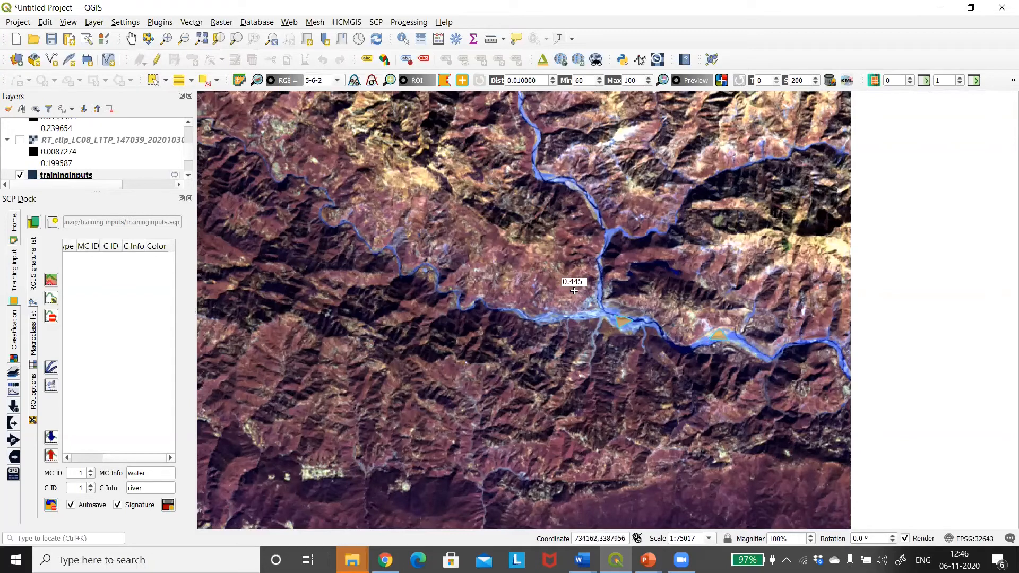
left_click(617, 231)
left_click(168, 505)
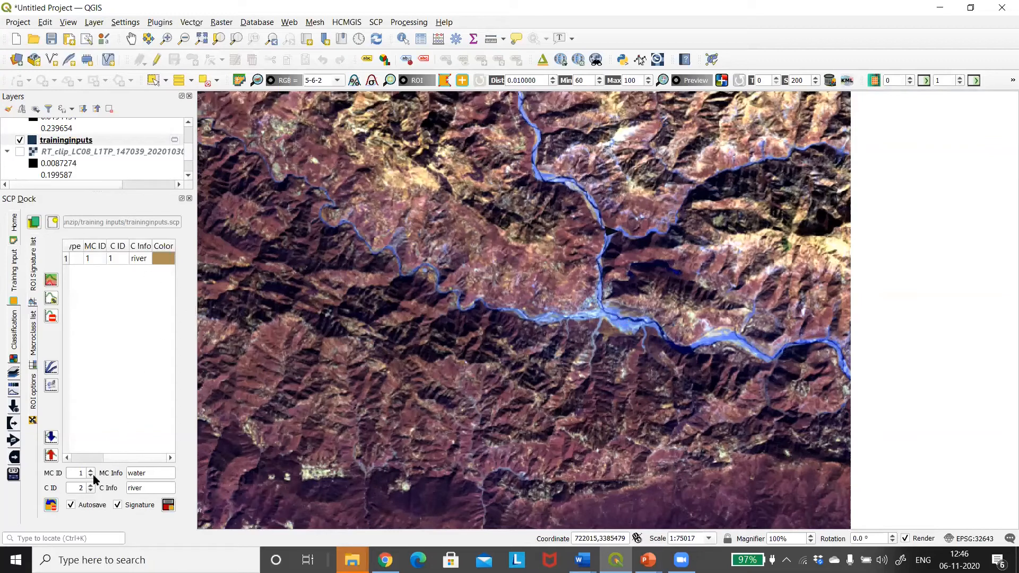
Name class 2 of the water macroclass ponds
left_click(152, 488)
key("ctrl+a")
type("ponds")
Draw a triangular ROI inside the dark blue water body in the northwest of the image and save it as the ponds signature
scroll(498, 342, "down", 3)
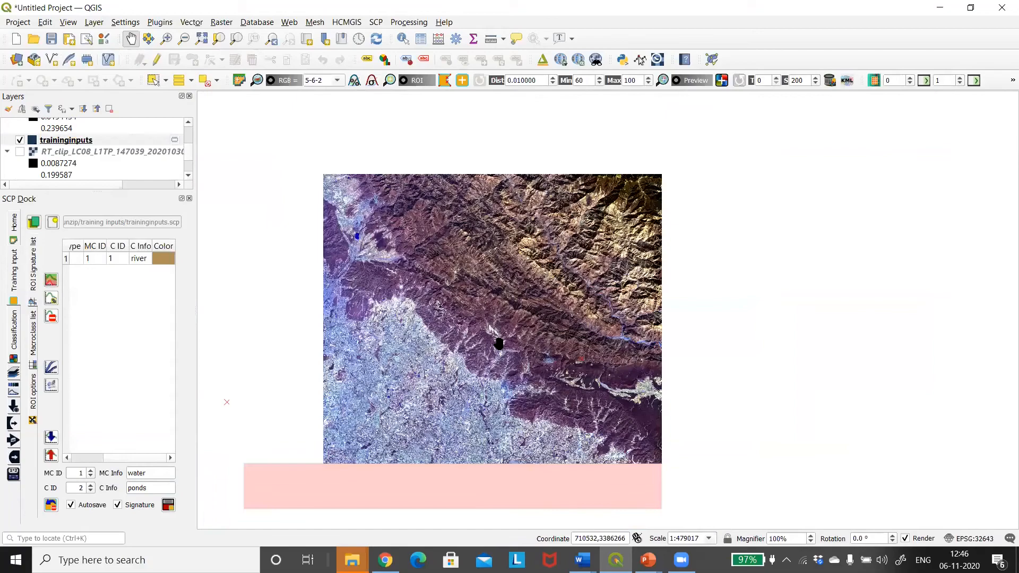
scroll(357, 239, "up", 1)
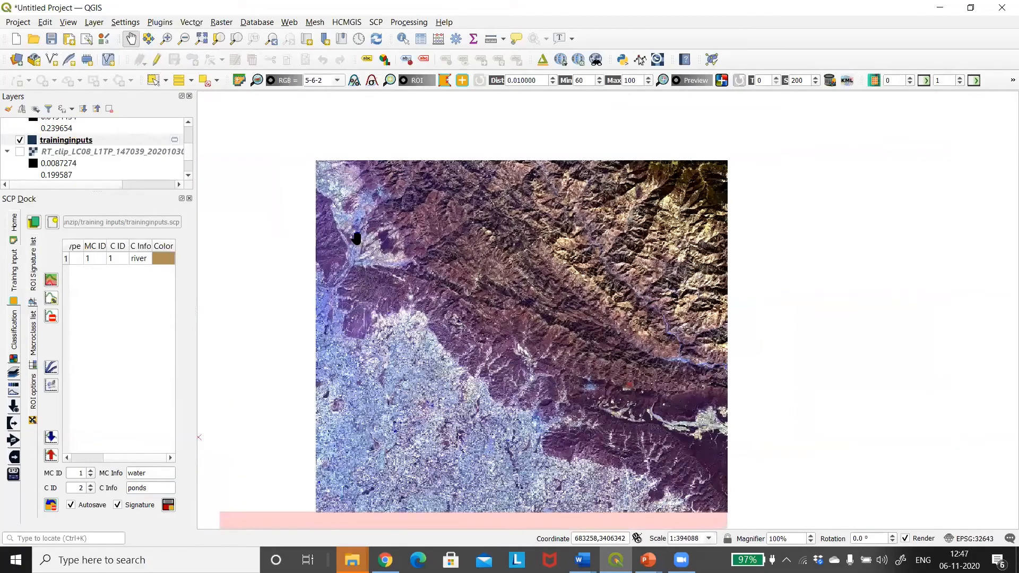
scroll(356, 238, "up", 2)
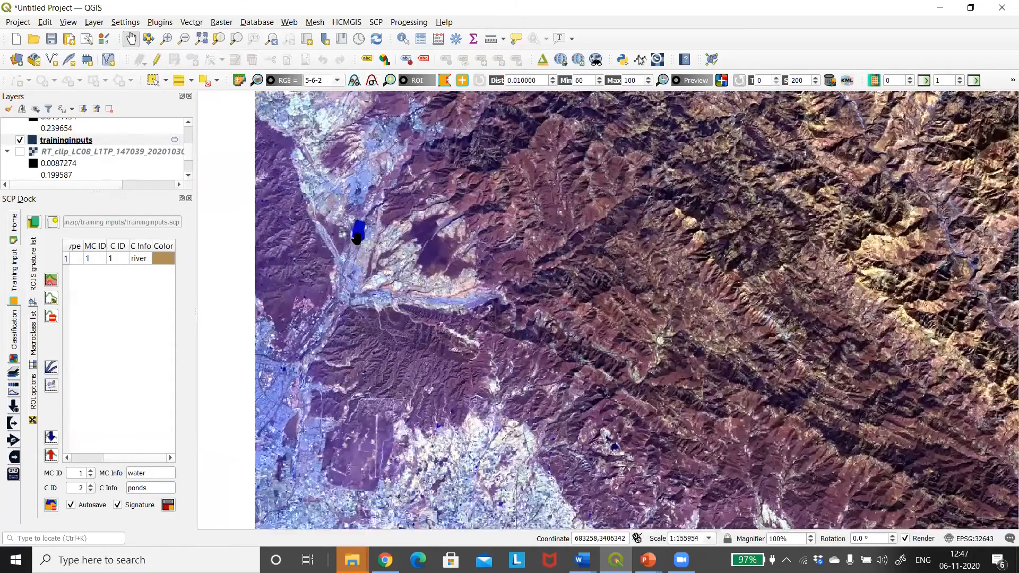
scroll(356, 239, "up", 1)
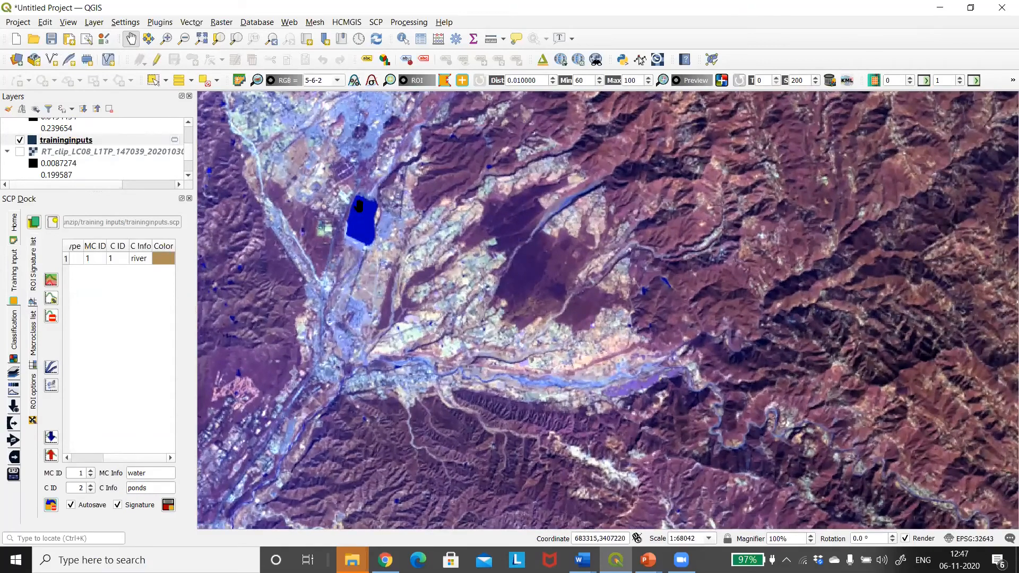
left_click(447, 81)
left_click(356, 230)
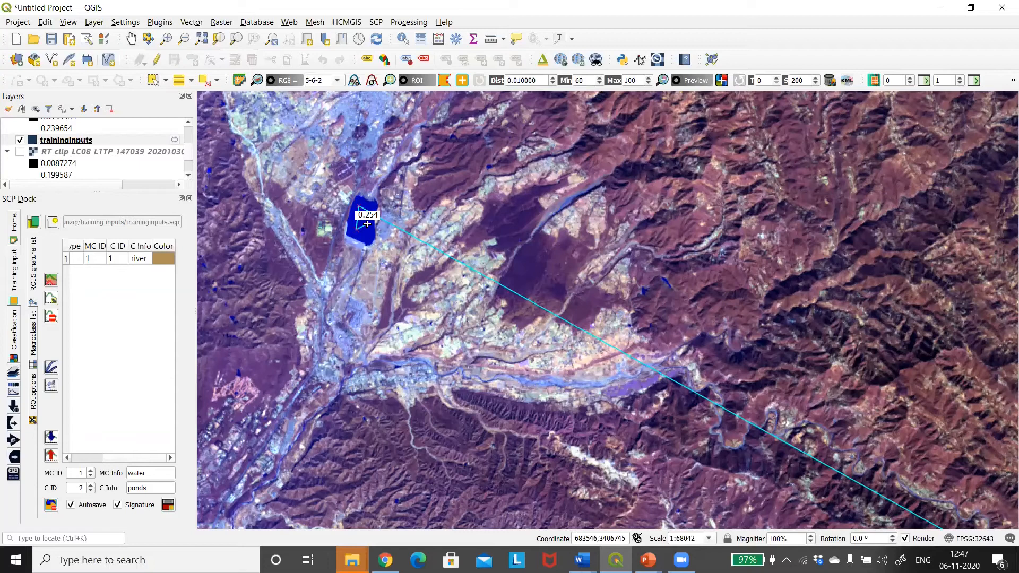
left_click(367, 224)
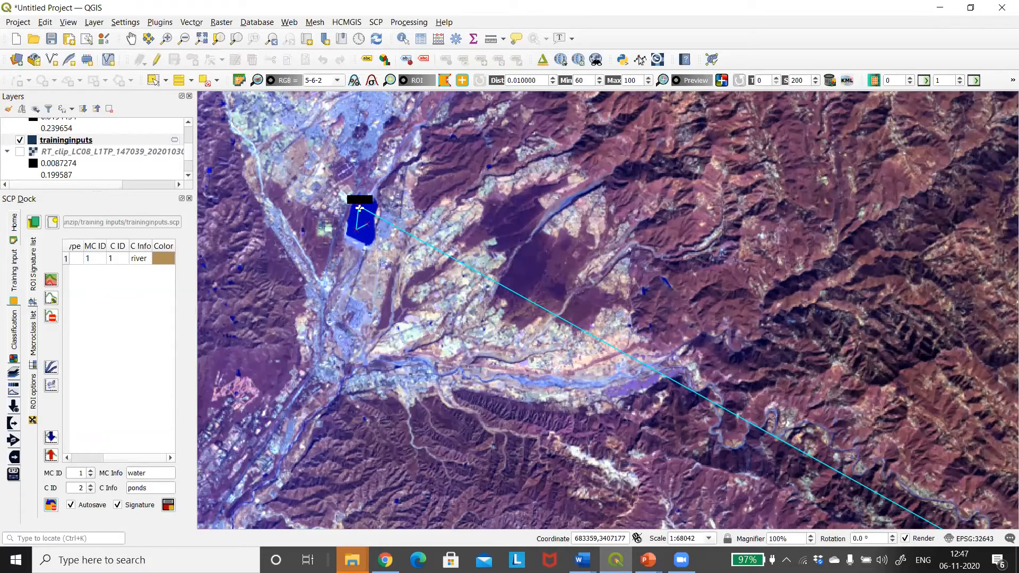
left_click(358, 207)
right_click(359, 207)
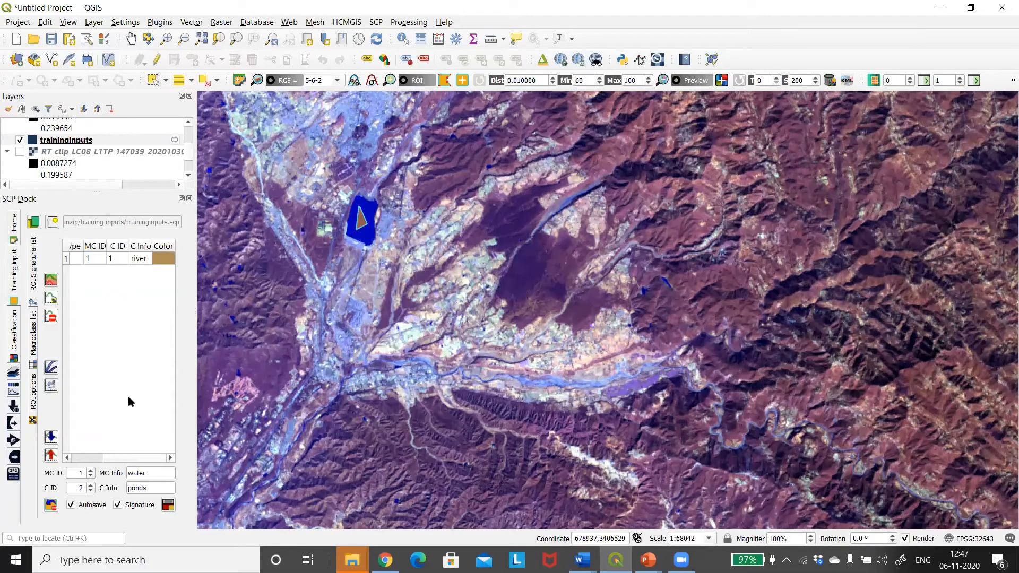
left_click(167, 506)
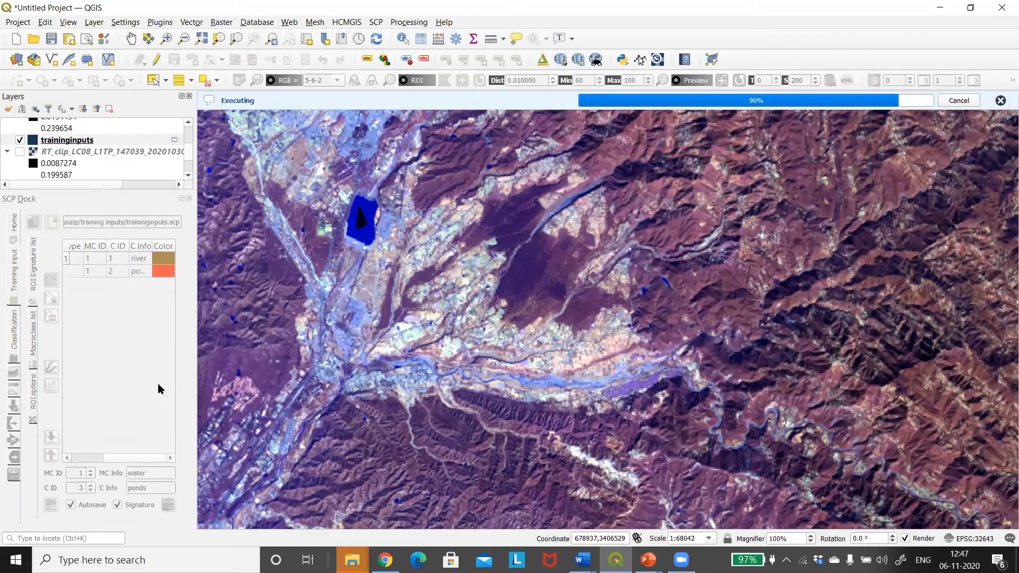
Set the river signature's colour to blue #0000ff and the ponds signature's colour to light blue
double_click(167, 260)
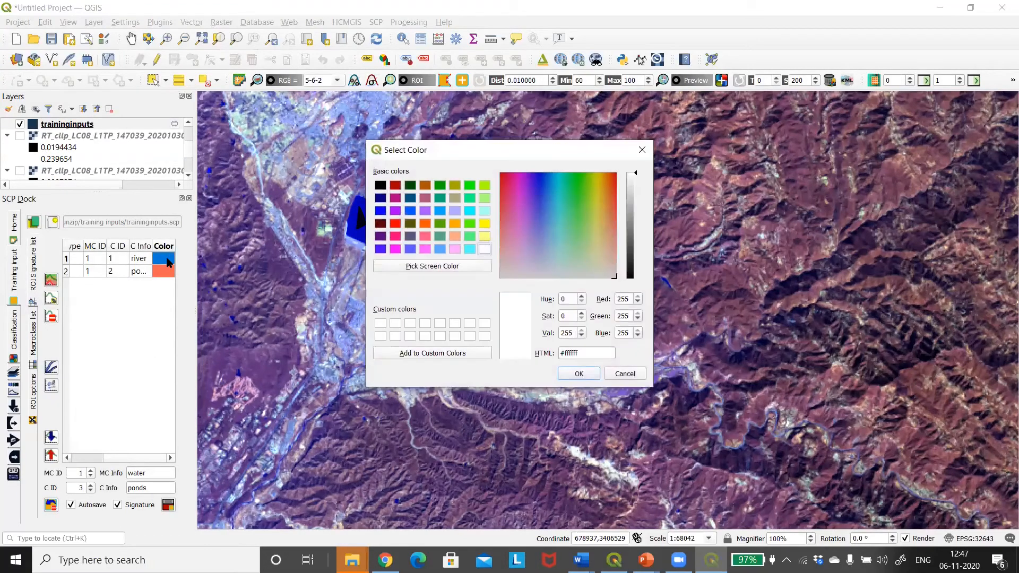
left_click(382, 210)
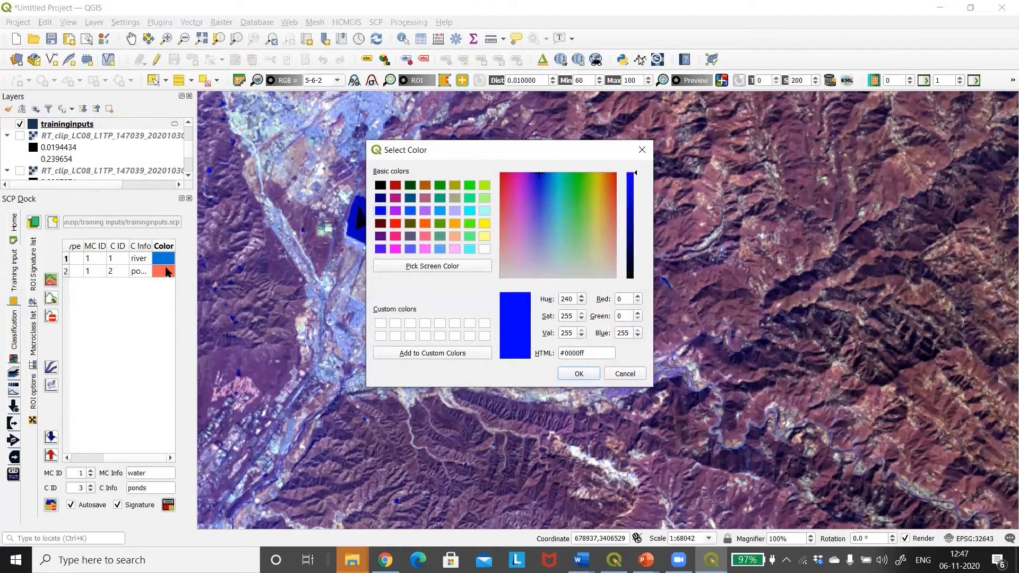
left_click(577, 372)
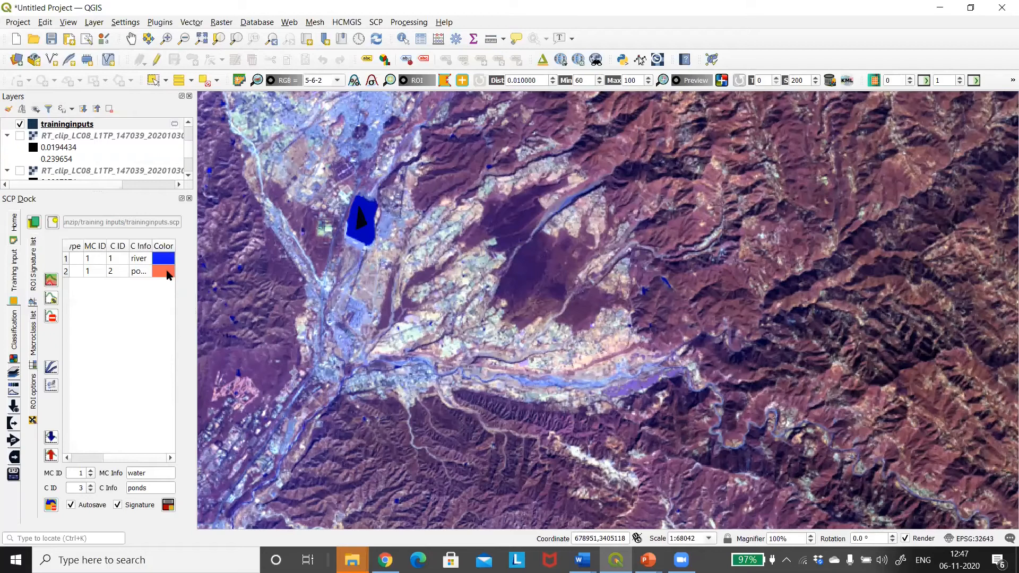
double_click(165, 269)
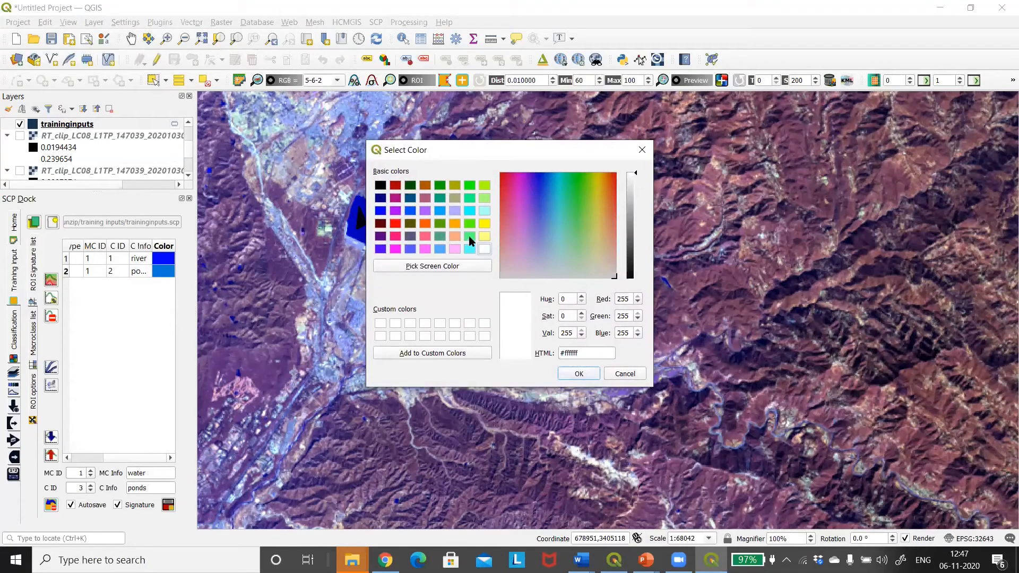
left_click(441, 212)
left_click(578, 374)
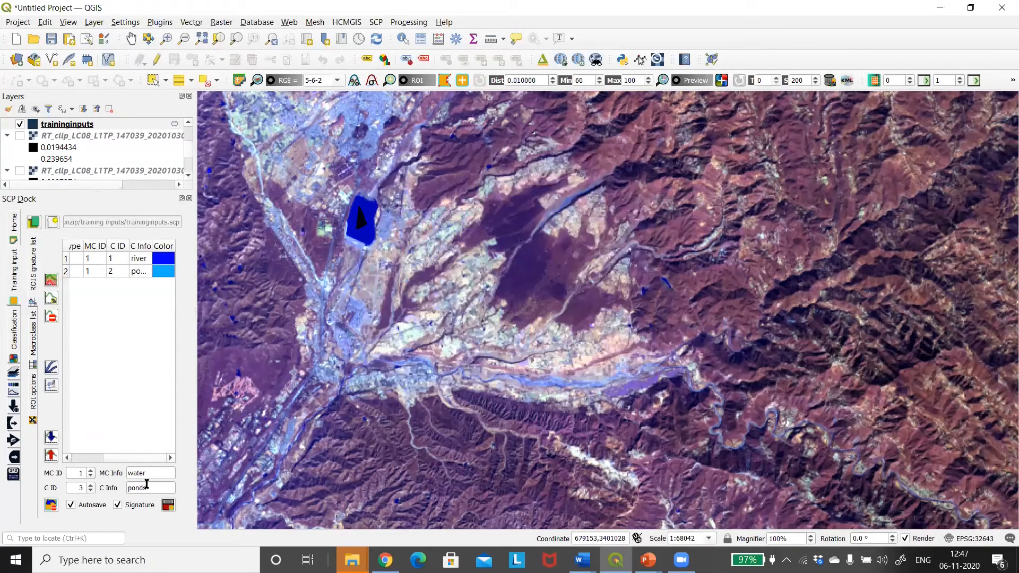
Set the RGB colour composite to 5-6-4
left_click_drag(329, 81, 297, 83)
type("5-6")
key("Return")
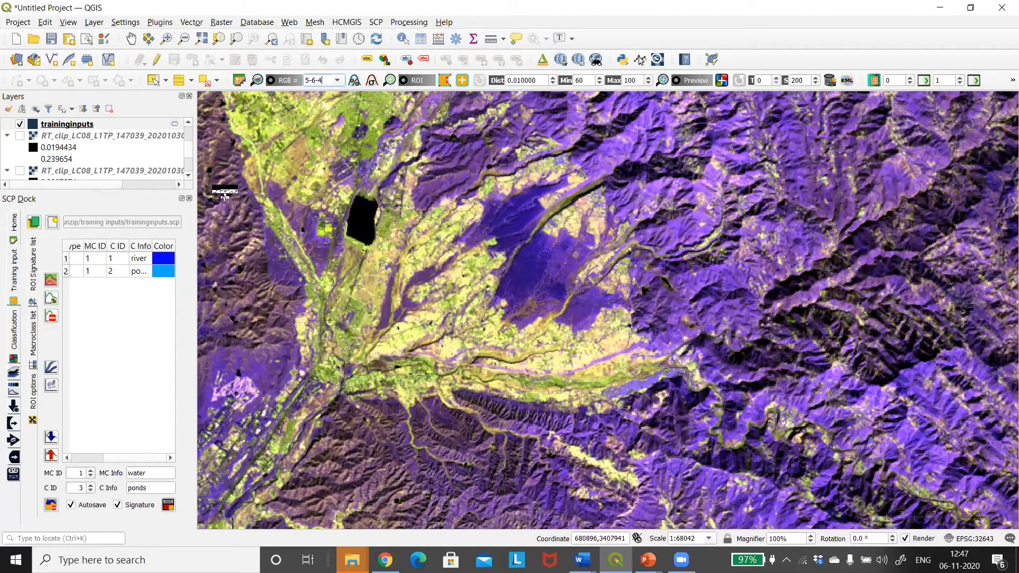
Set the macroclass ID to 2 with the name vegitation, and name class 3 forst
double_click(81, 473)
type("2")
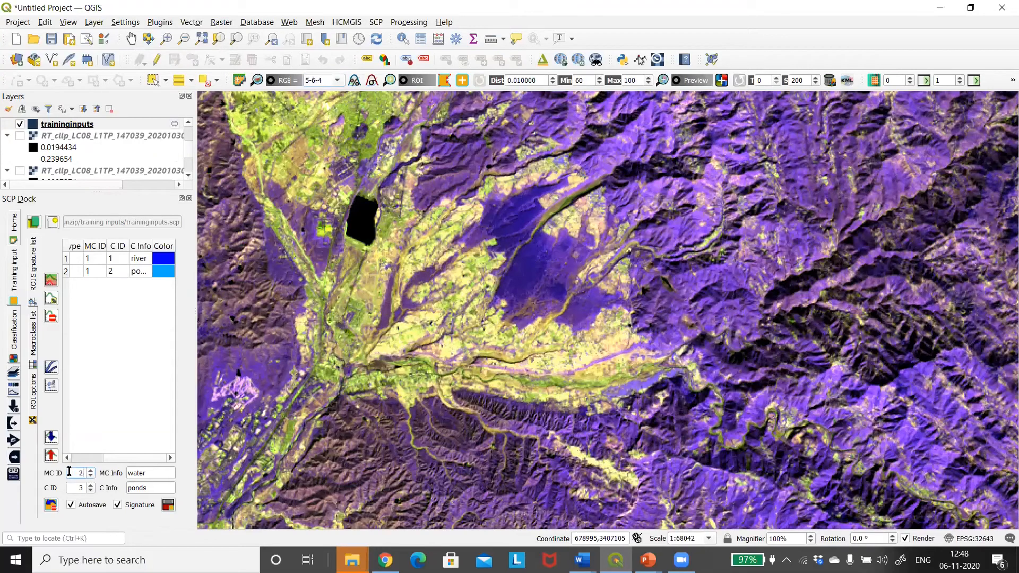
double_click(146, 474)
type("vegitation")
double_click(154, 488)
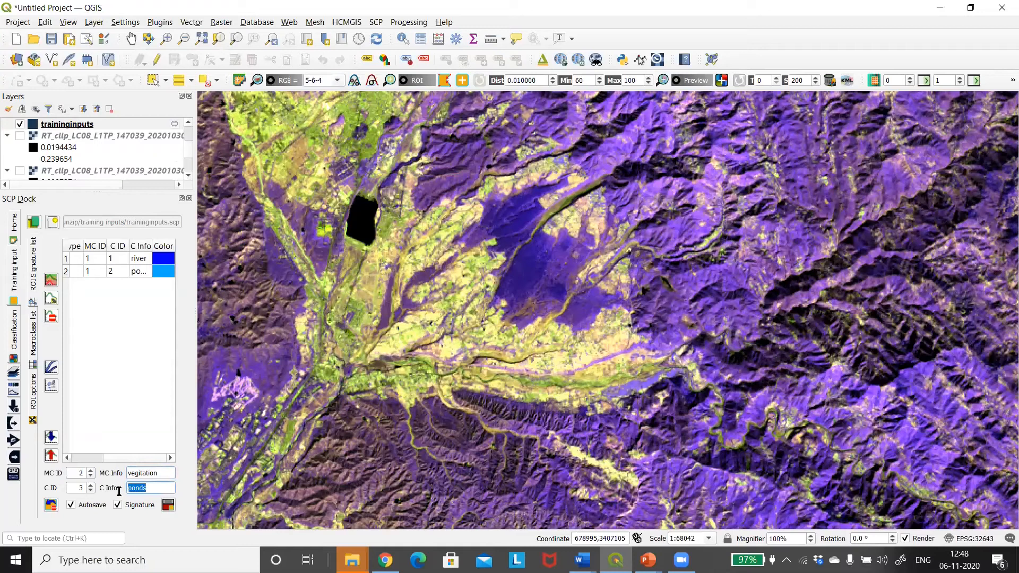
type("forst")
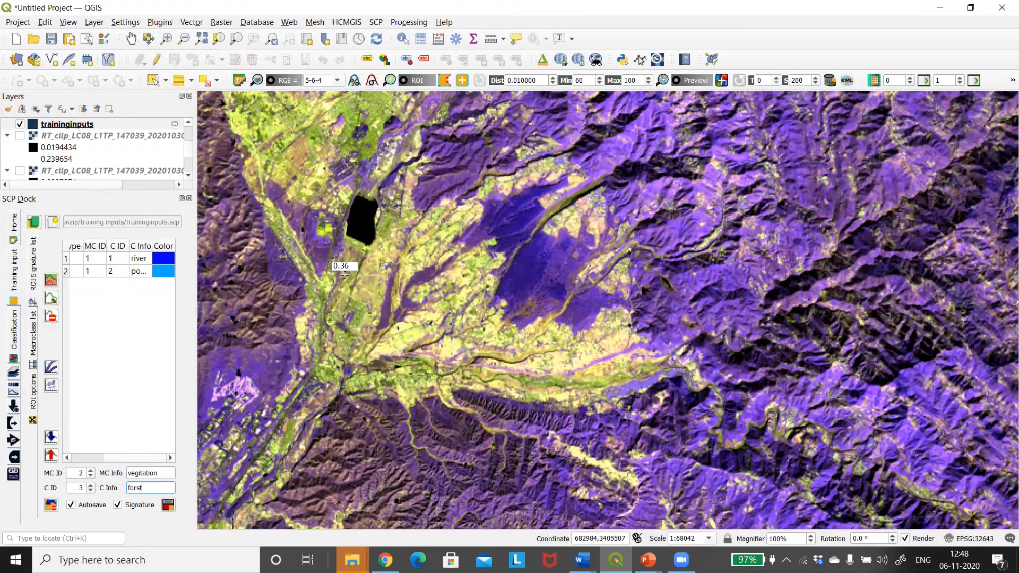
Draw a four-sided ROI south of the black polygon and a triangular ROI on the green valley to its southeast, and save them as the forst signature
left_click(345, 306)
left_click(365, 302)
left_click(363, 280)
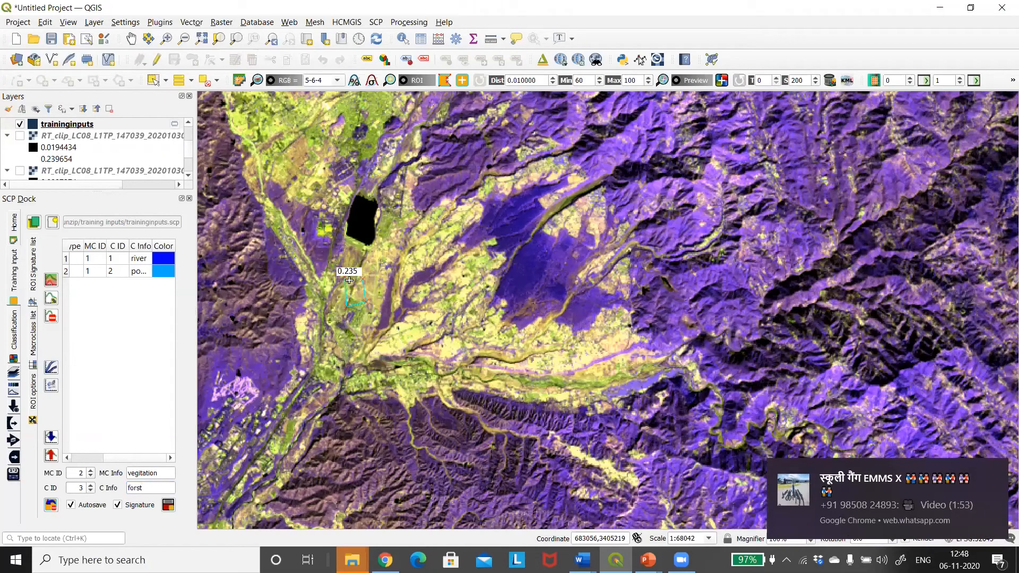
right_click(348, 280)
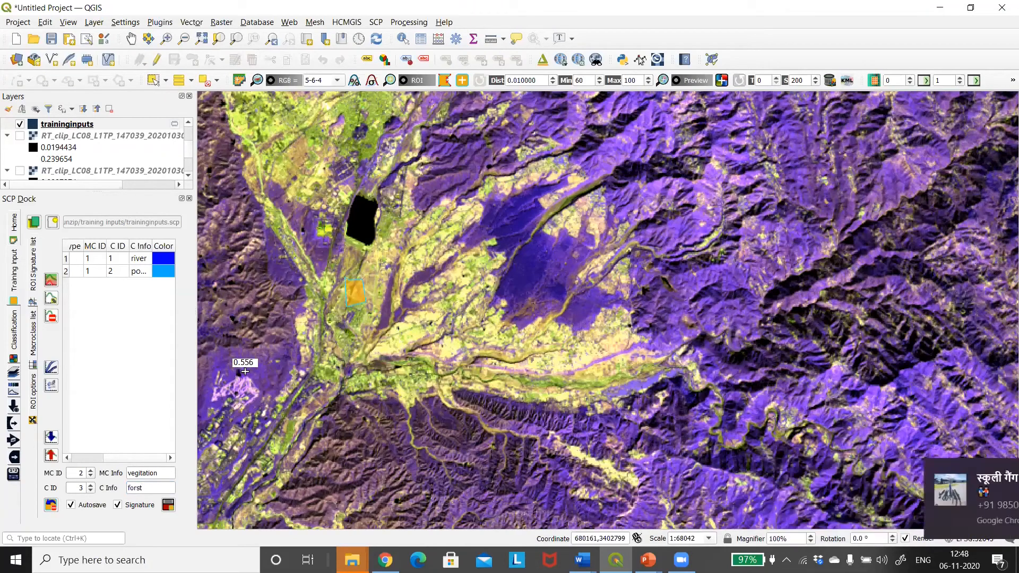
right_click(455, 349)
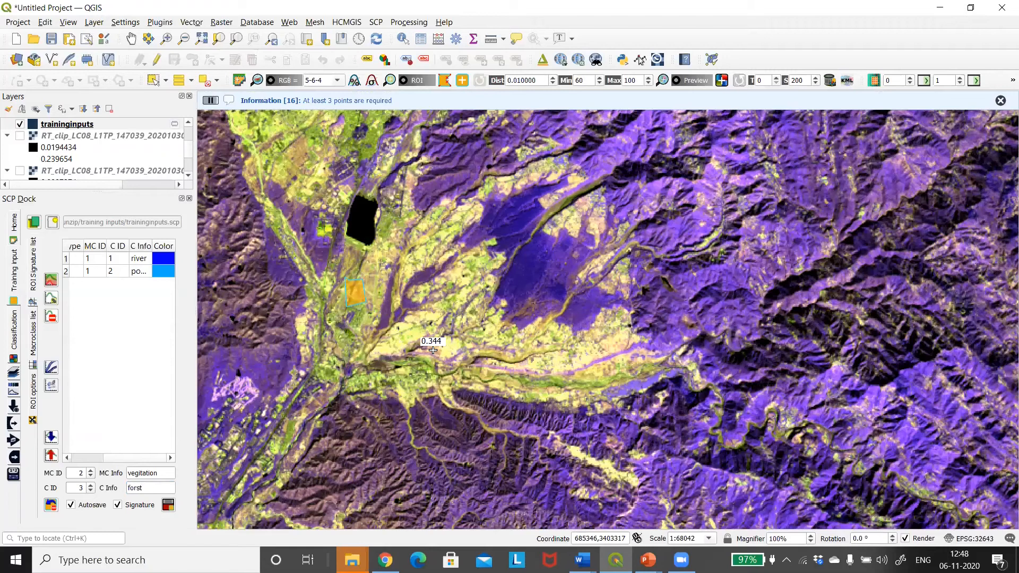
left_click(433, 349)
left_click(443, 367)
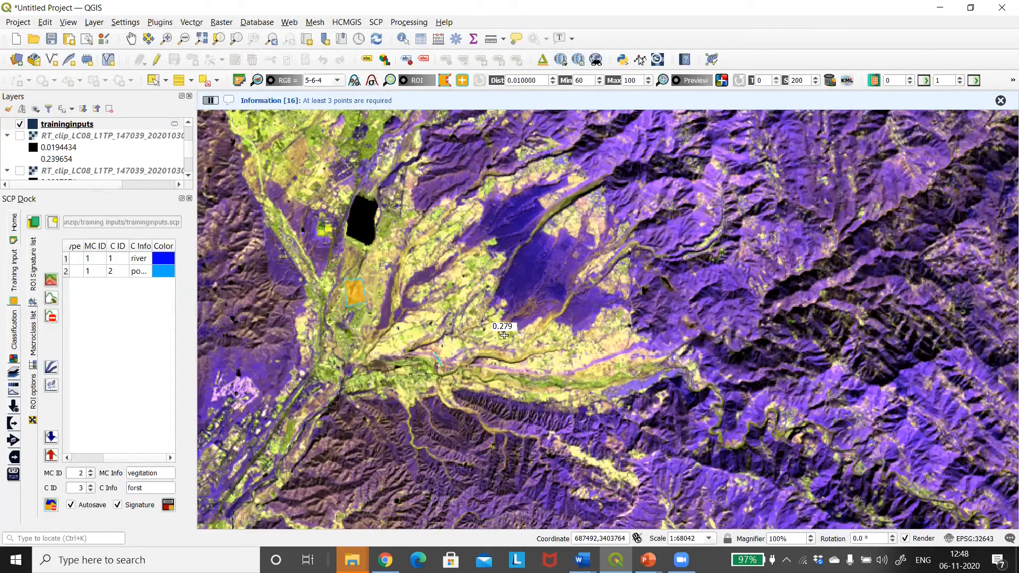
right_click(448, 348)
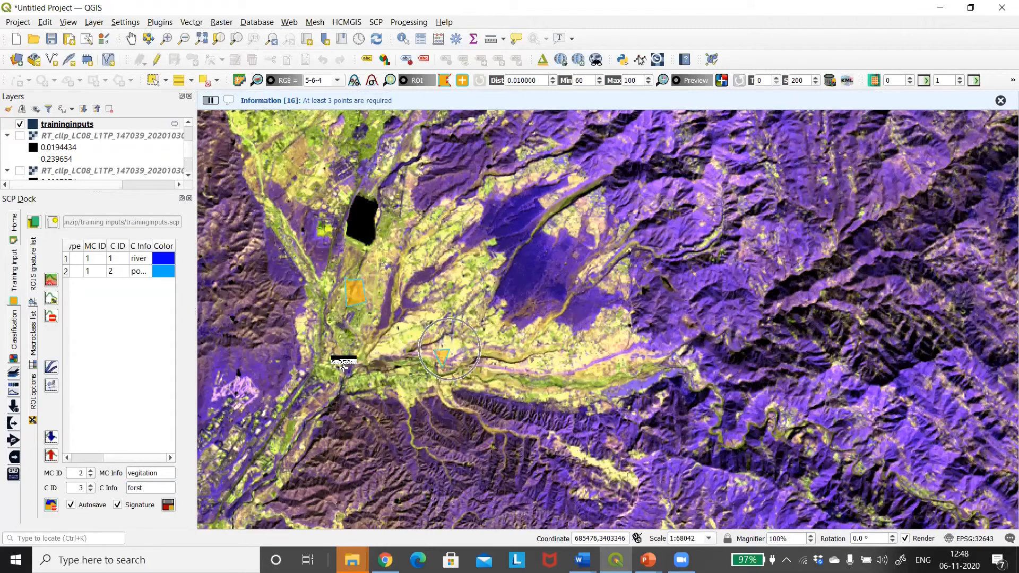
left_click(168, 505)
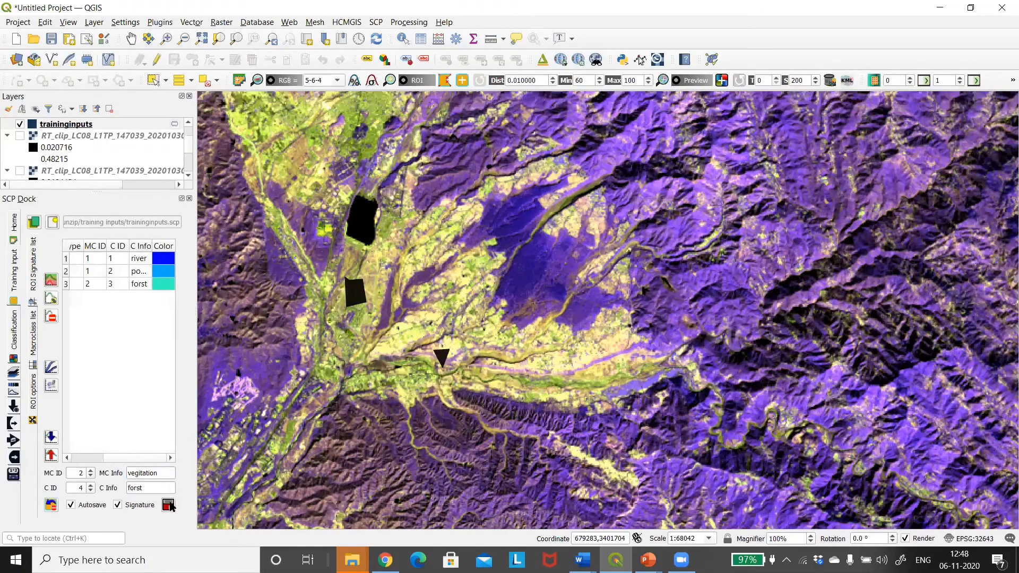
Set the forst signature's colour to green #00aa00
left_click(163, 287)
double_click(163, 290)
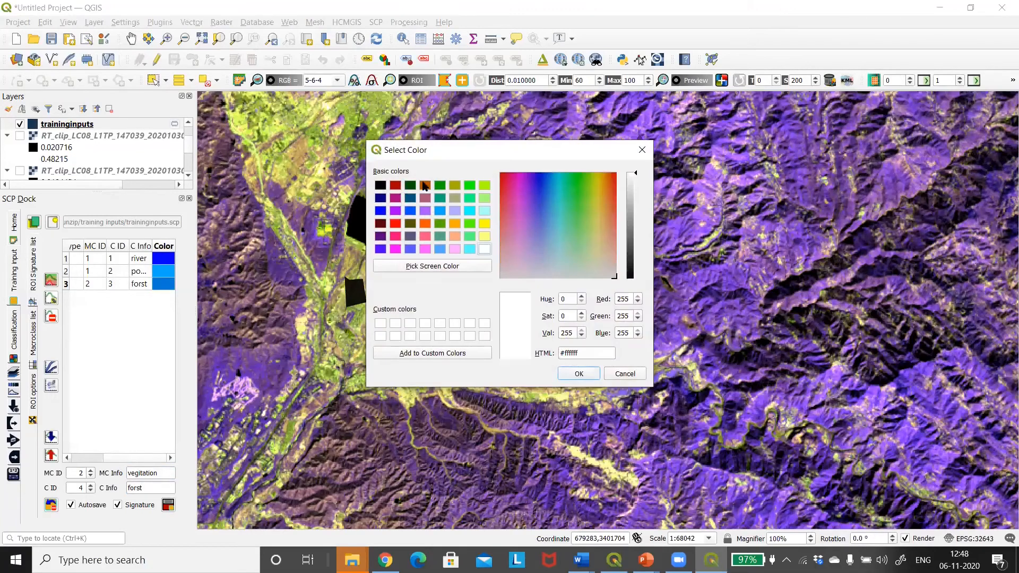
left_click(441, 188)
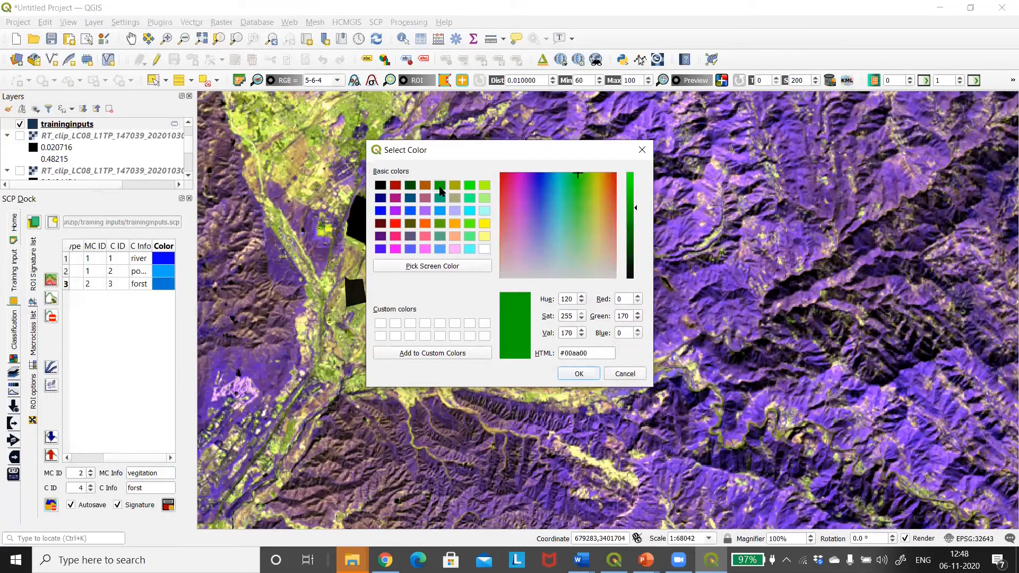
left_click(578, 374)
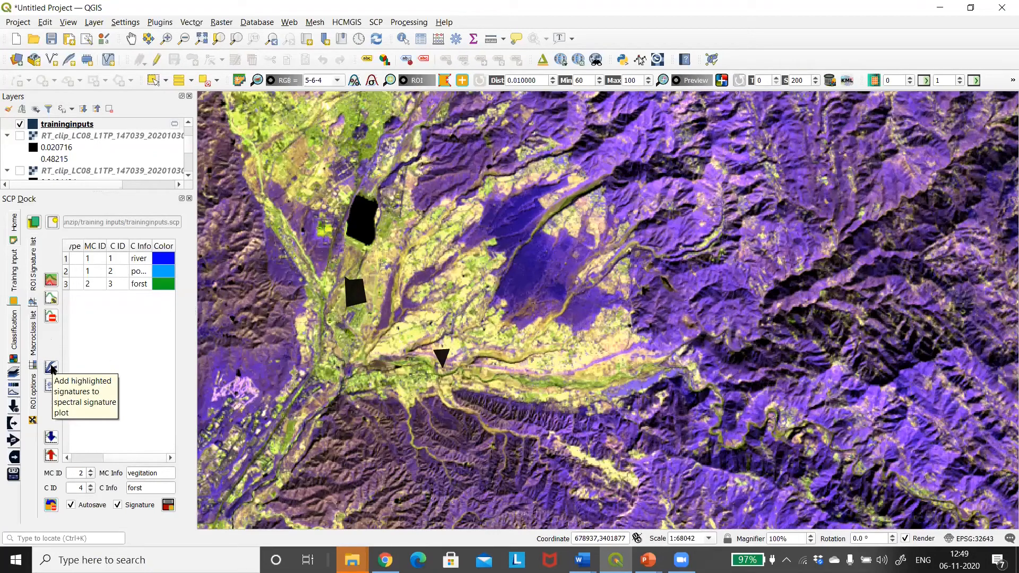
left_click(51, 367)
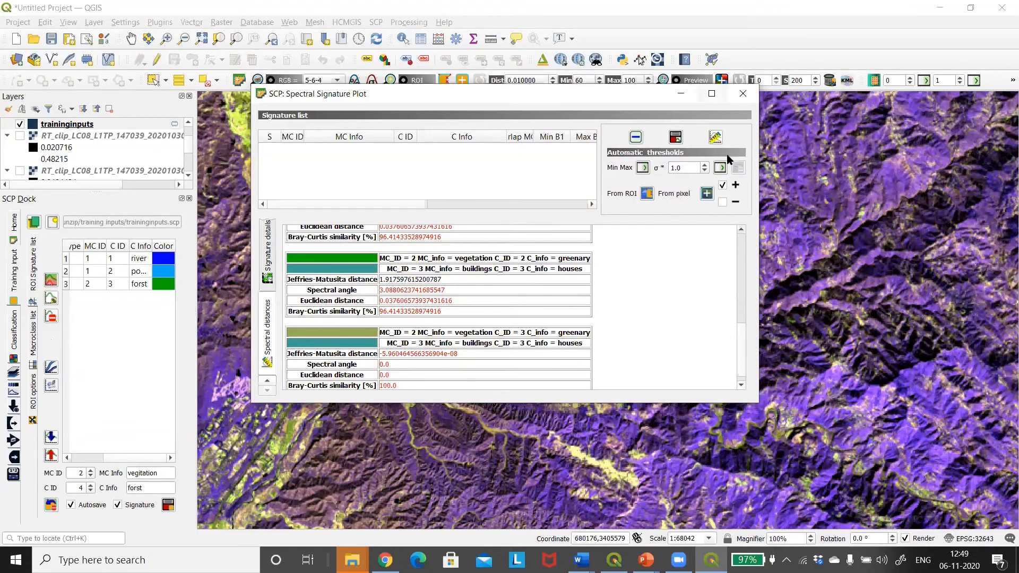
left_click(712, 93)
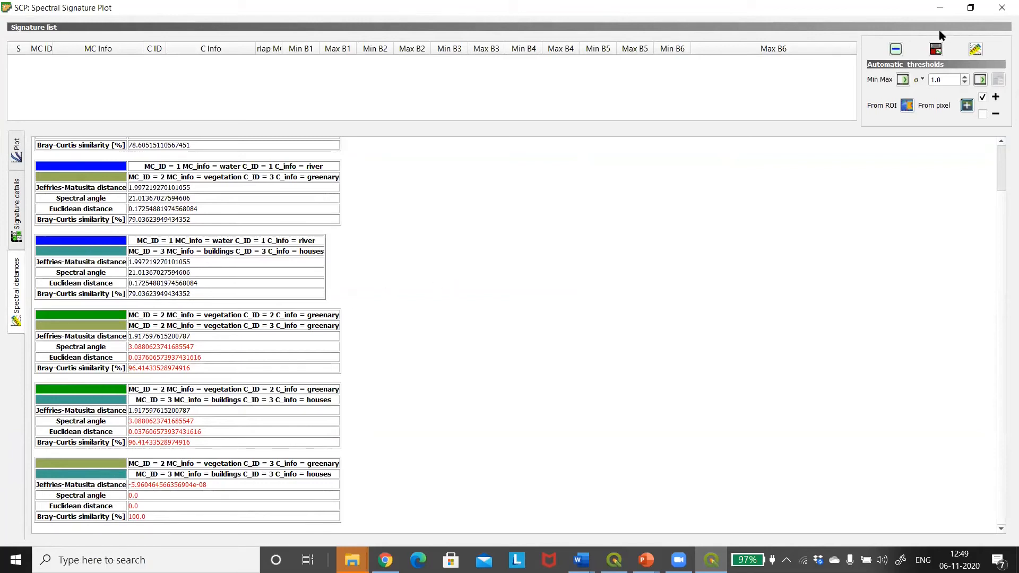
left_click(1003, 8)
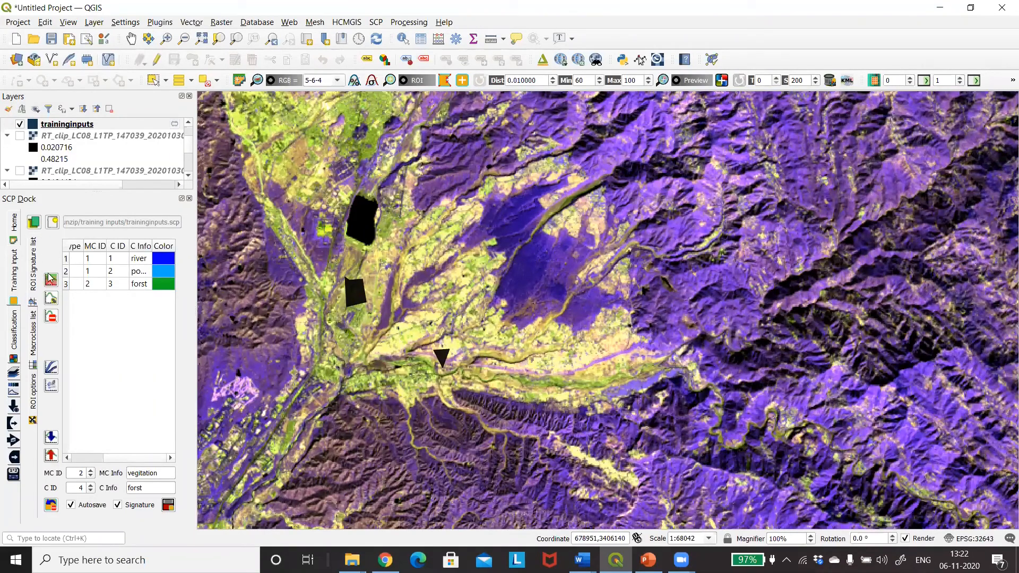
Plot the spectral signatures of river, ponds and forst, examine the curves, and hide ponds and forst to view river alone
left_click(139, 260)
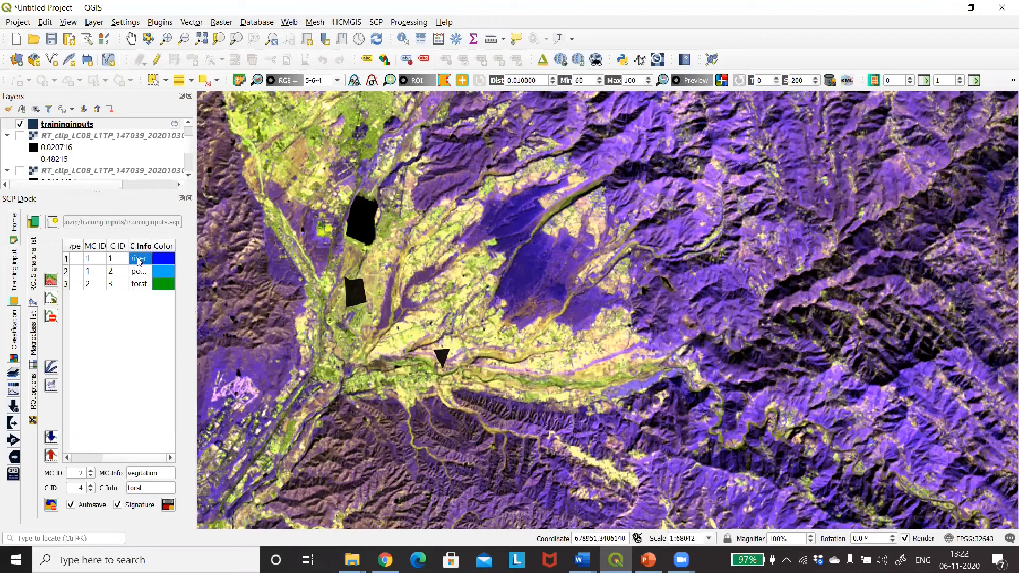
left_click(137, 286, "shift")
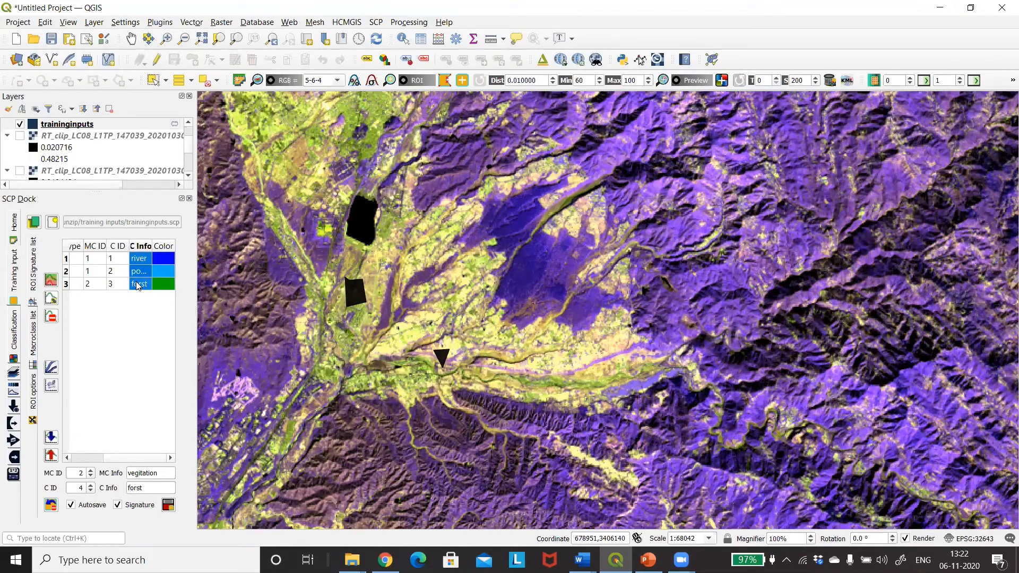
left_click(53, 367)
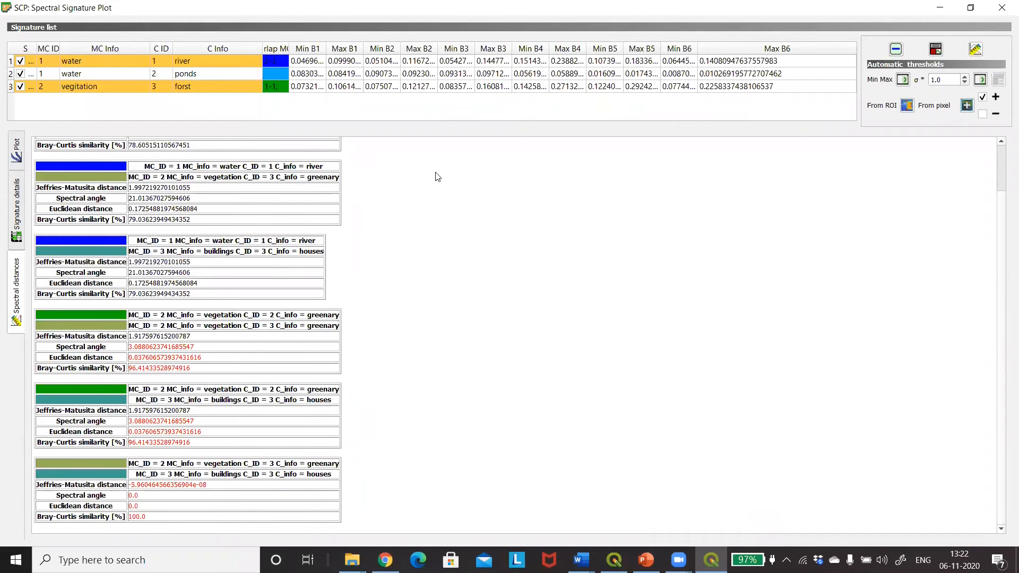
left_click(16, 156)
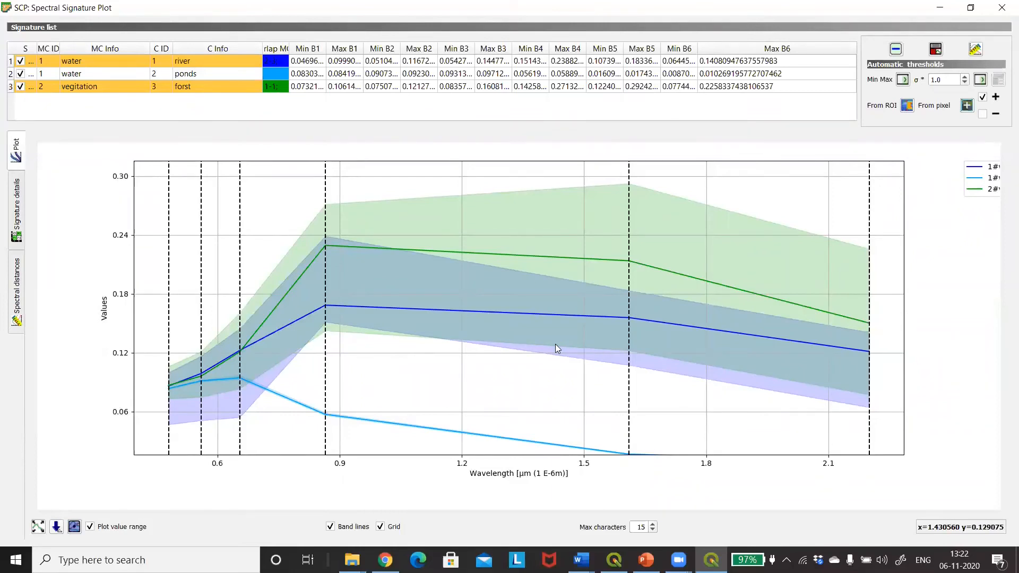
left_click(20, 86)
left_click(20, 74)
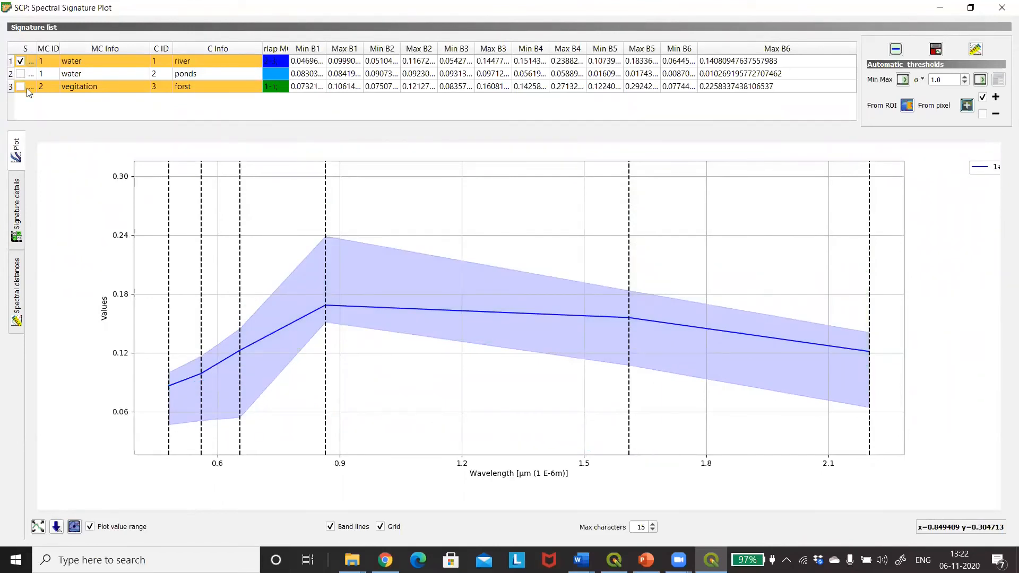
left_click(1003, 5)
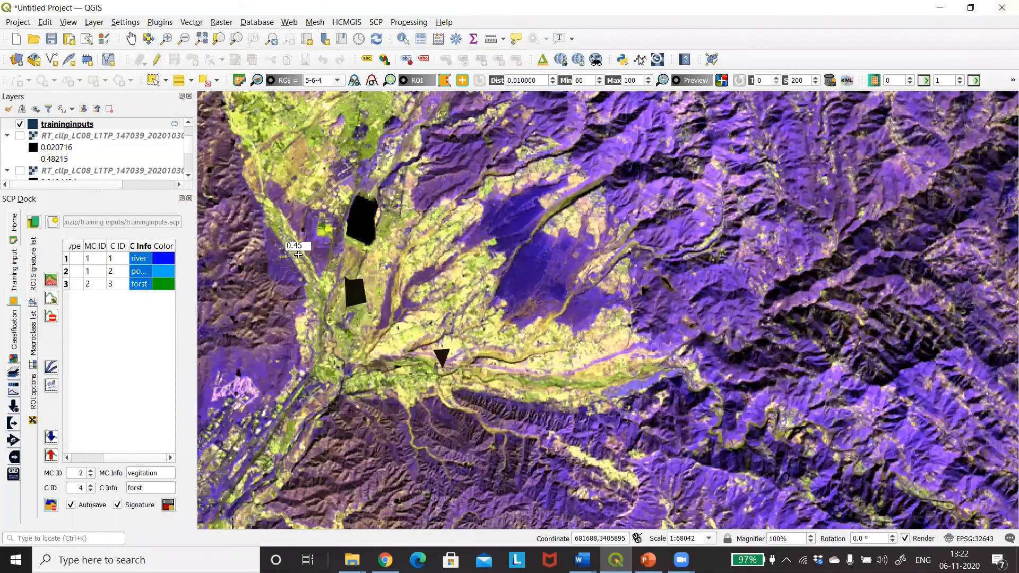
left_click(33, 222)
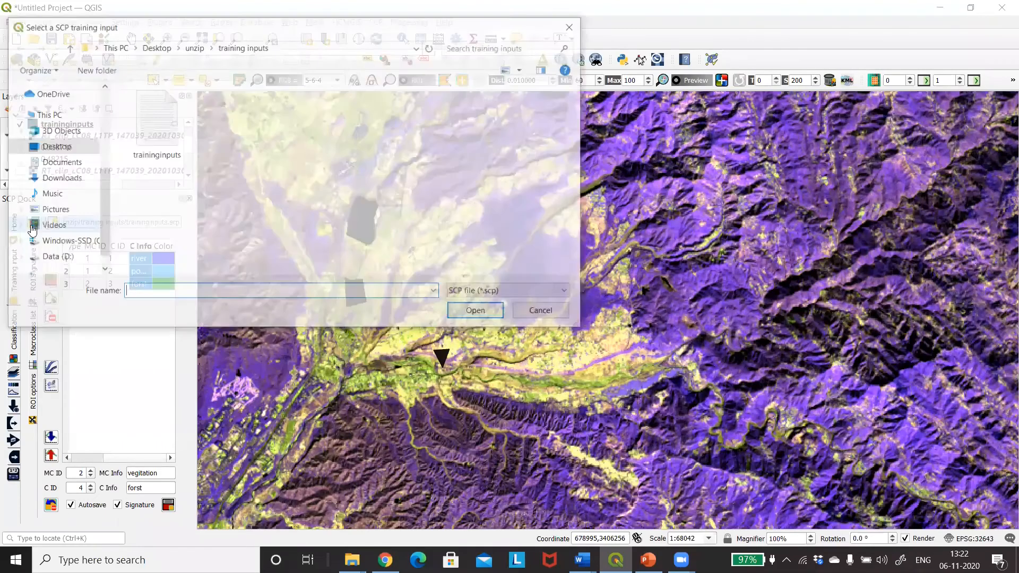
left_click(573, 25)
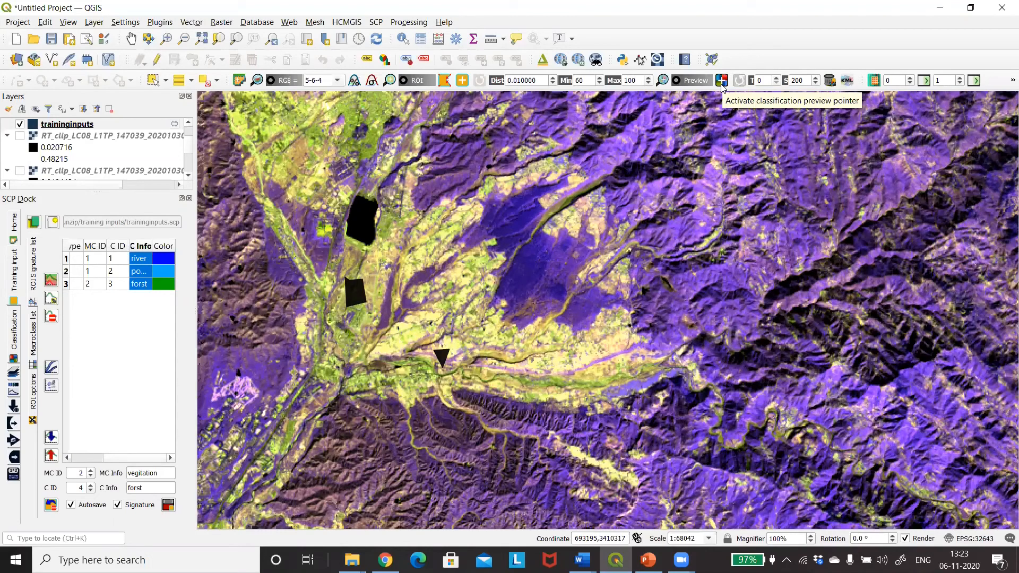
Generate classification previews at several places across the valley and the surrounding mountains
left_click(425, 234)
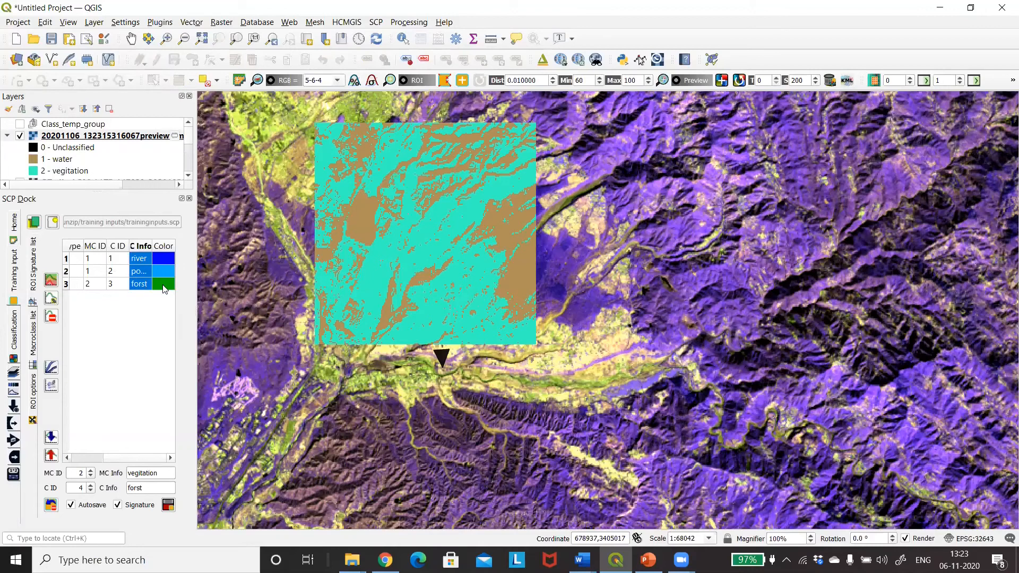
left_click(739, 292)
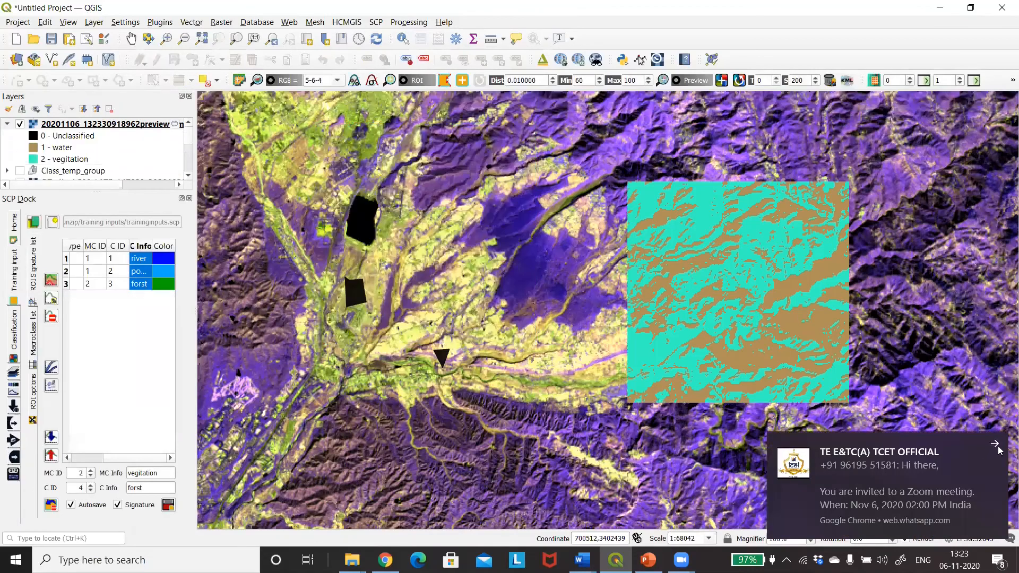
left_click(998, 449)
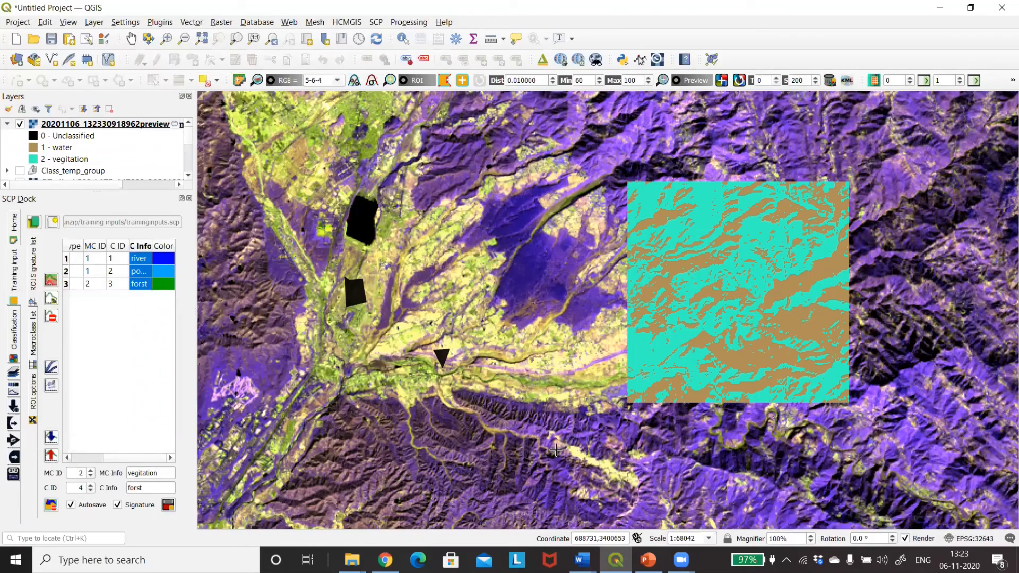
left_click(313, 176)
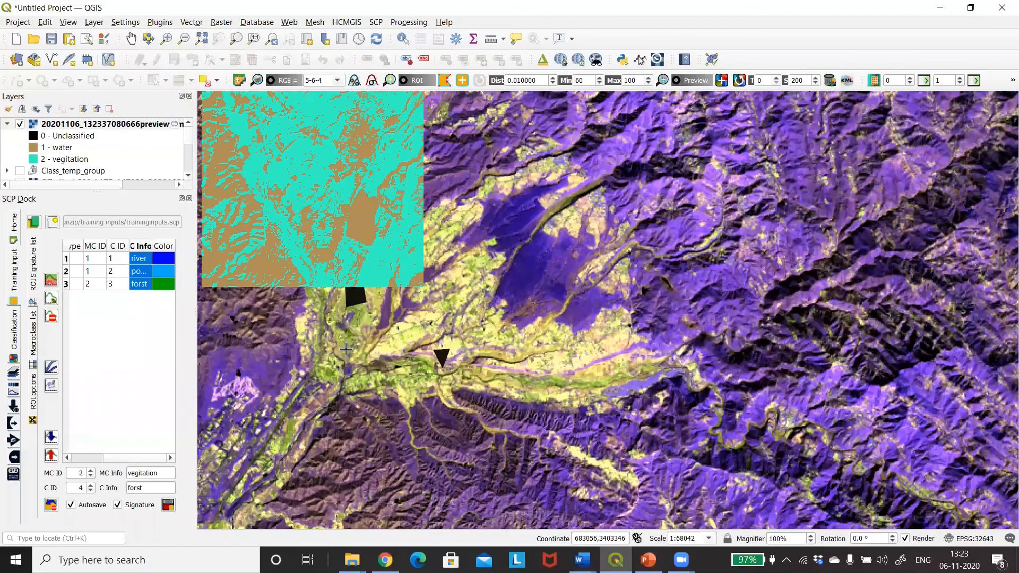
left_click(228, 367)
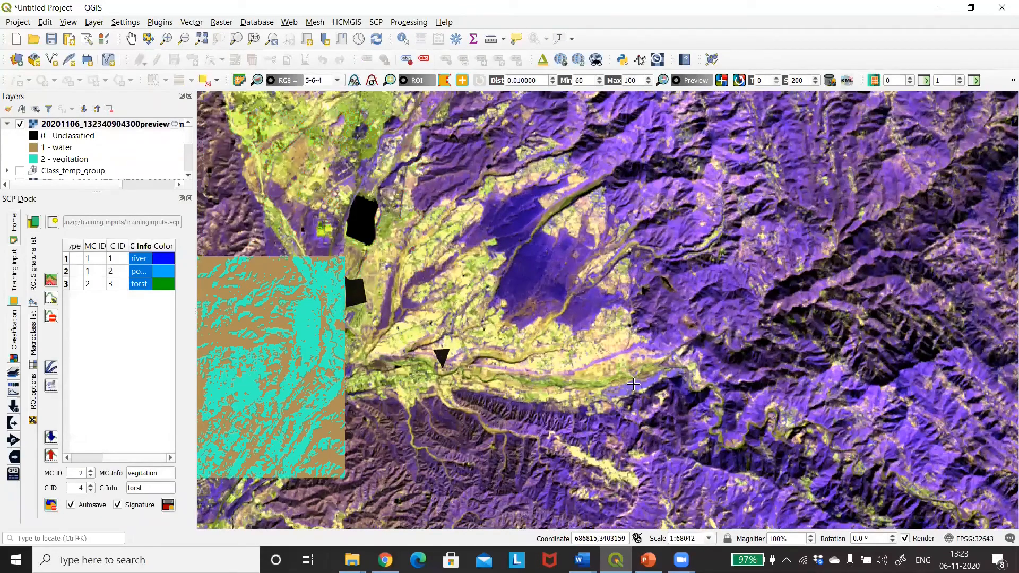
left_click(817, 317)
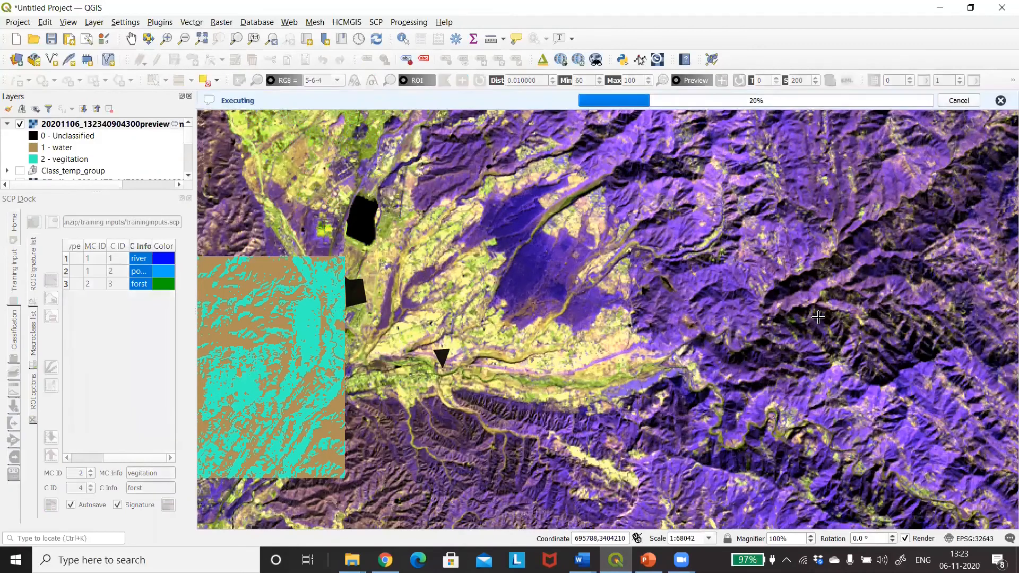
left_click(574, 438)
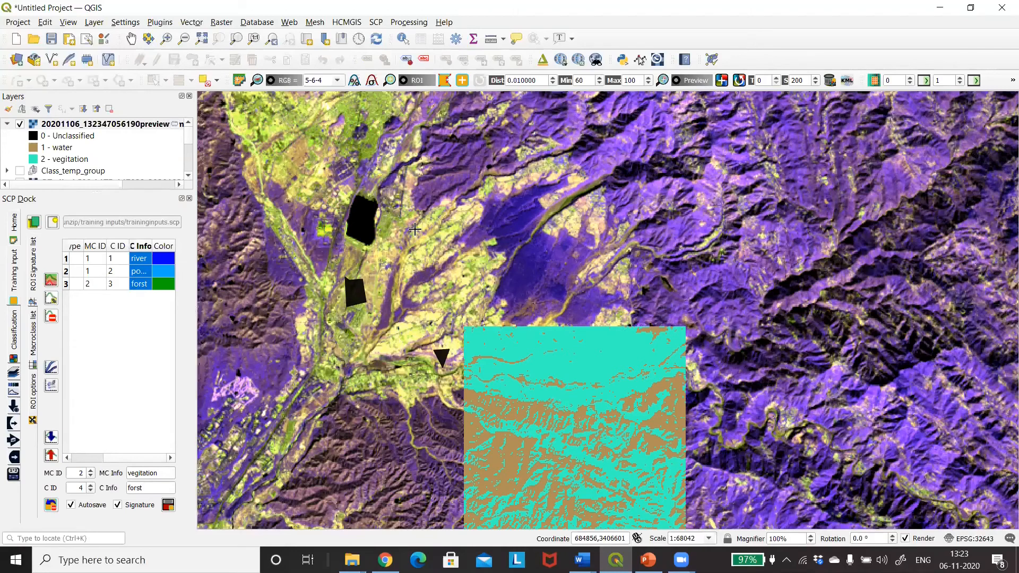
left_click(223, 24)
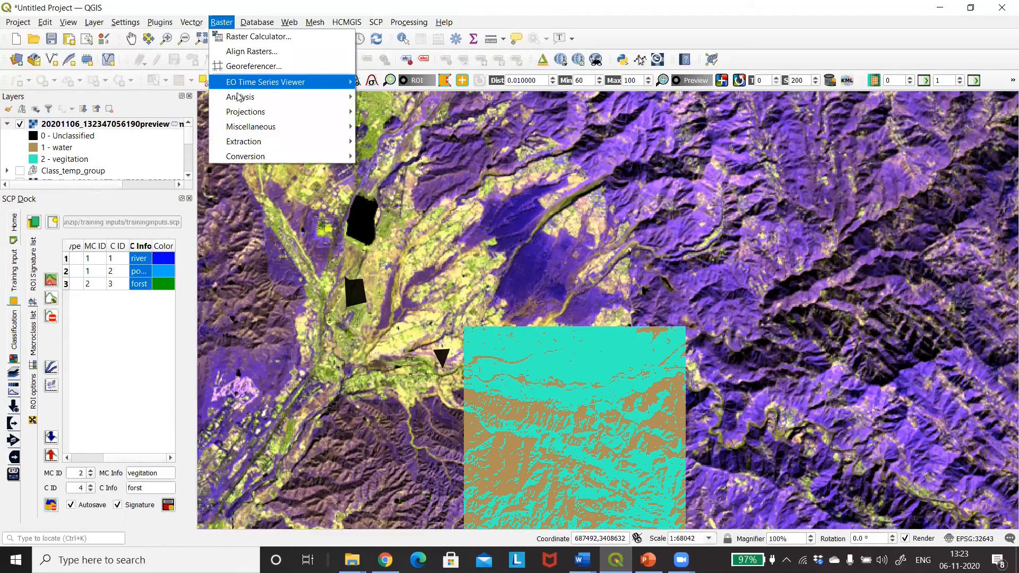
mouse_move(239, 98)
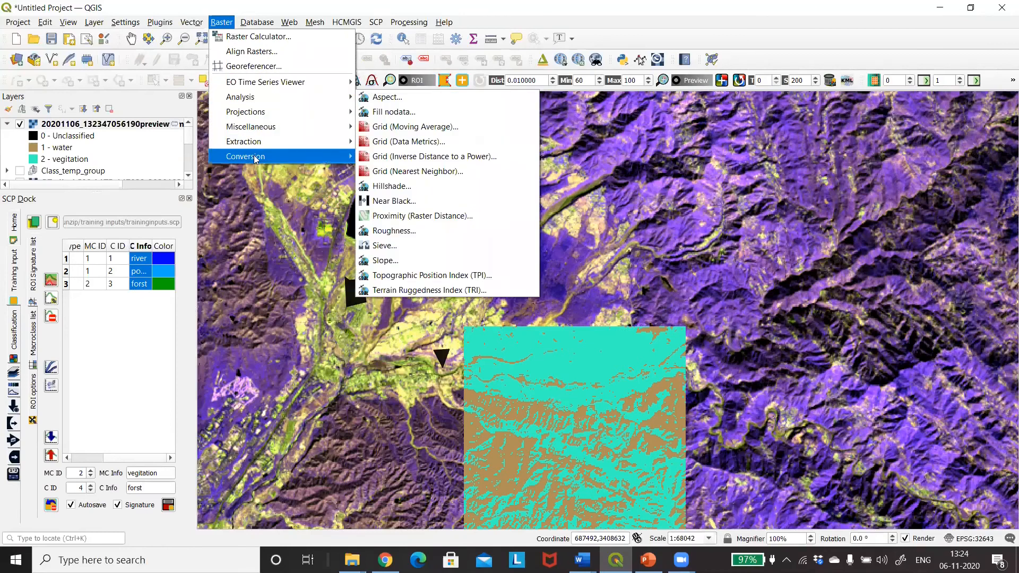
mouse_move(305, 155)
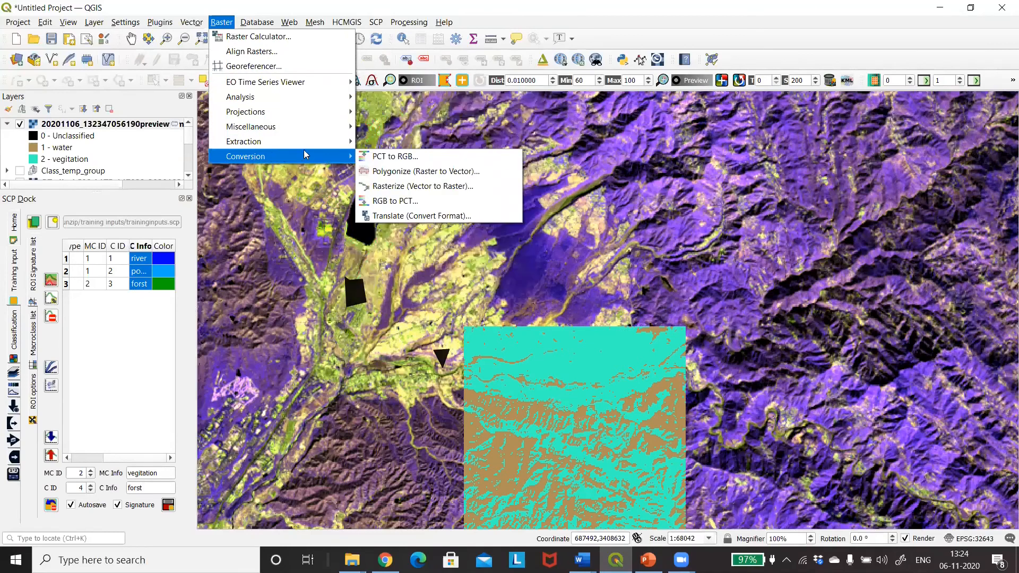
left_click(385, 176)
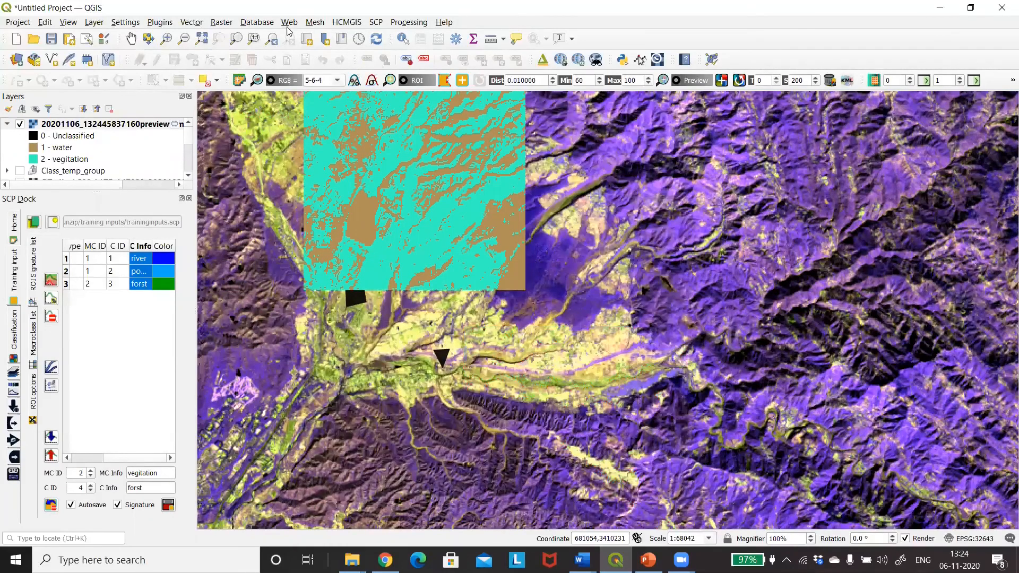
Polygonize band 1 of the latest classification preview into a temporary vector layer with the field DN
left_click(221, 23)
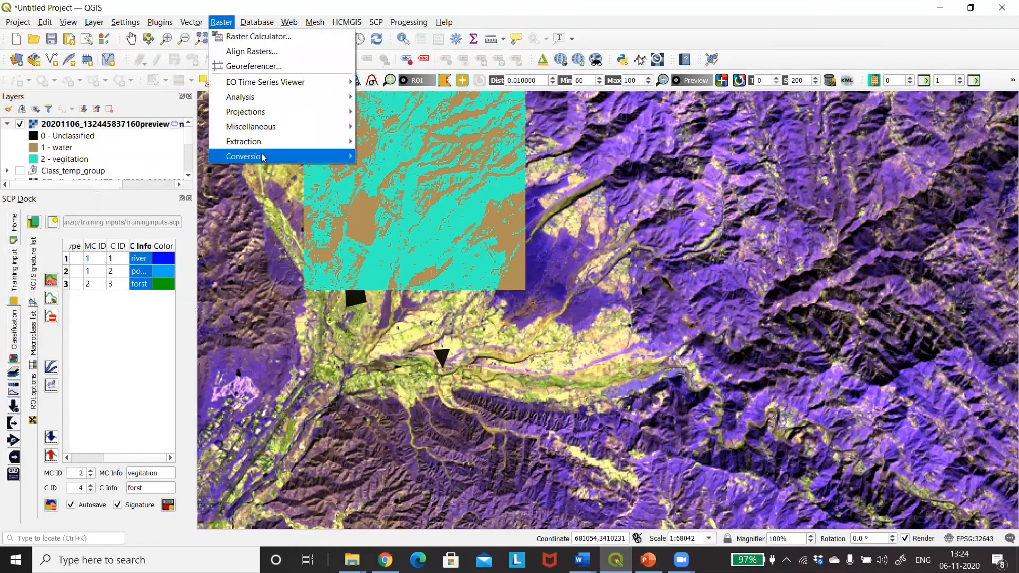
mouse_move(263, 159)
left_click(382, 170)
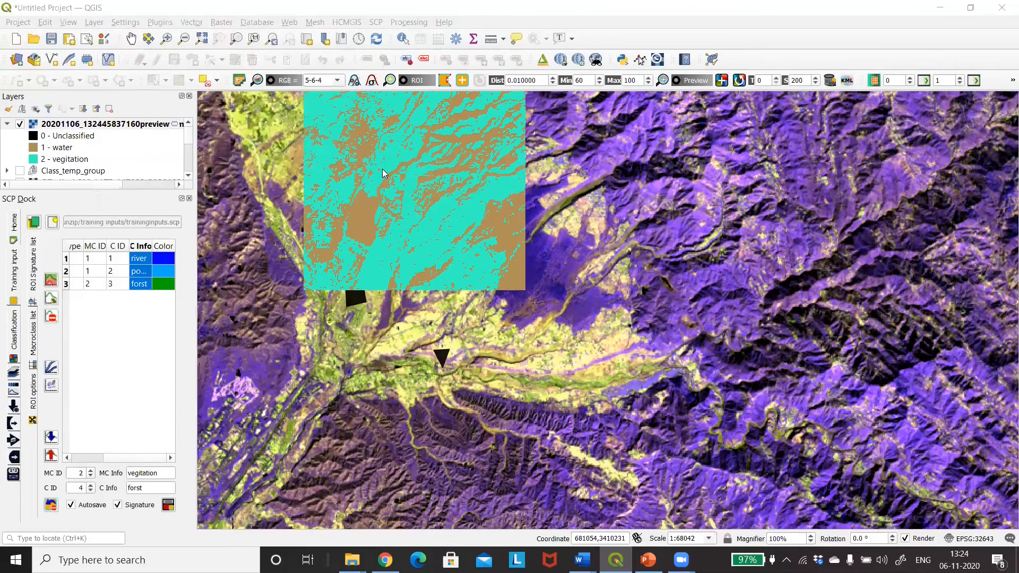
left_click(110, 126)
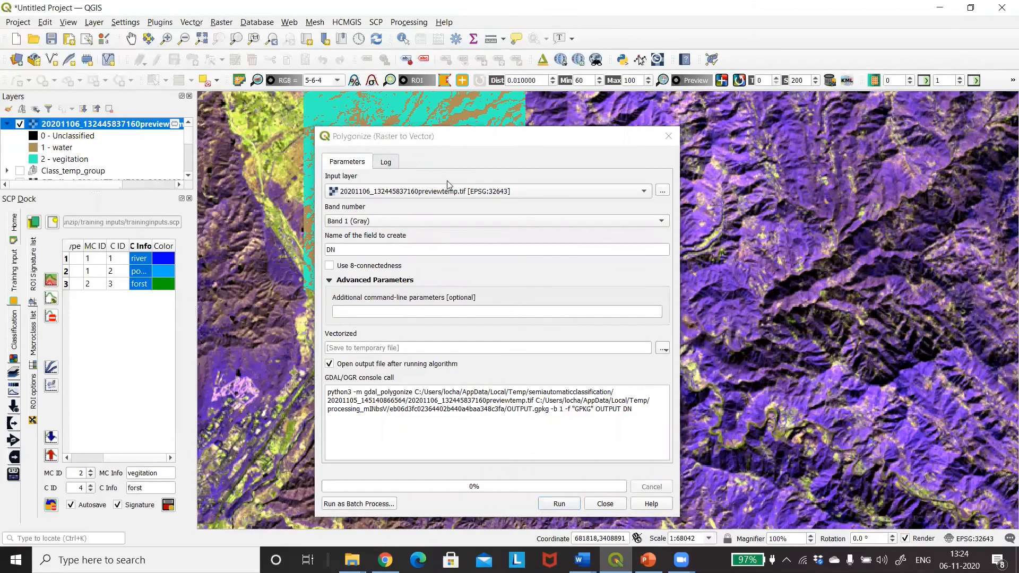
left_click(559, 504)
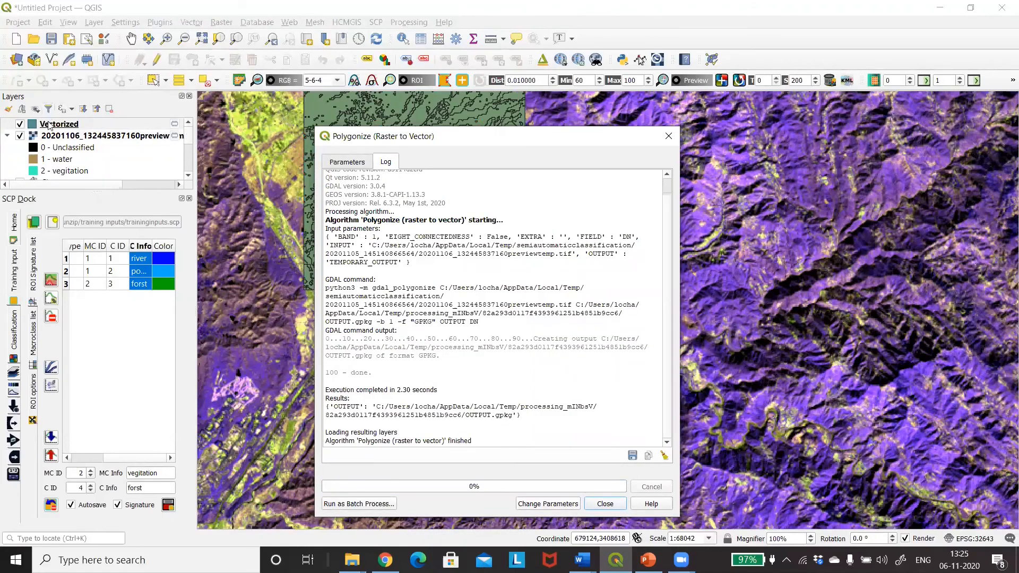
Hide the classification preview, Virtual Band Set 1 and the other raster layer so only the vectorized layer shows, and close the Polygonize dialog
left_click(20, 137)
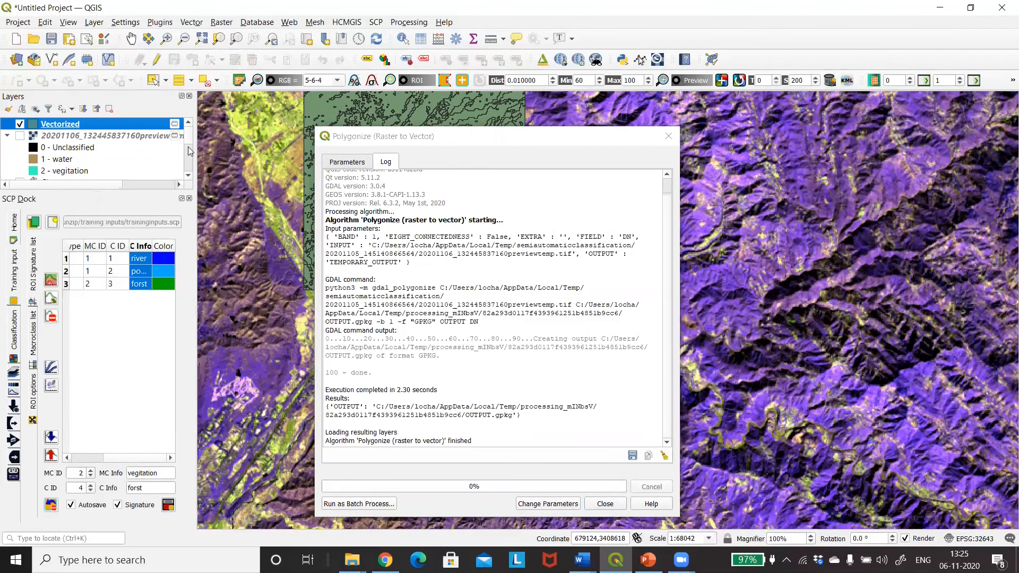
left_click_drag(189, 142, 191, 155)
left_click(20, 129)
left_click_drag(187, 143, 190, 156)
left_click(20, 139)
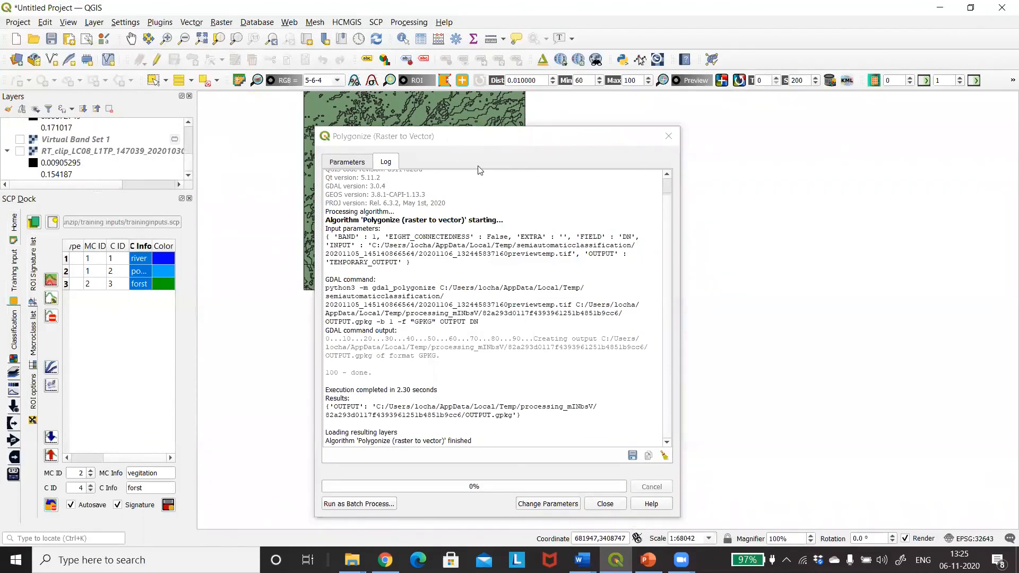
left_click(493, 158)
left_click_drag(478, 144, 721, 214)
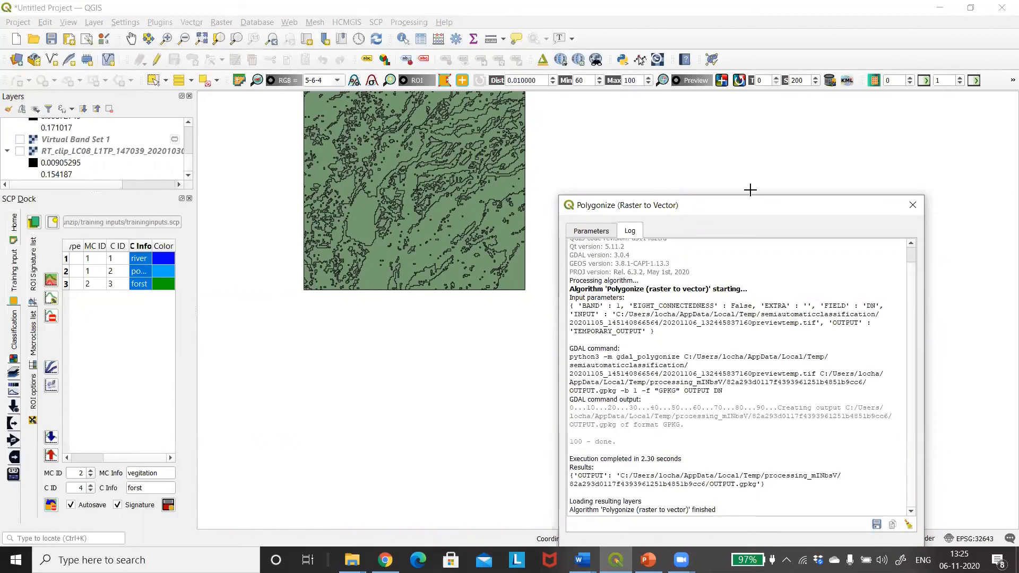
left_click(912, 205)
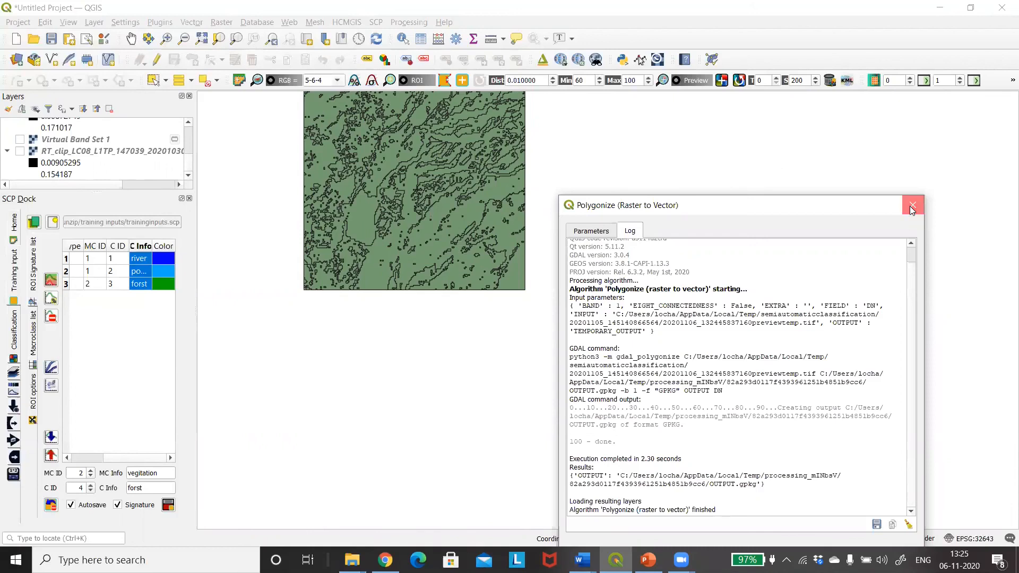